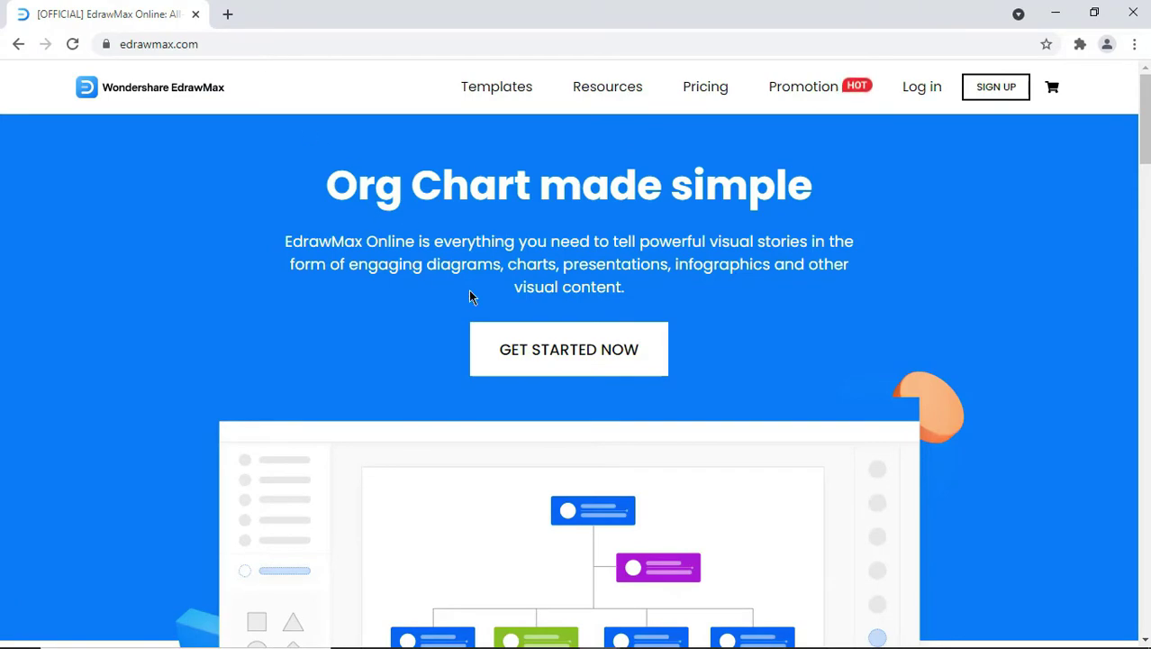
Step: Open the EdrawMax Online editor and create a new blank drawing
click(570, 363)
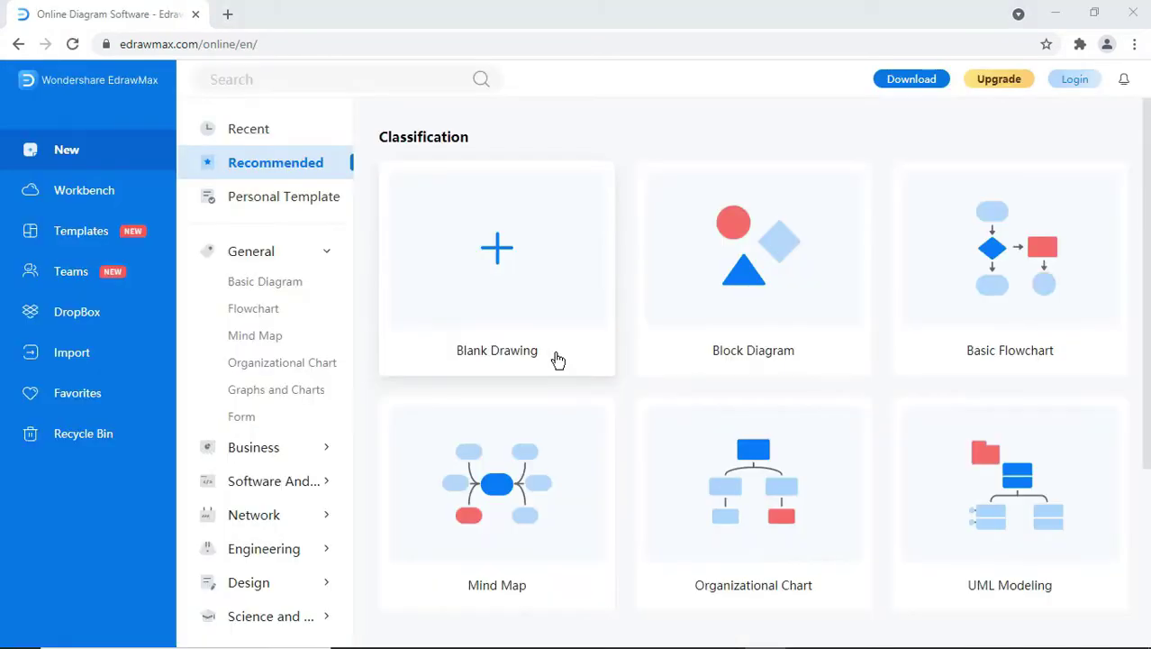
mouse_move(1064, 84)
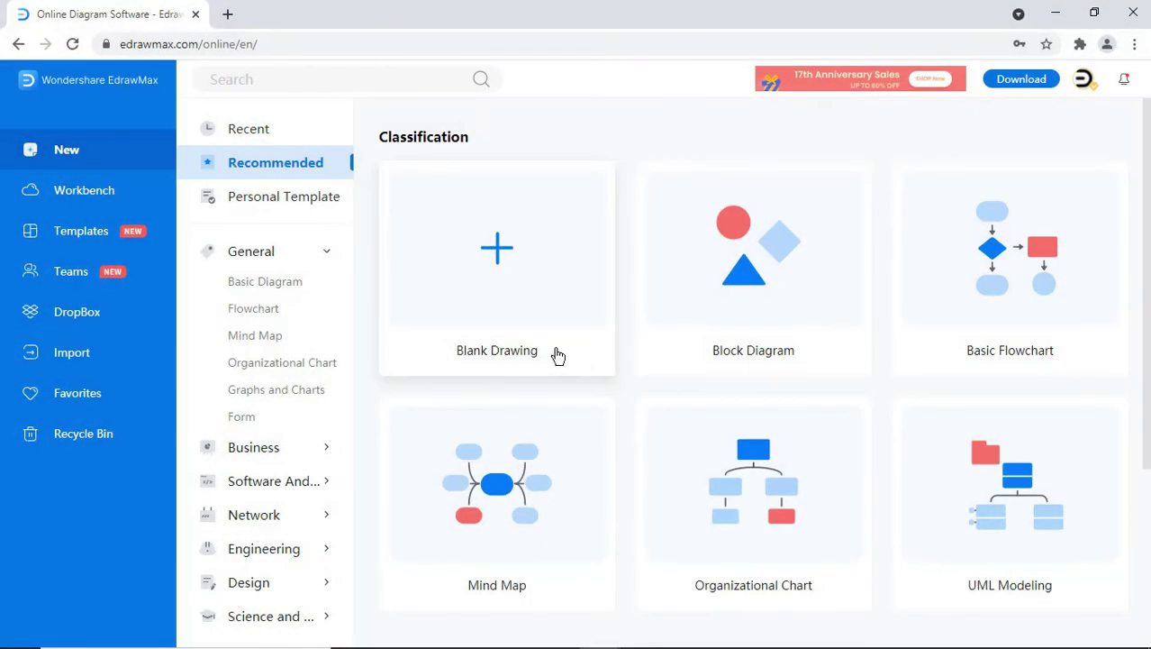
click(503, 274)
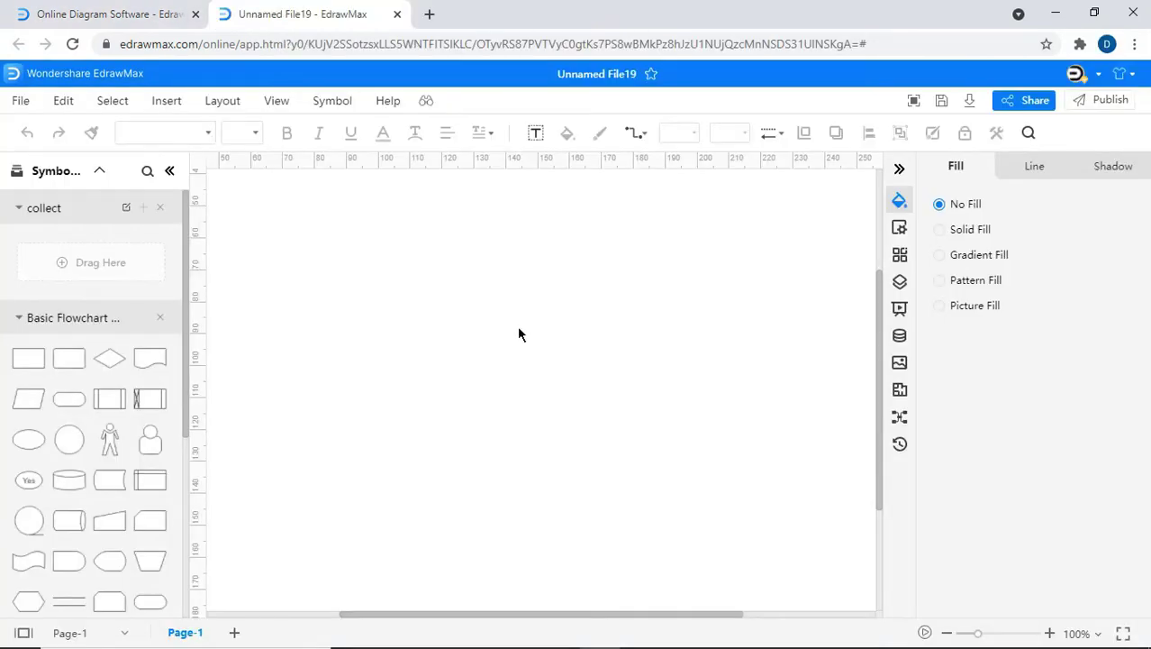
Step: Insert a Clustered Column chart into the blank drawing
click(900, 170)
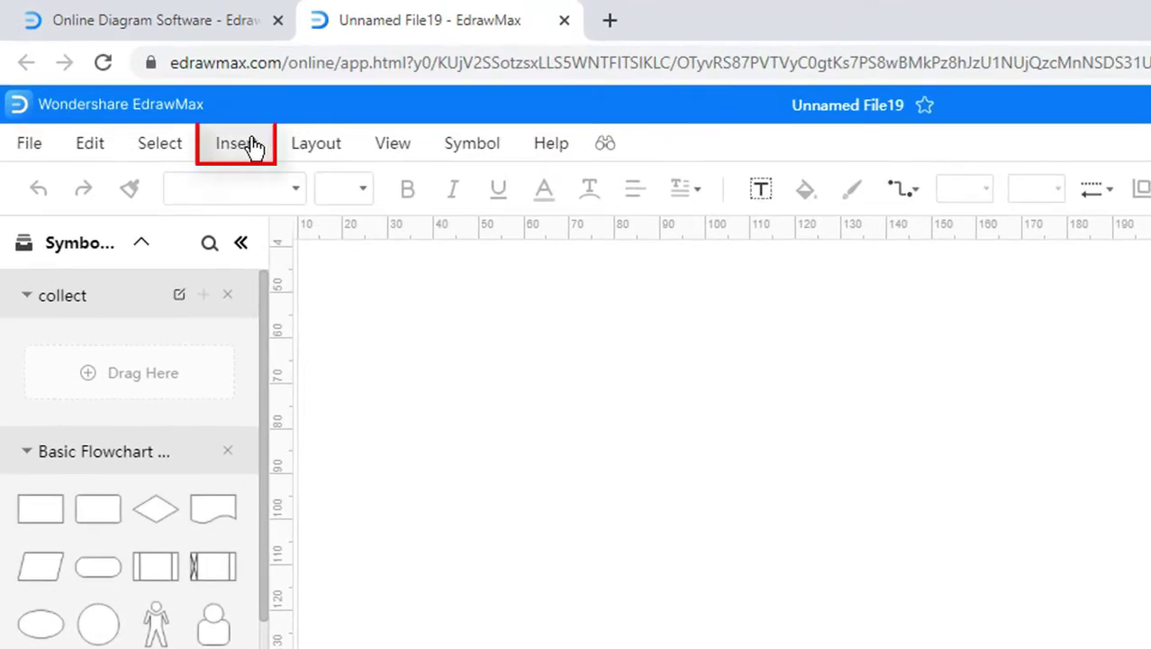
click(252, 144)
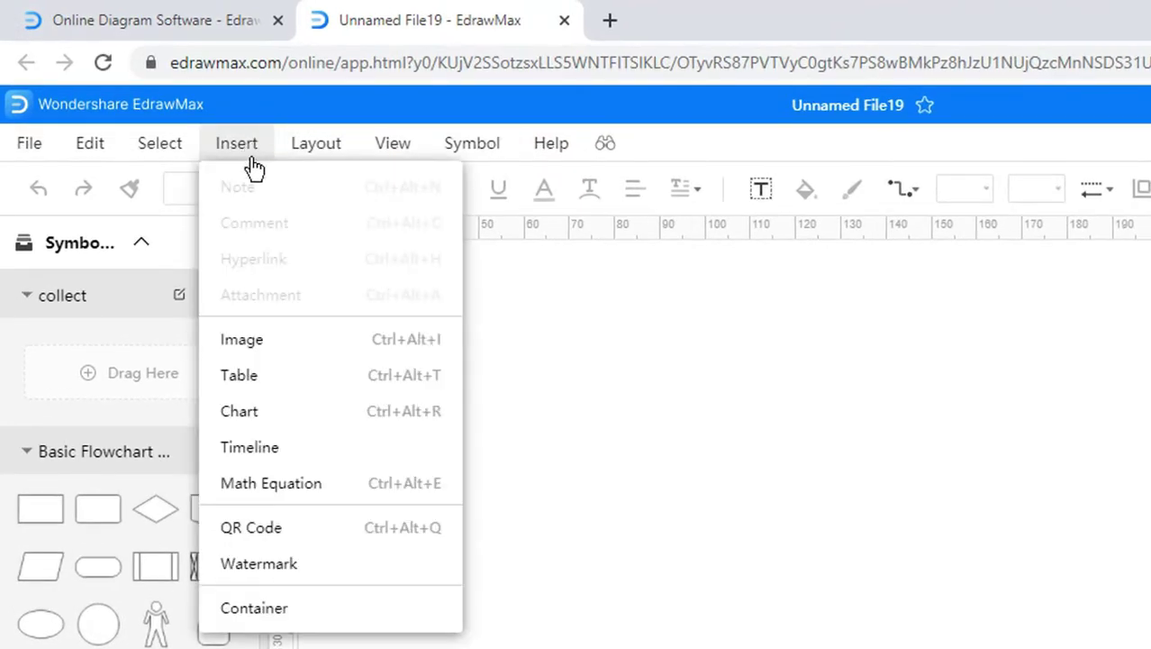
click(236, 412)
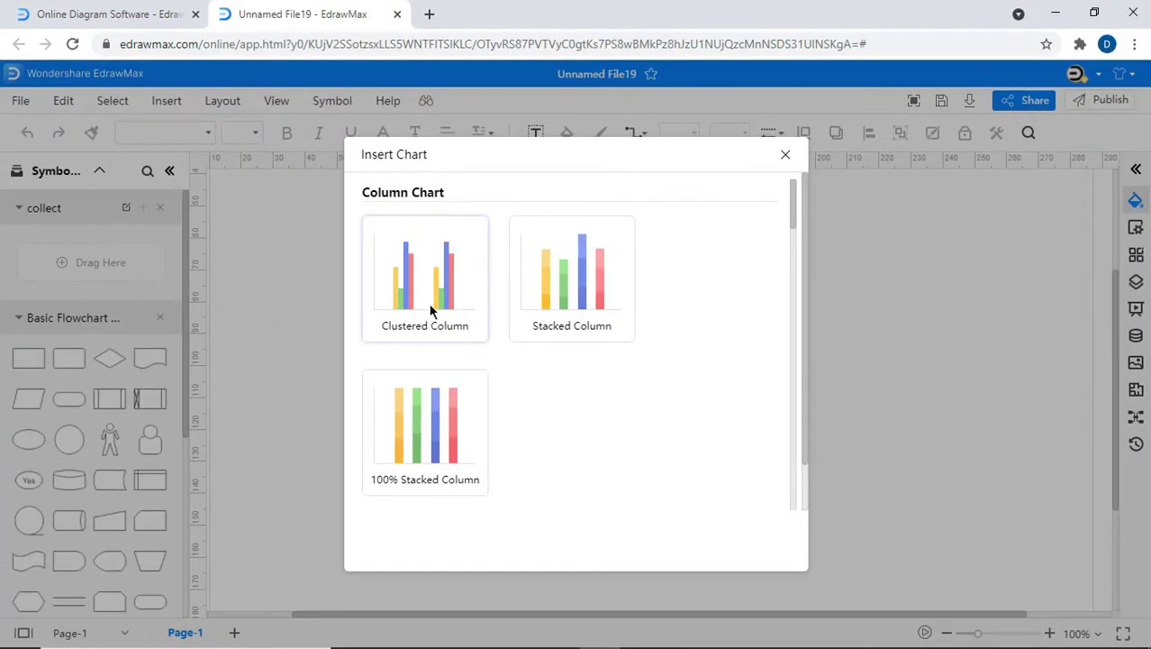
mouse_move(796, 207)
mouse_down()
mouse_move(784, 374)
mouse_move(797, 548)
mouse_move(791, 197)
mouse_up()
click(435, 285)
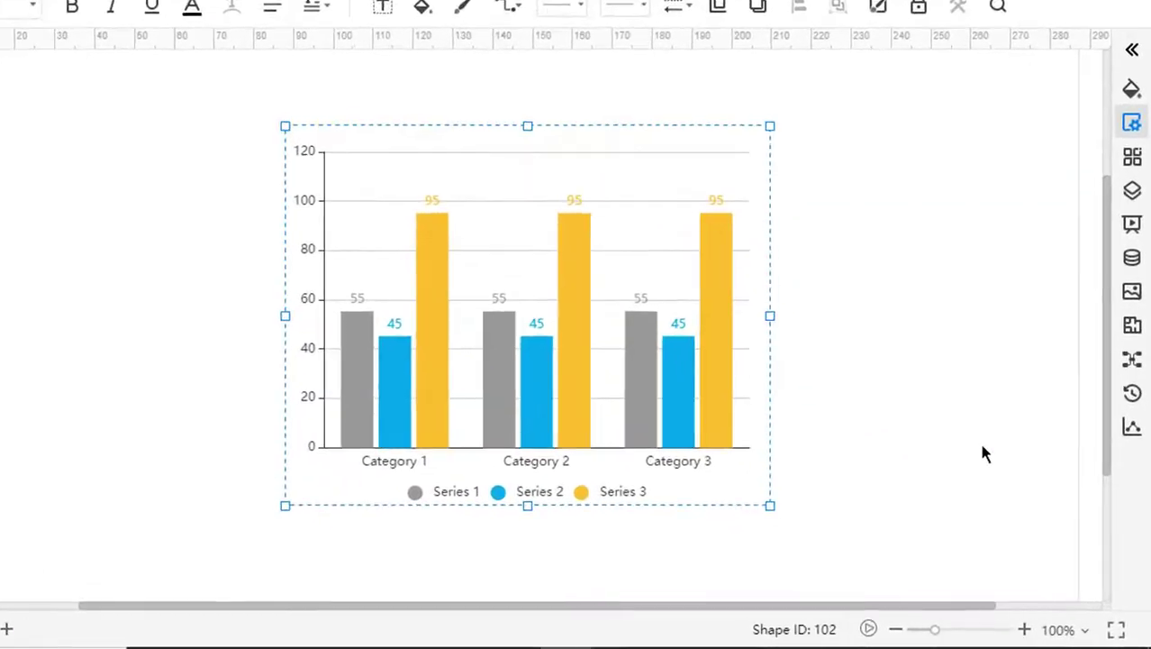
Step: Open the inserted chart's settings, look over its data table and return to its properties
click(1131, 410)
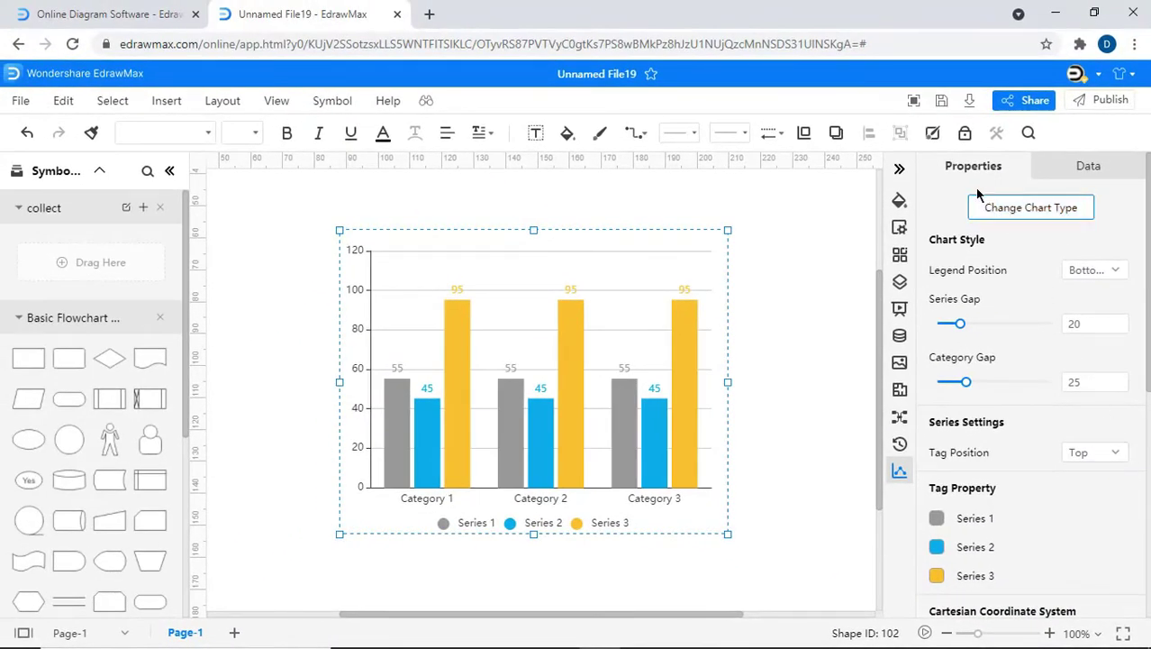
click(1077, 171)
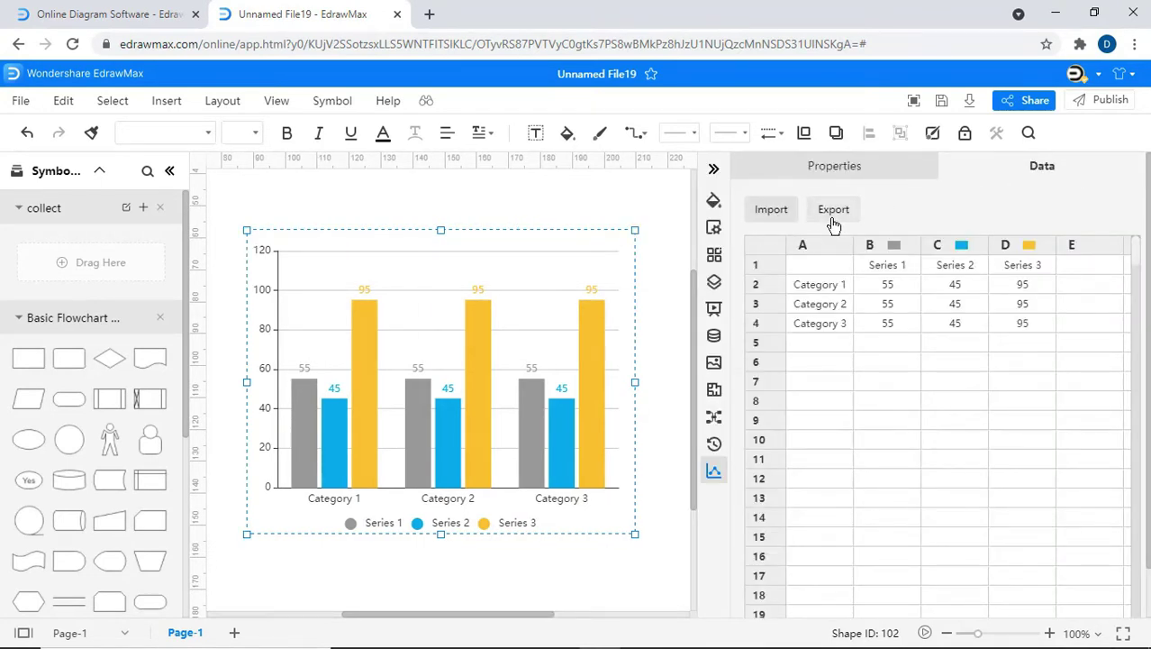
click(851, 177)
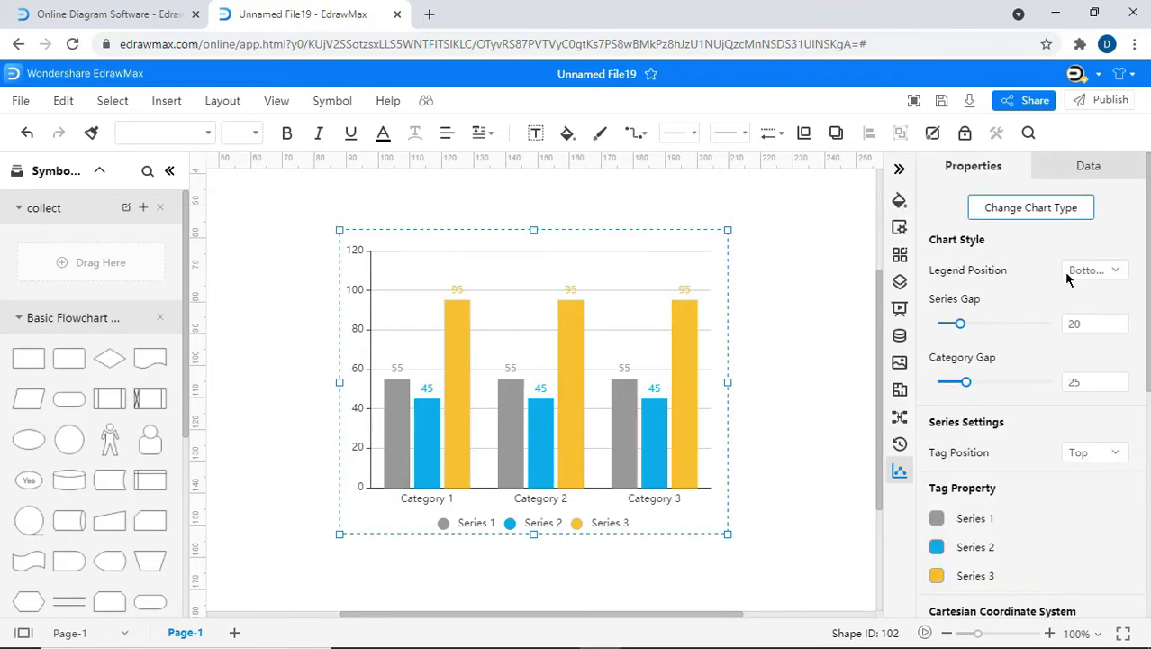
Step: Try the Top Right and Middle Right legend positions, and return the legend to Bottom Center
click(1082, 270)
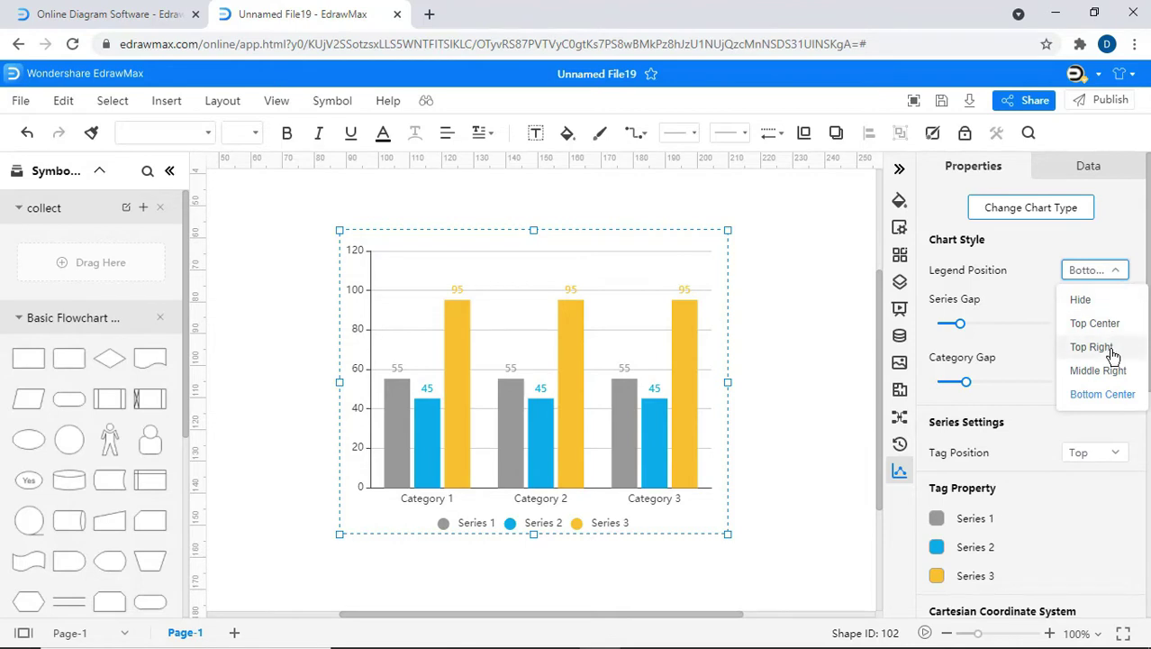
click(1112, 353)
click(1113, 279)
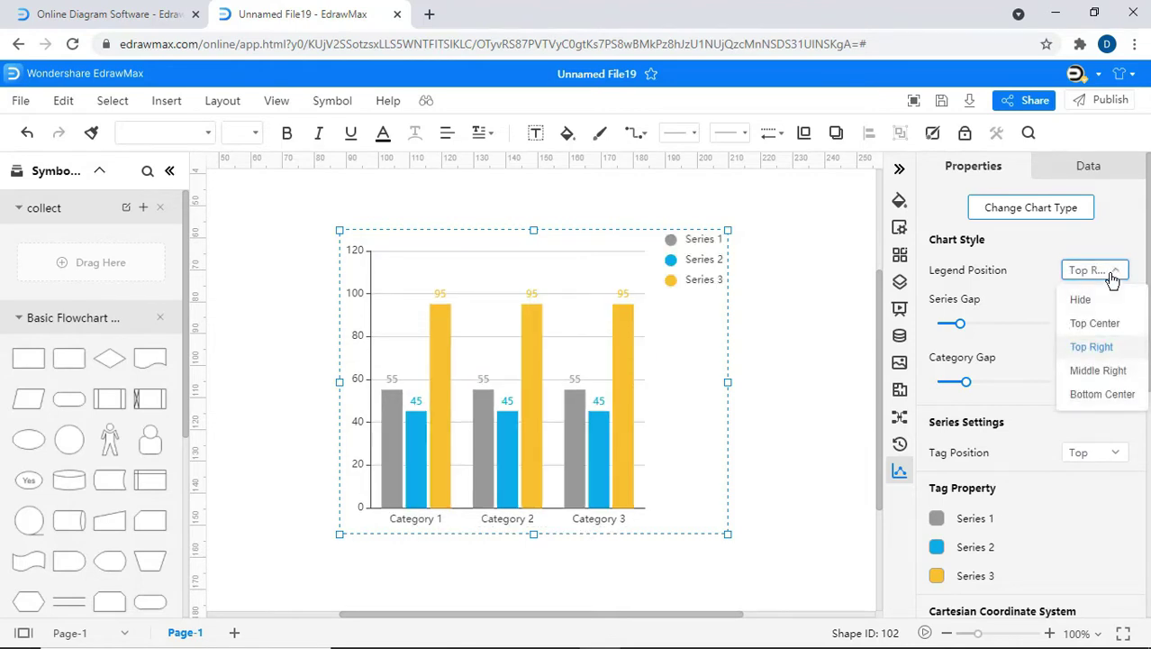
click(1110, 371)
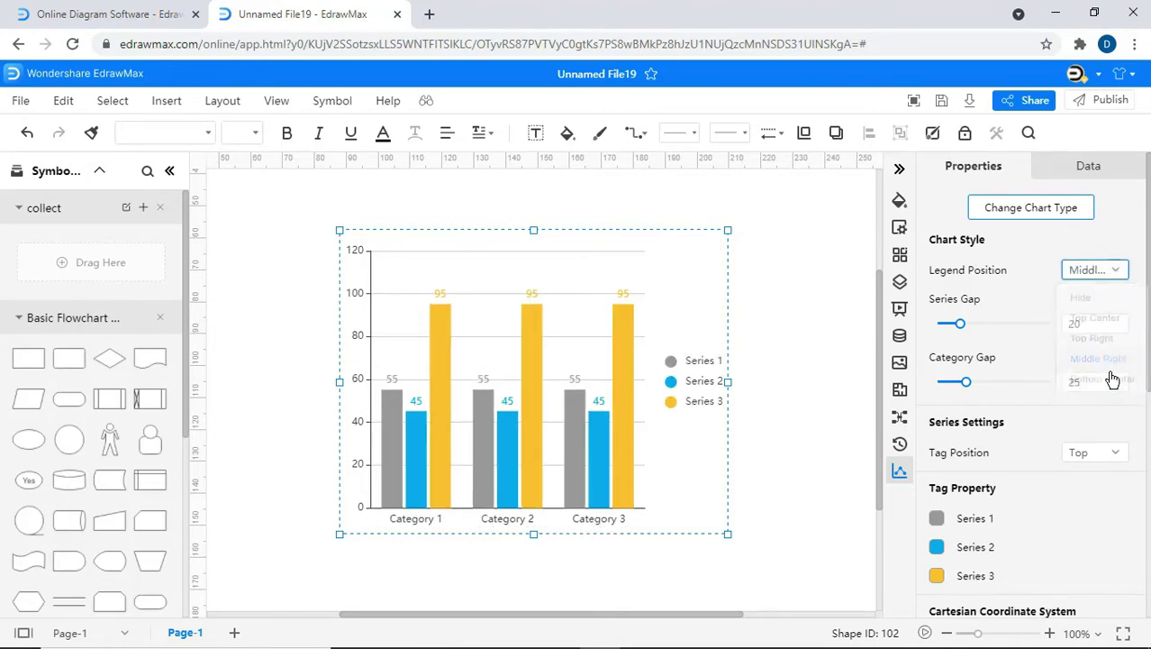
click(1097, 271)
click(1101, 393)
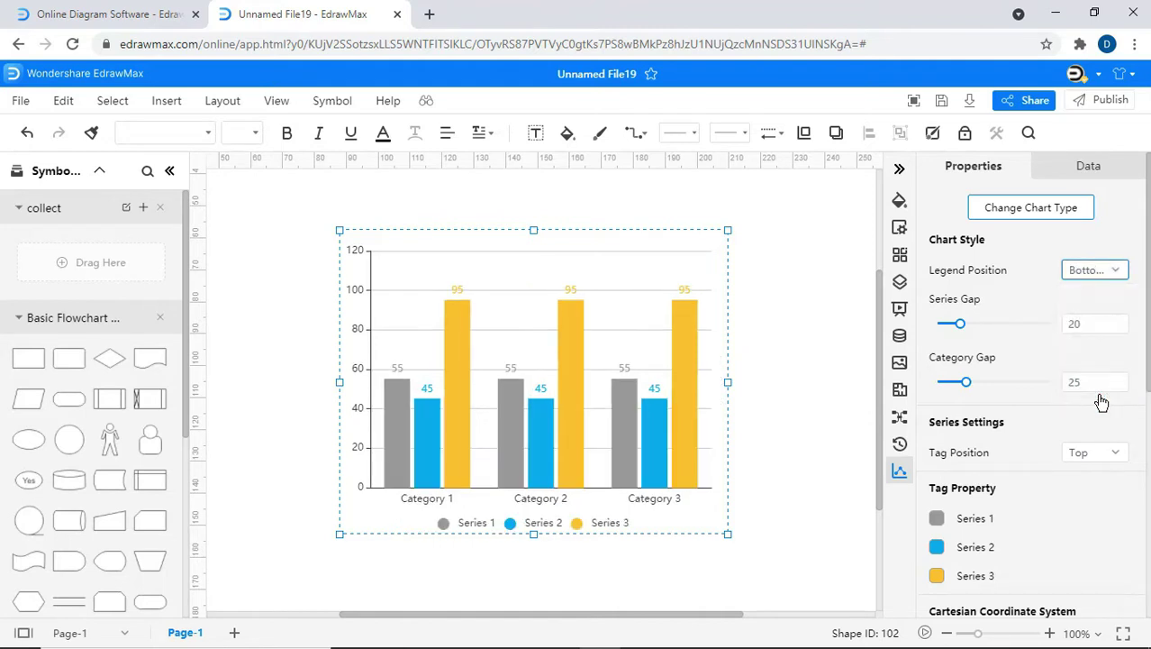
Step: Set the chart's series gap to 30, category gap to 36 and tag position to Inside
drag(960, 324, 971, 323)
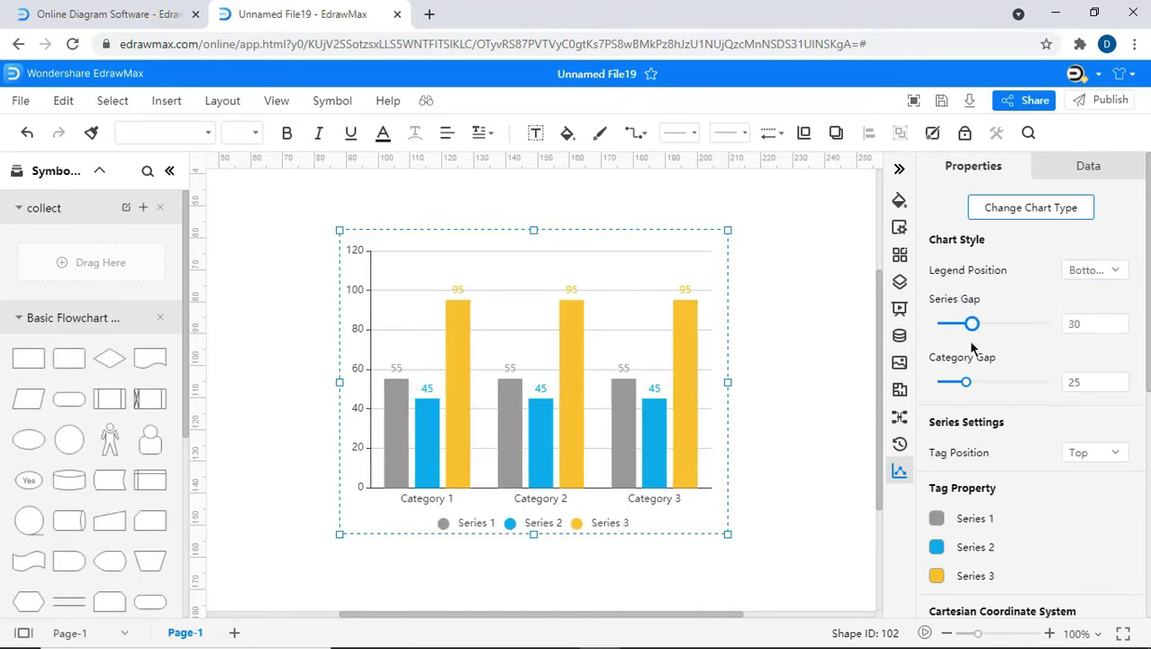
drag(966, 382, 979, 383)
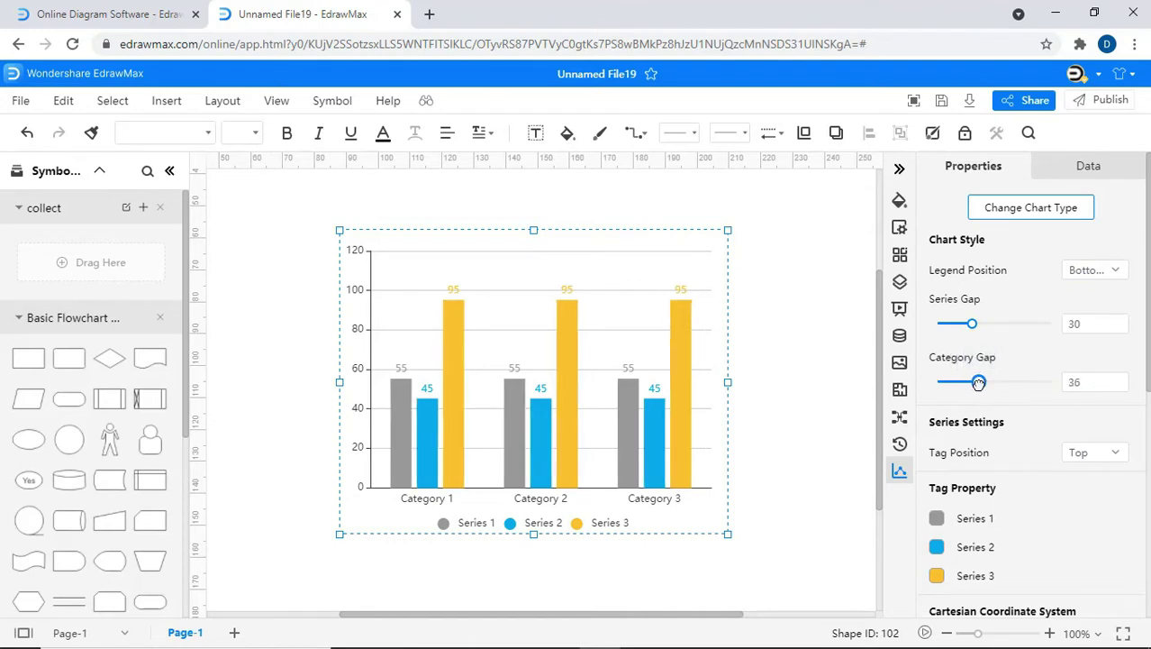
click(1110, 453)
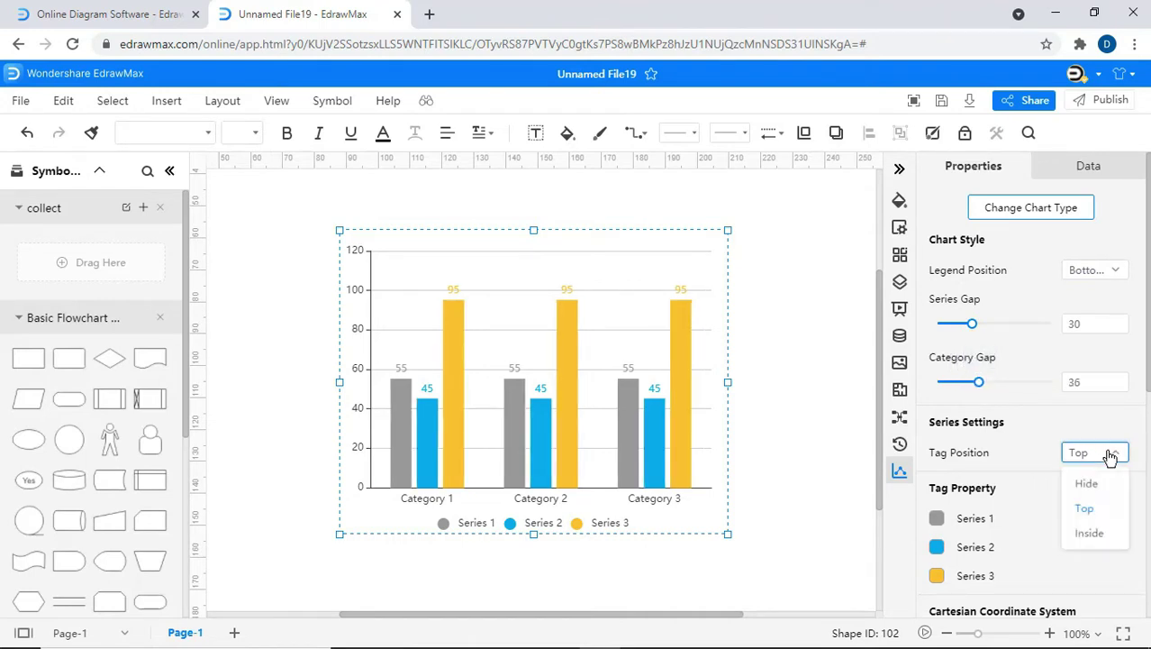
click(1090, 533)
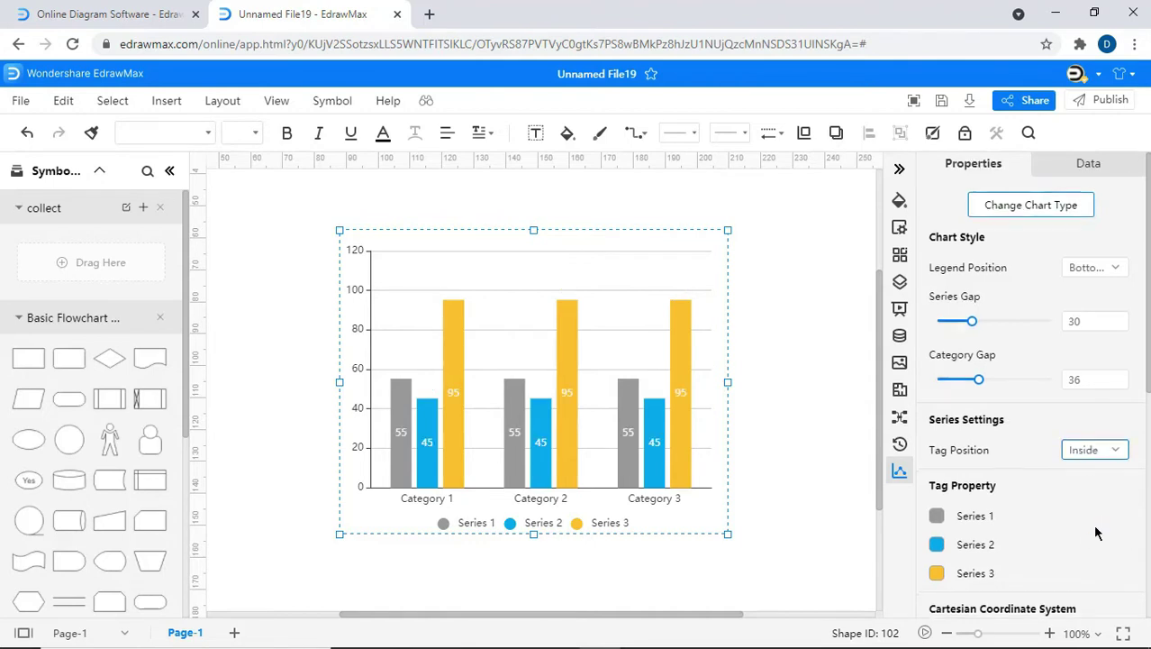
Step: Recolor the chart columns: Series 1 dark red, Series 2 green and Series 3 navy blue
scroll(1093, 523, down, 1)
click(937, 435)
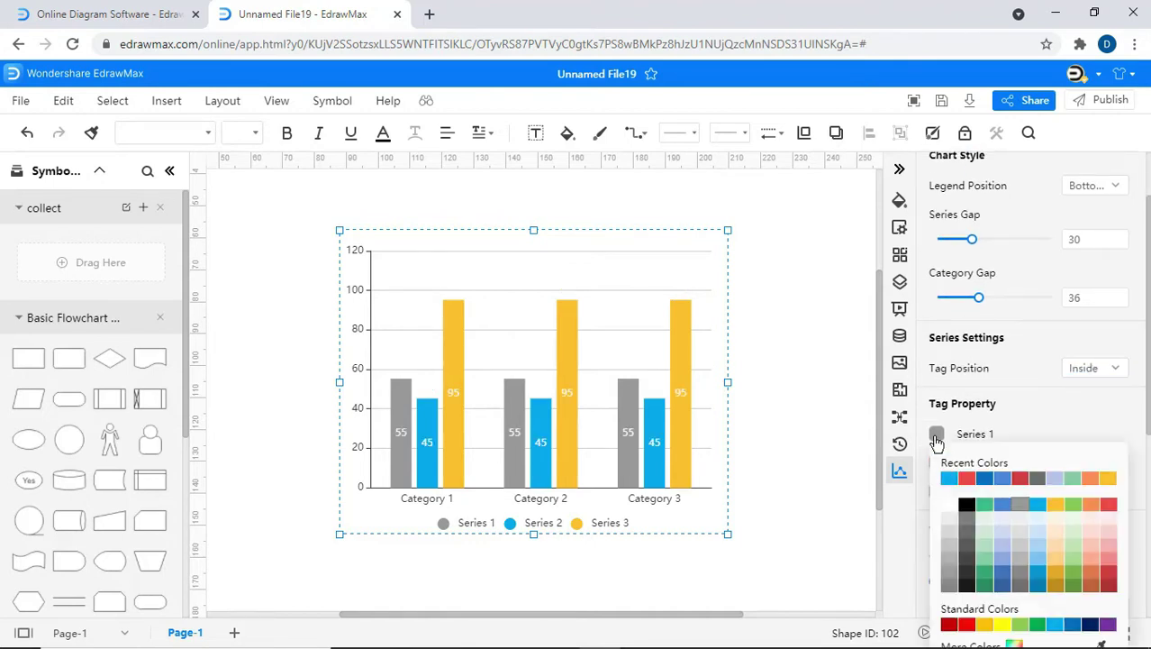
click(1108, 575)
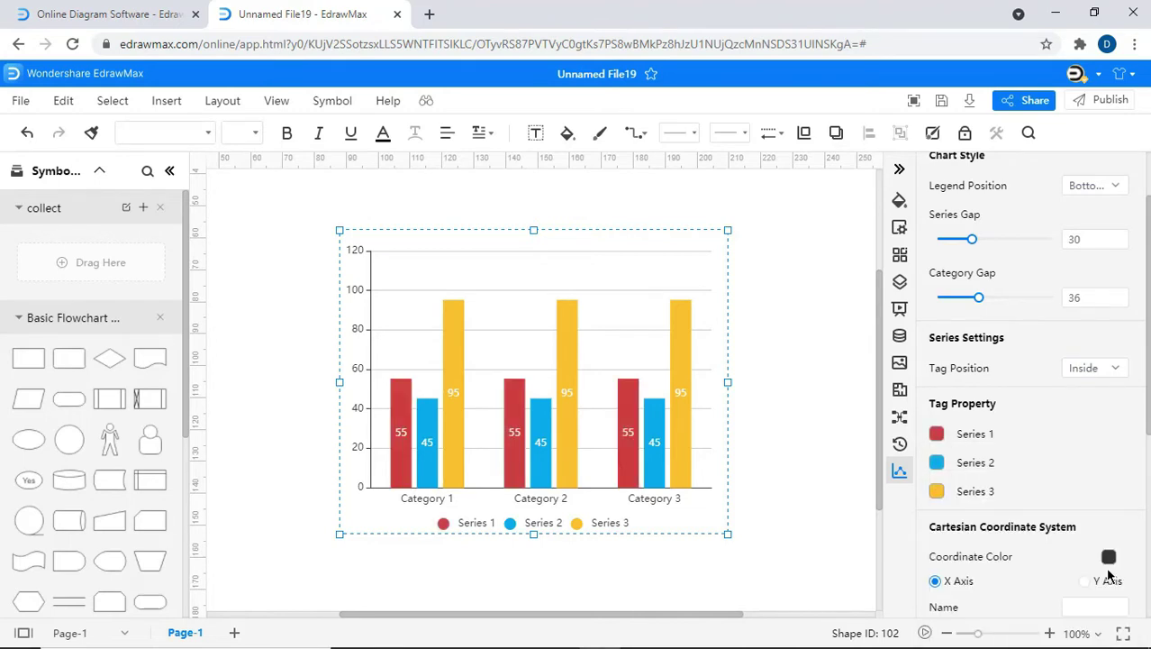
click(938, 463)
click(1035, 461)
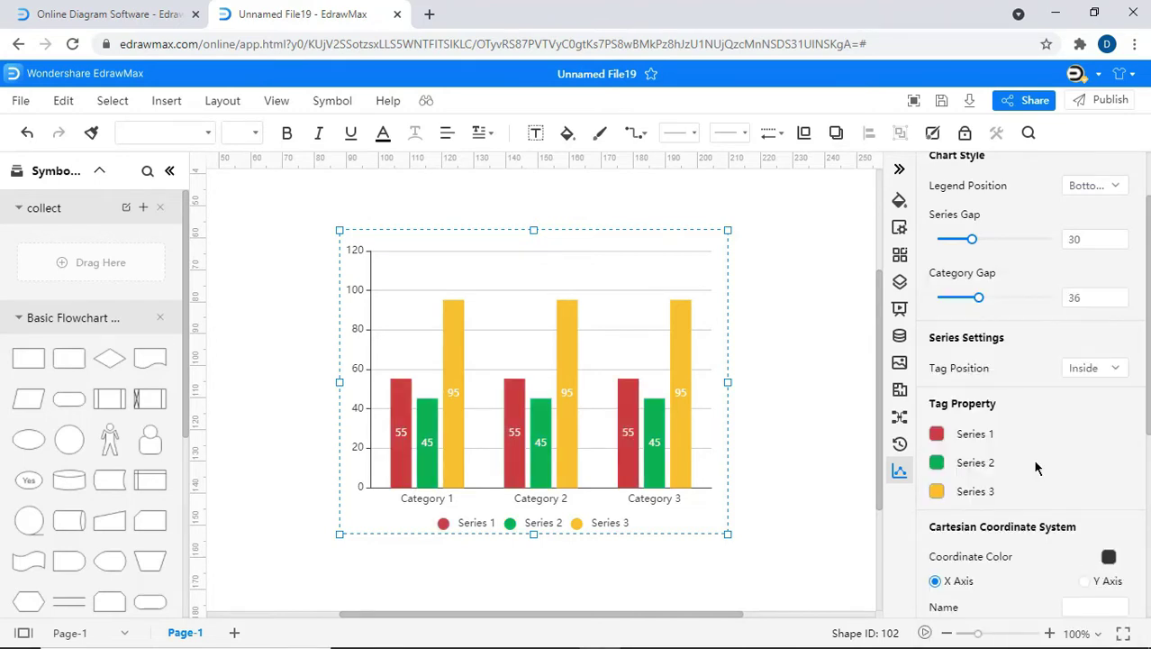
click(937, 491)
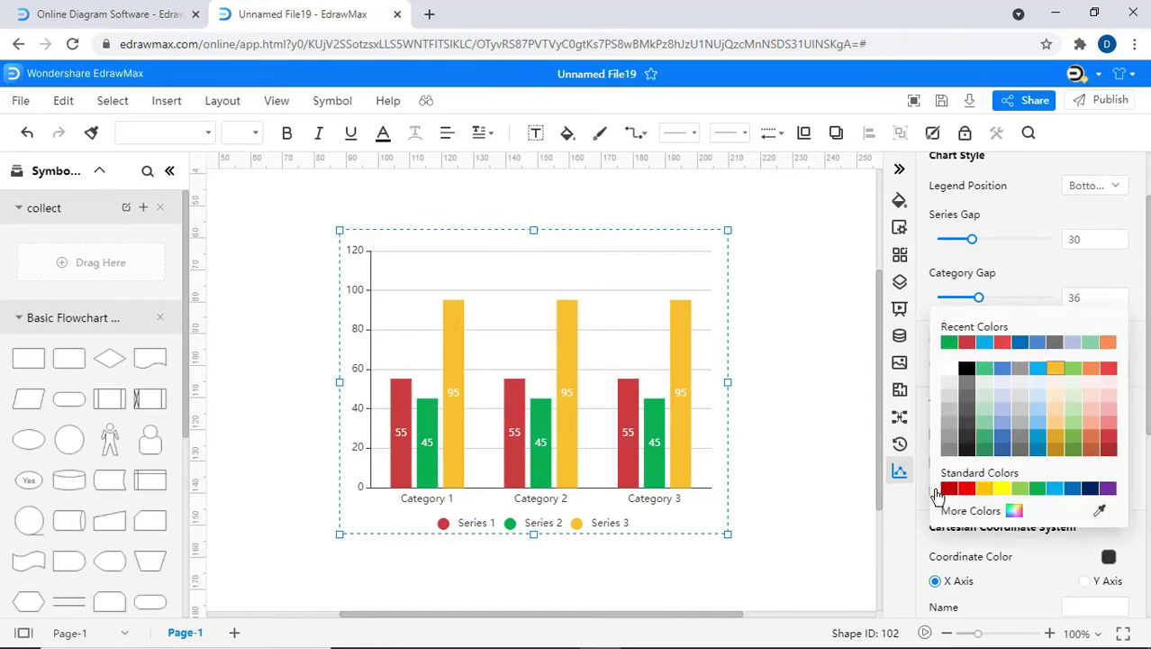
click(1087, 490)
Step: Change the chart's coordinate color to blue and name the X axis "abc"
scroll(1087, 492, down, 2)
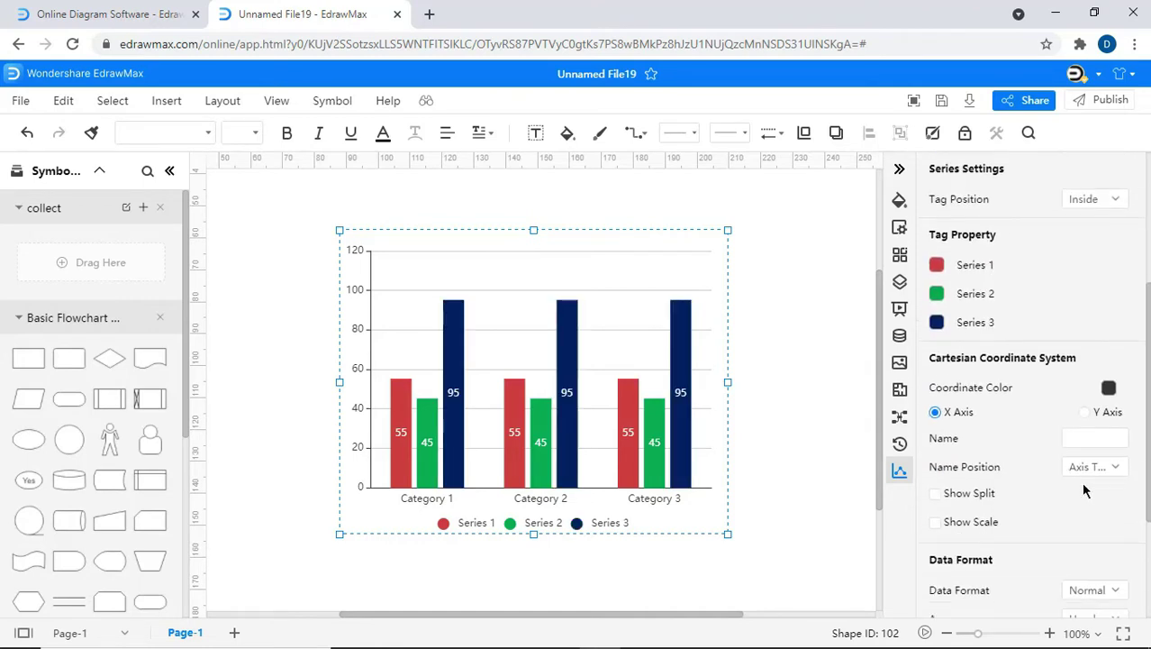
click(1109, 389)
click(1047, 434)
click(1070, 437)
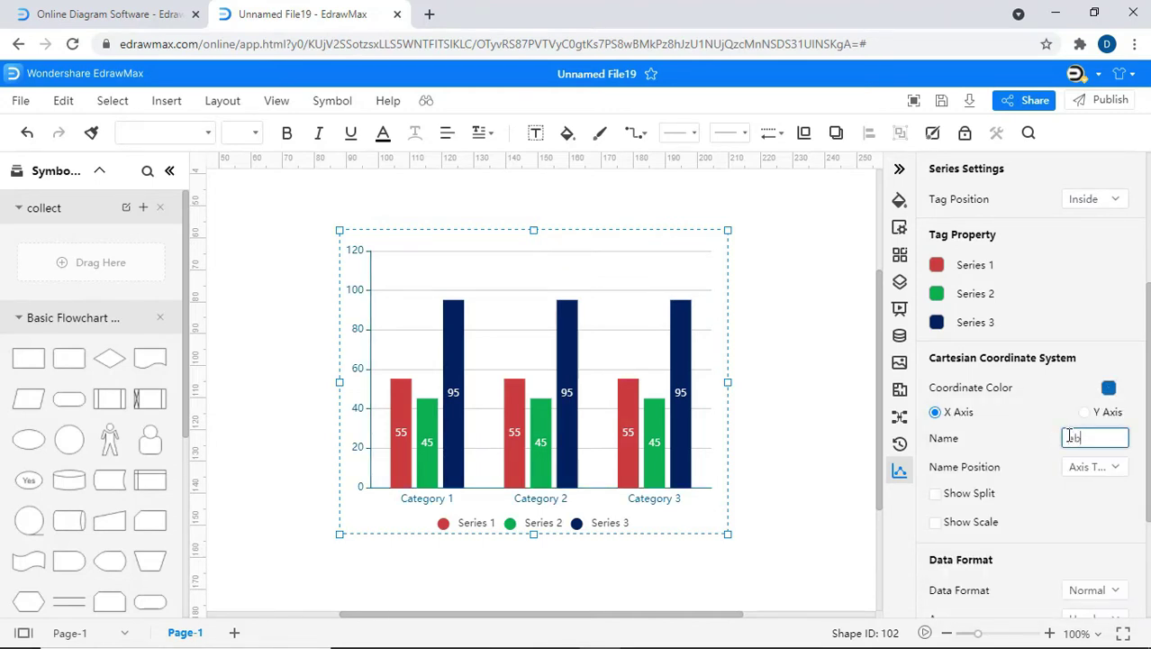
key(Return)
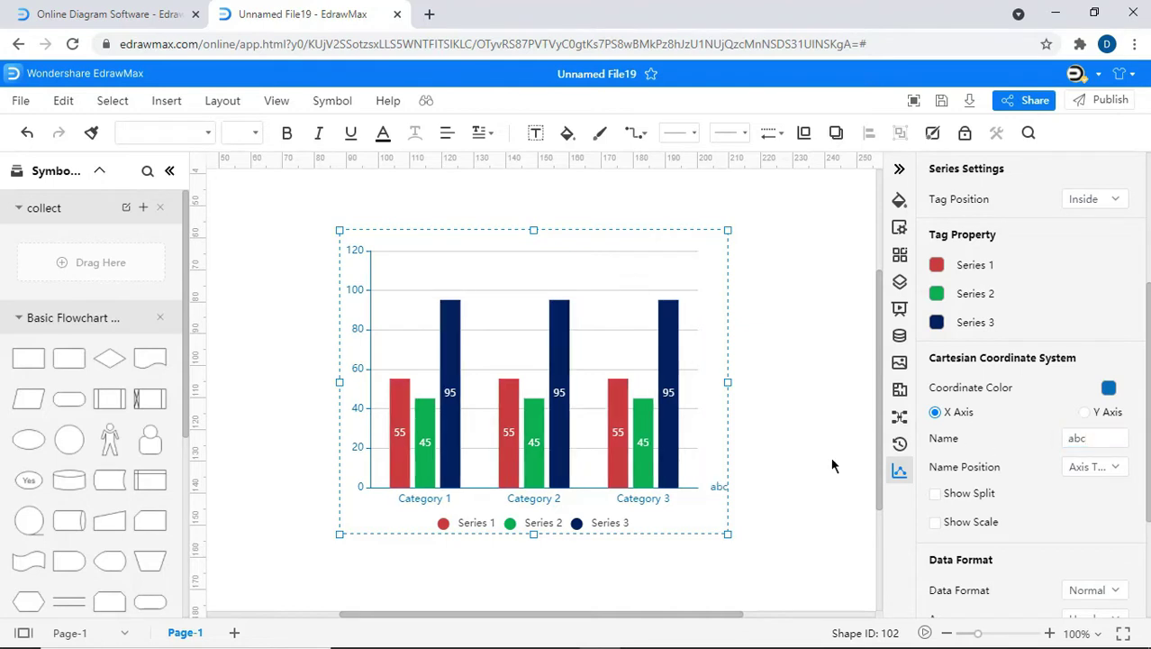
Step: Name the chart's Y axis "xyz"
click(1085, 413)
click(1081, 436)
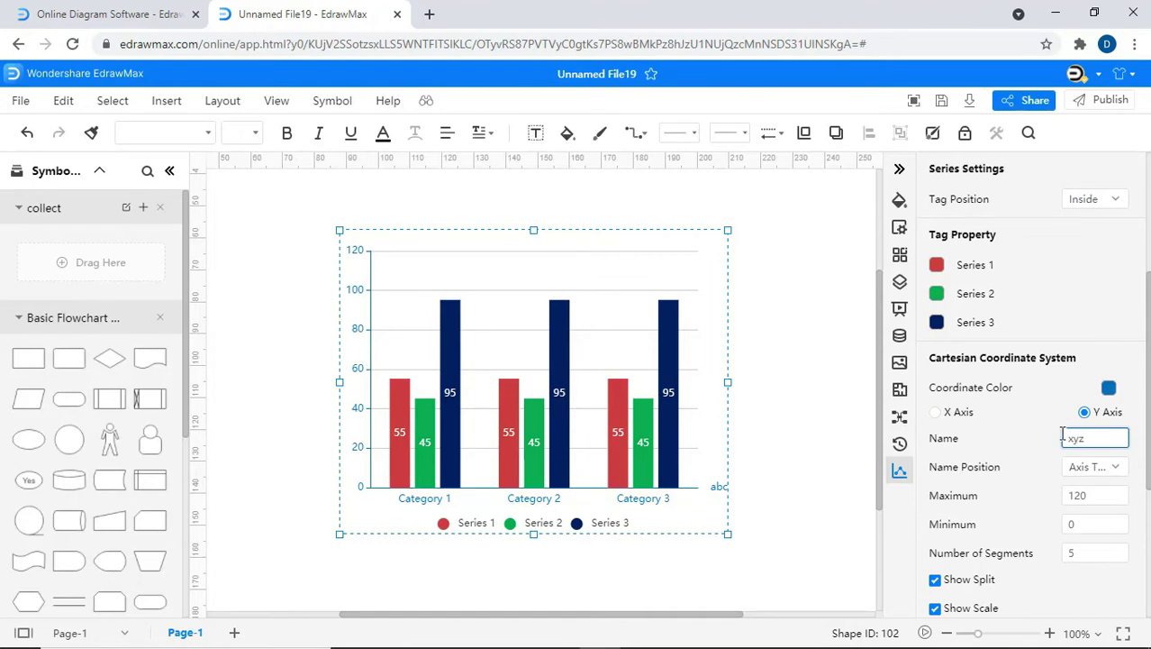
text(xyz)
key(Return)
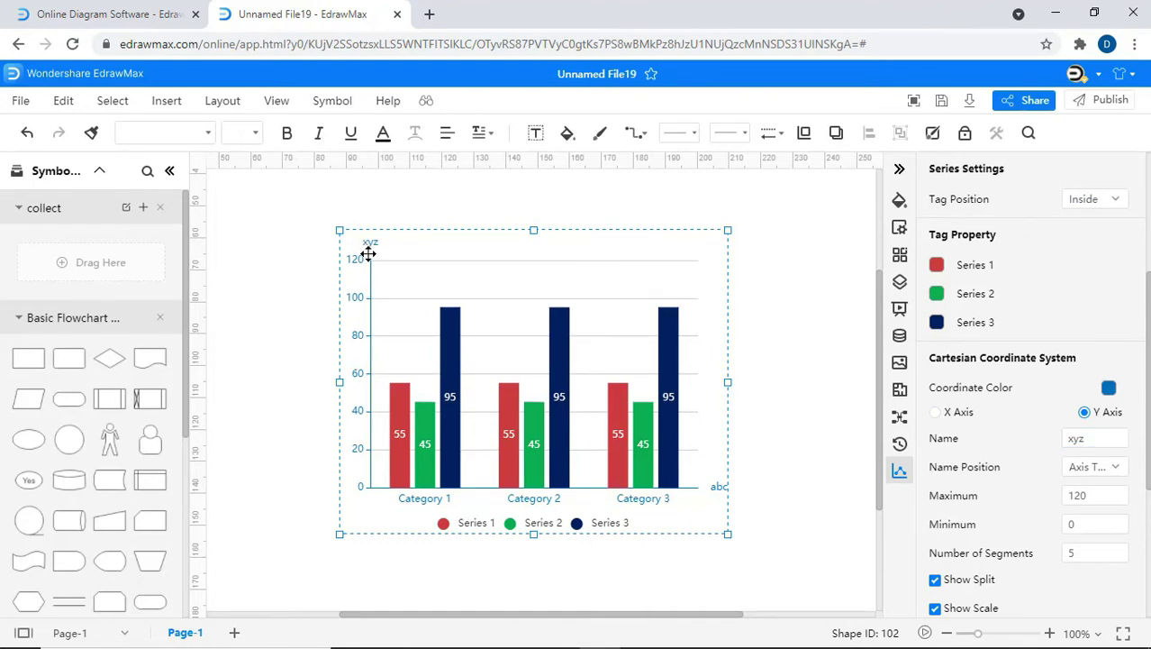
Step: Try placing the Y axis name in the middle of the axis, and return it to Axis Tail
click(1093, 466)
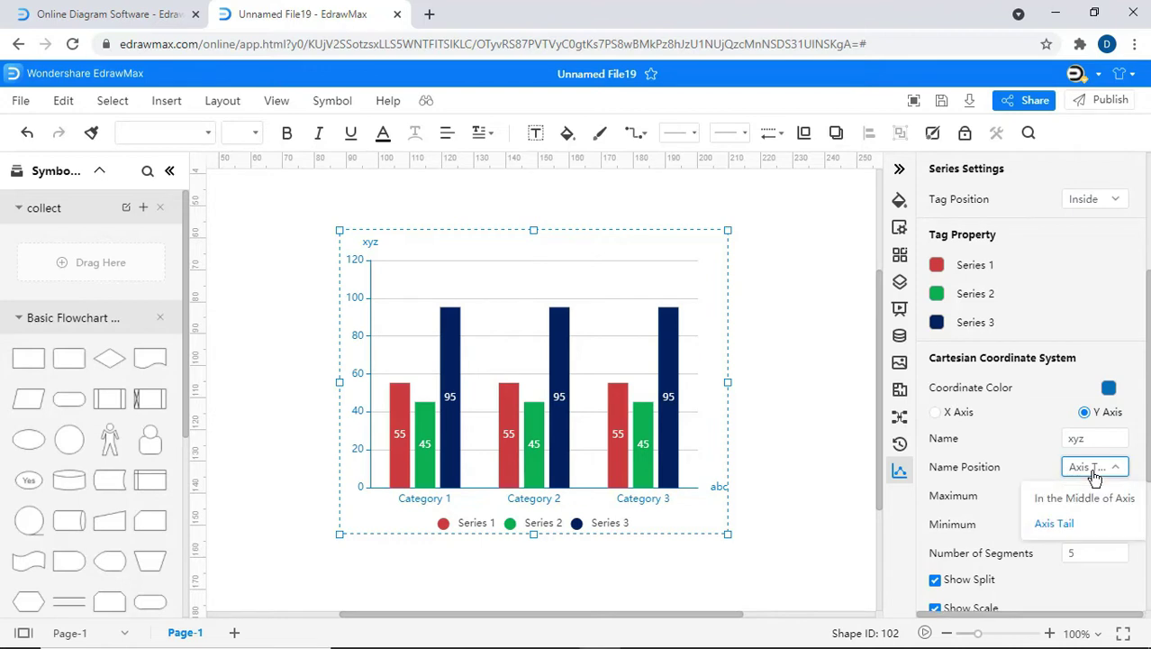
click(1095, 499)
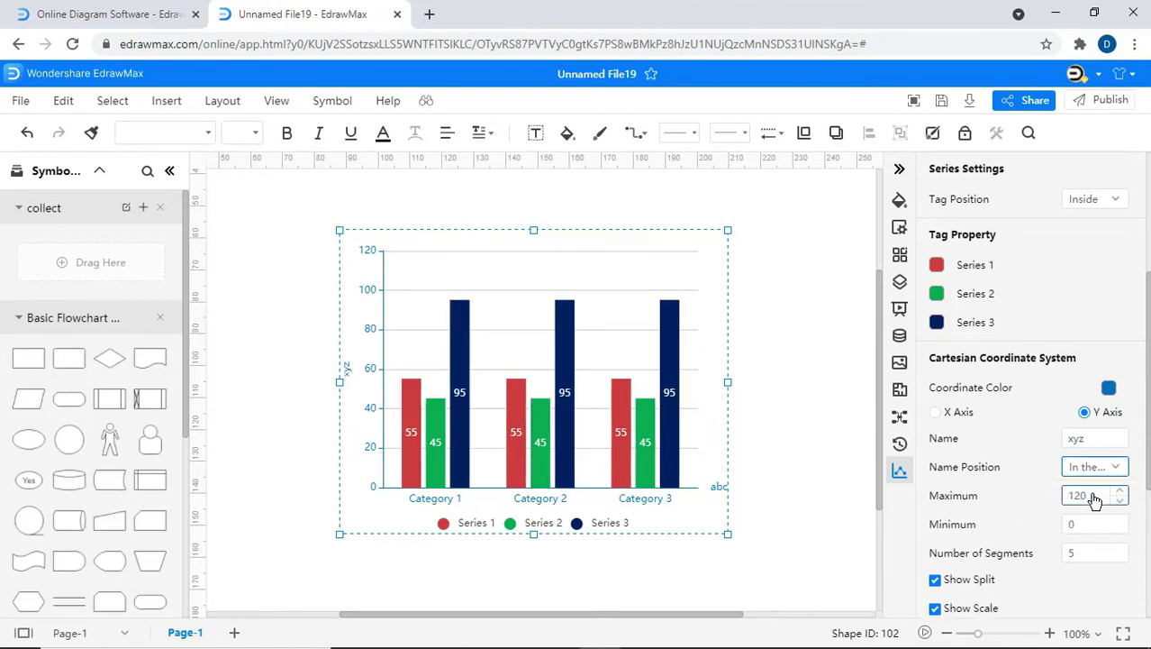
click(1095, 474)
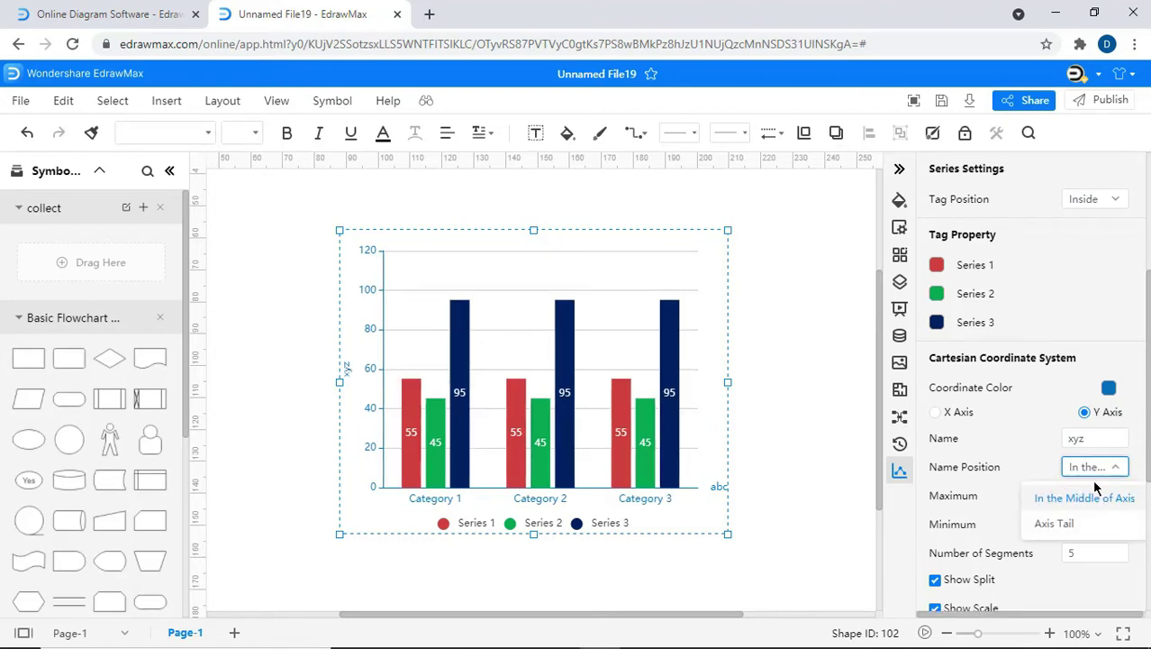
click(1089, 521)
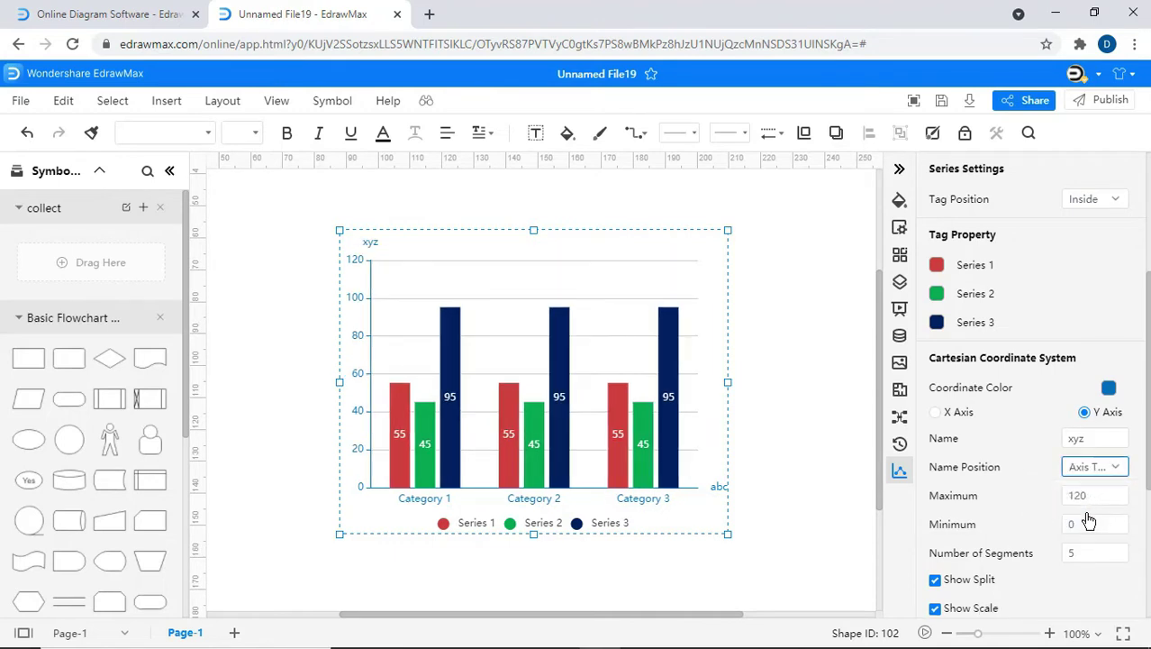
Step: Set the Y axis maximum to 200 and switch back to the X axis settings
click(1118, 495)
key(BackSpace)
text(8)
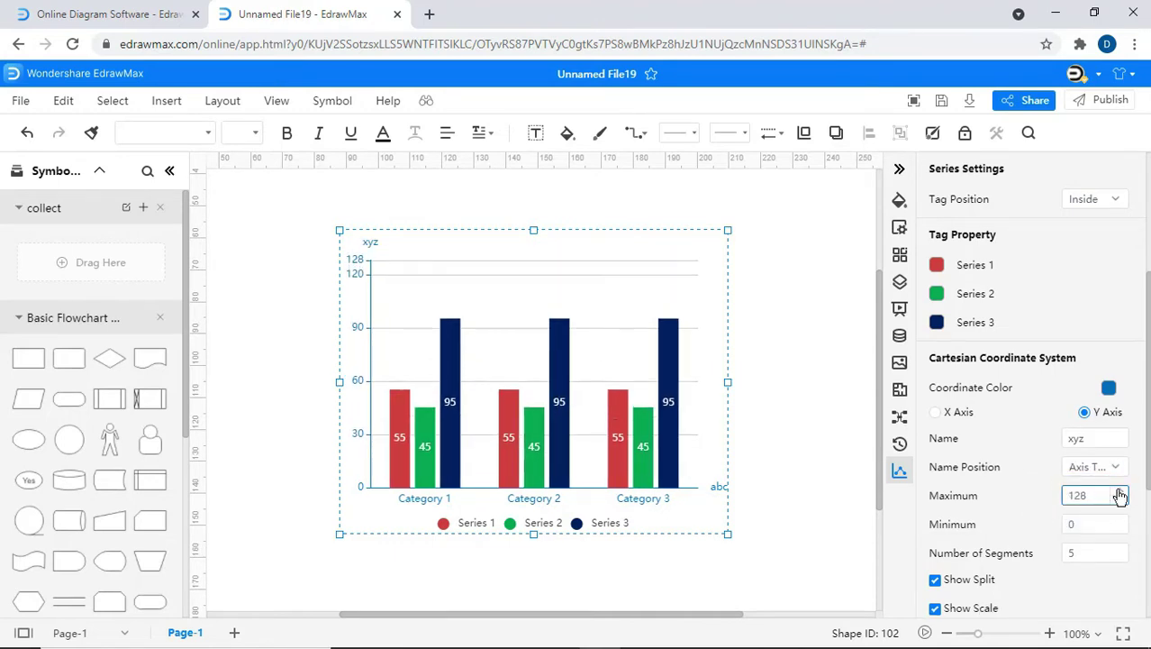
drag(1118, 495, 1066, 498)
text(200)
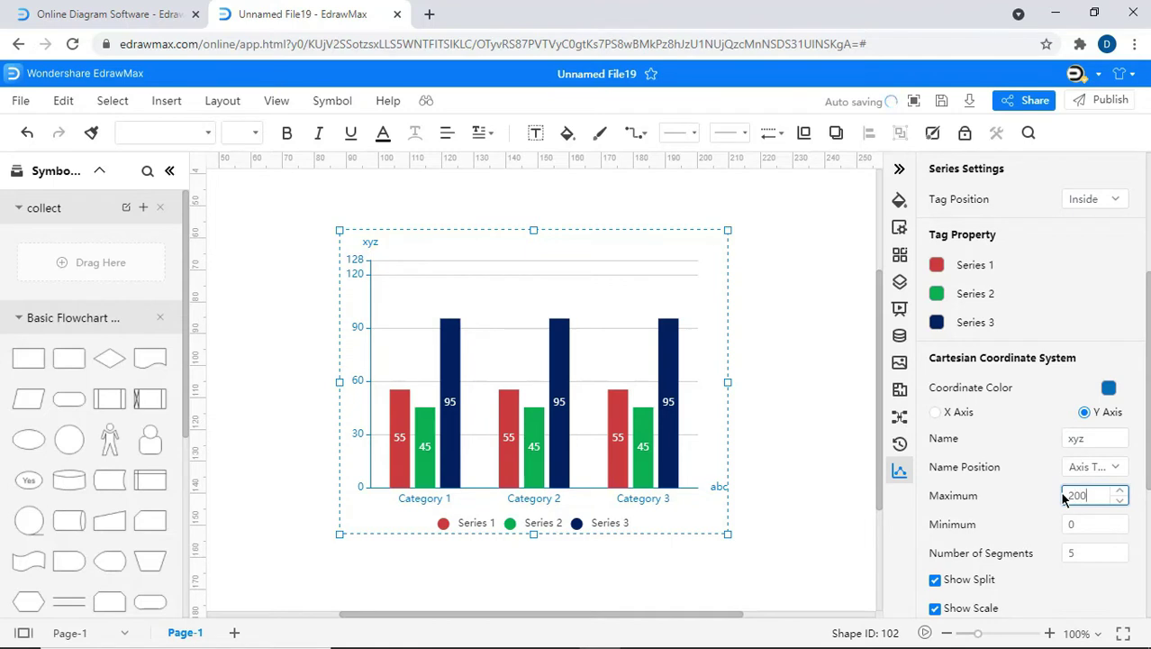
key(Return)
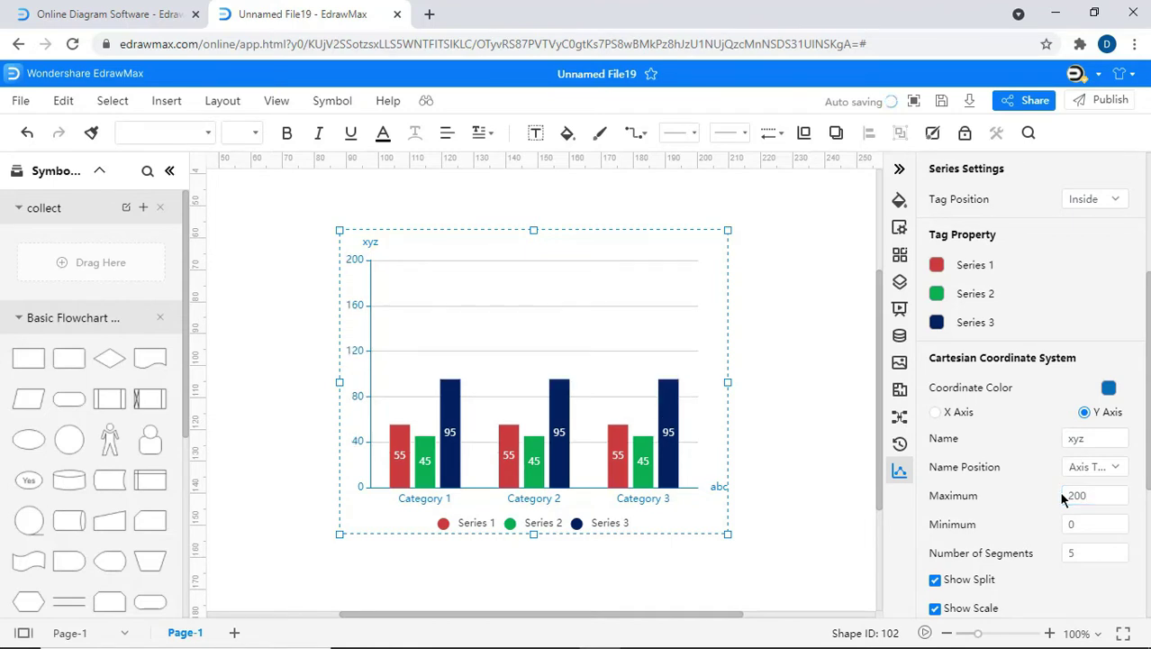
click(935, 412)
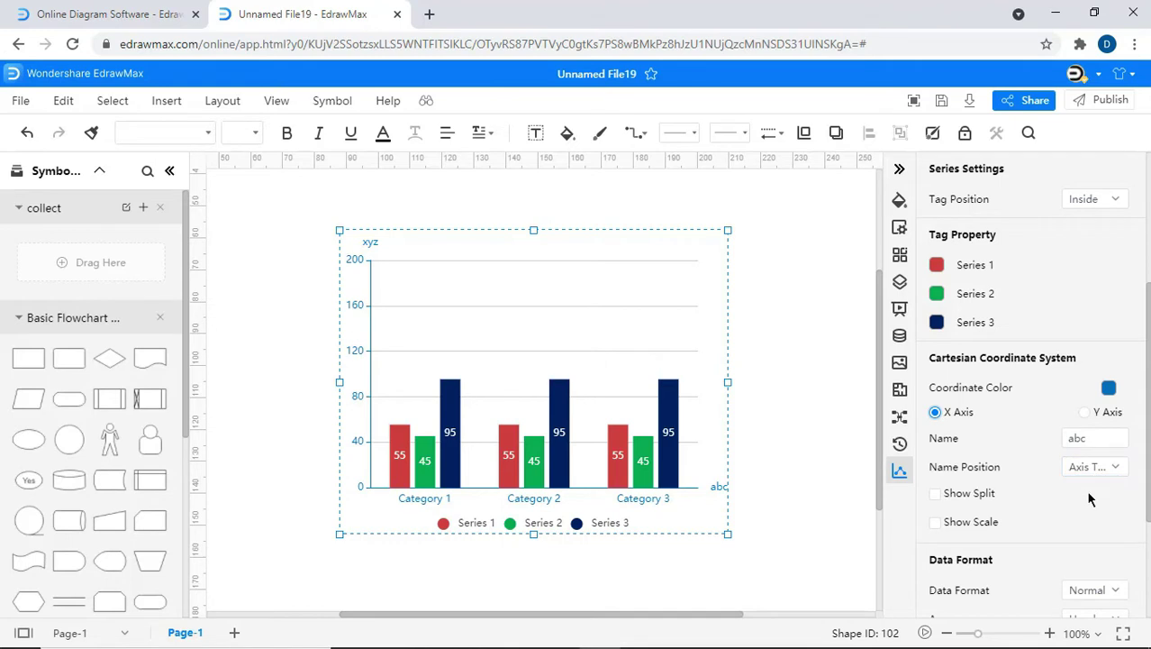
Step: Place the X axis name in the middle of the axis and turn on Show Split and Show Scale
scroll(1089, 499, down, 1)
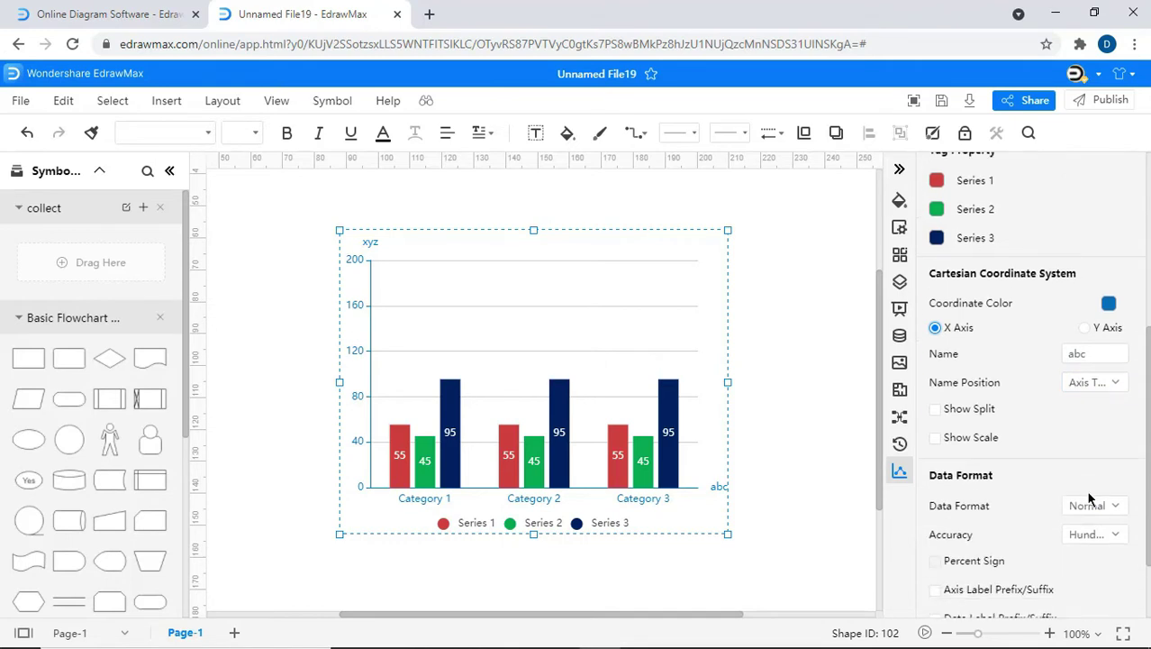
click(1104, 382)
click(1099, 414)
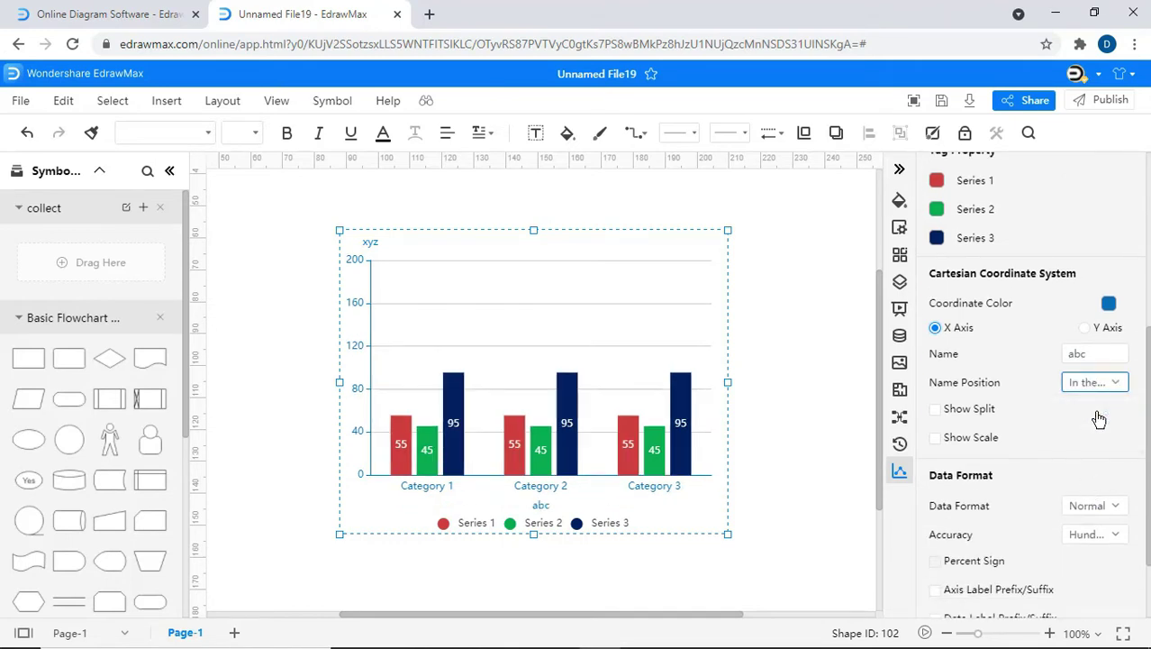
click(935, 410)
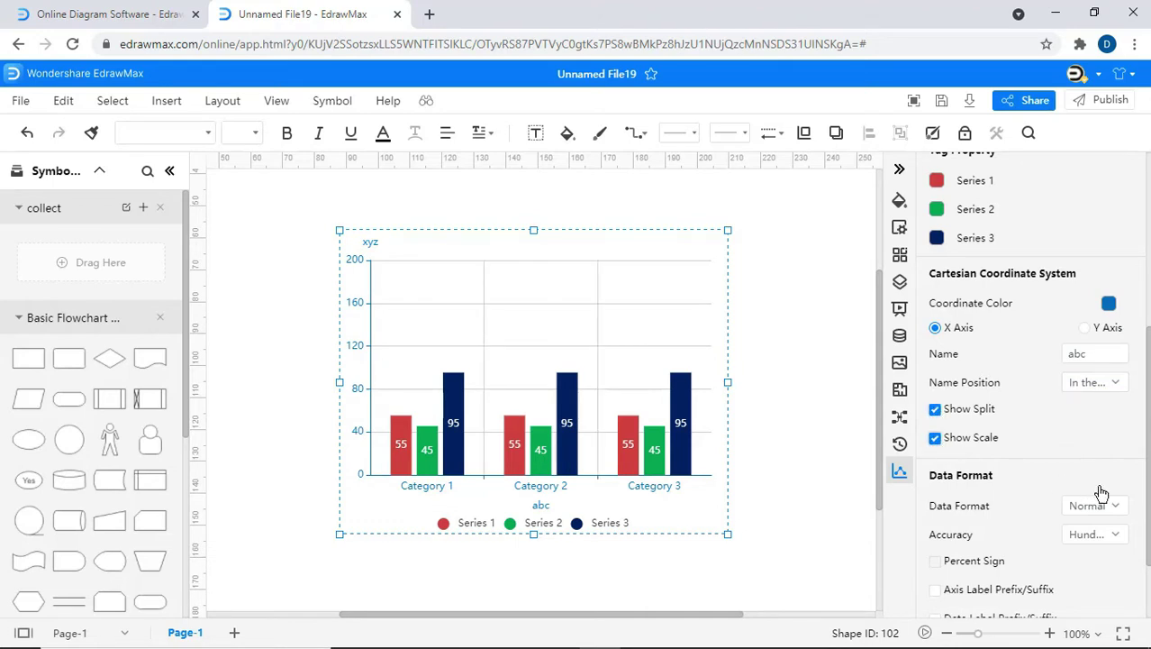
Step: Add prefix unit "a" and suffix unit "b" to the axis labels, and try them on the data labels
scroll(1101, 492, down, 2)
click(1118, 408)
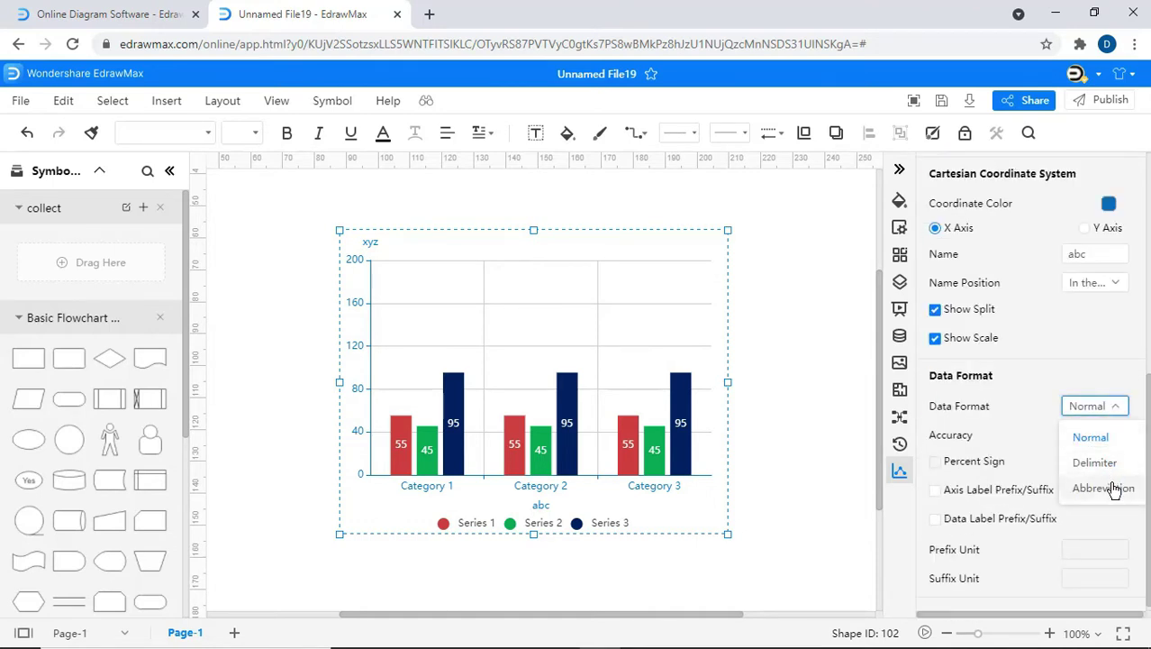
click(1138, 407)
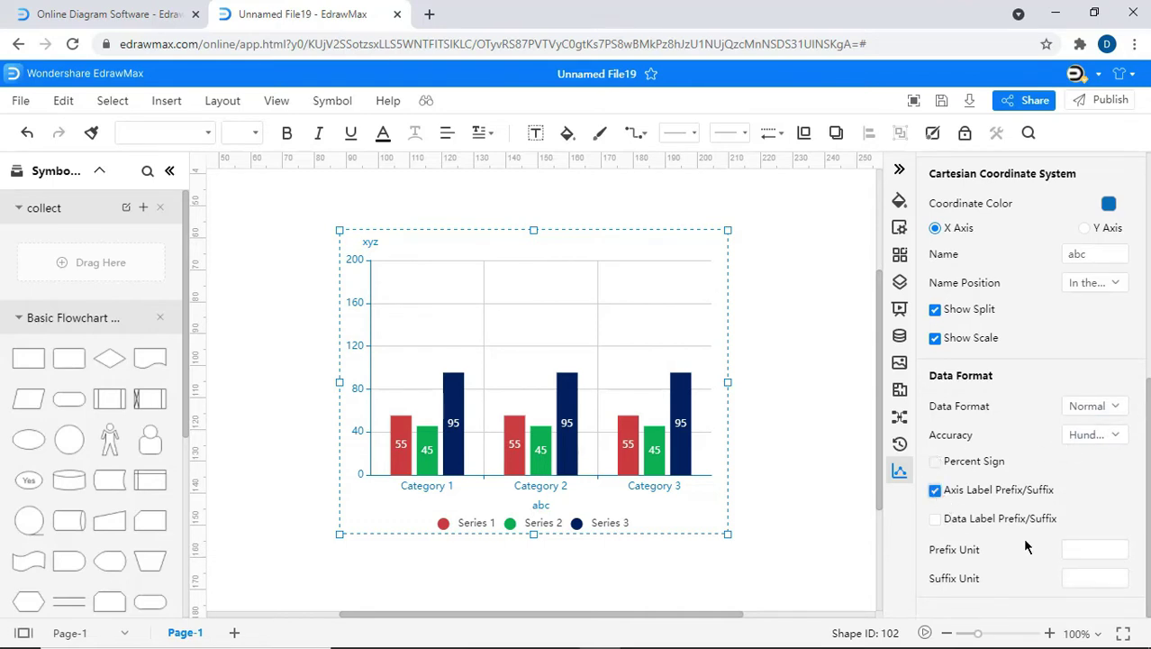
click(1081, 550)
text(a)
click(1074, 577)
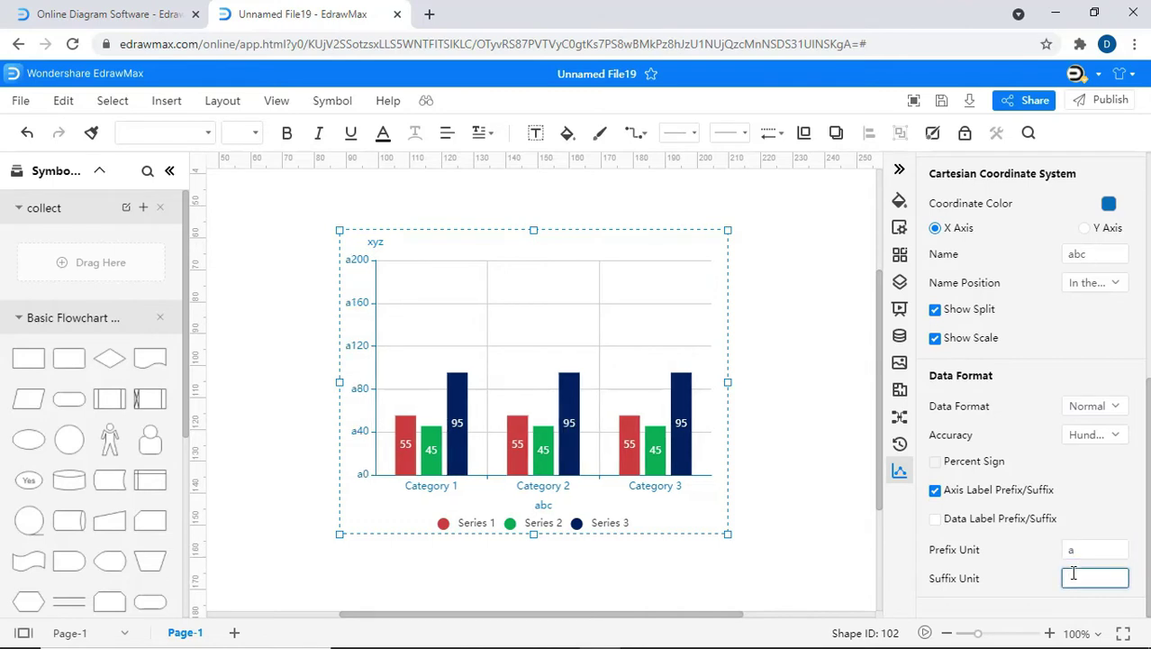
text(b)
click(1122, 538)
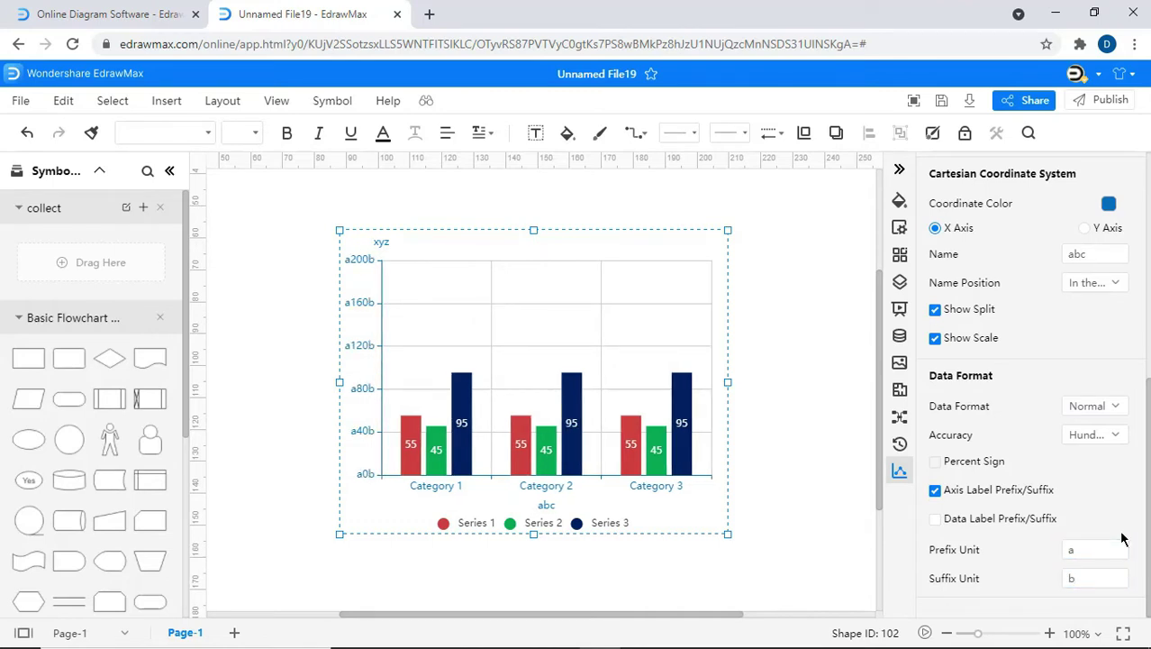
click(936, 520)
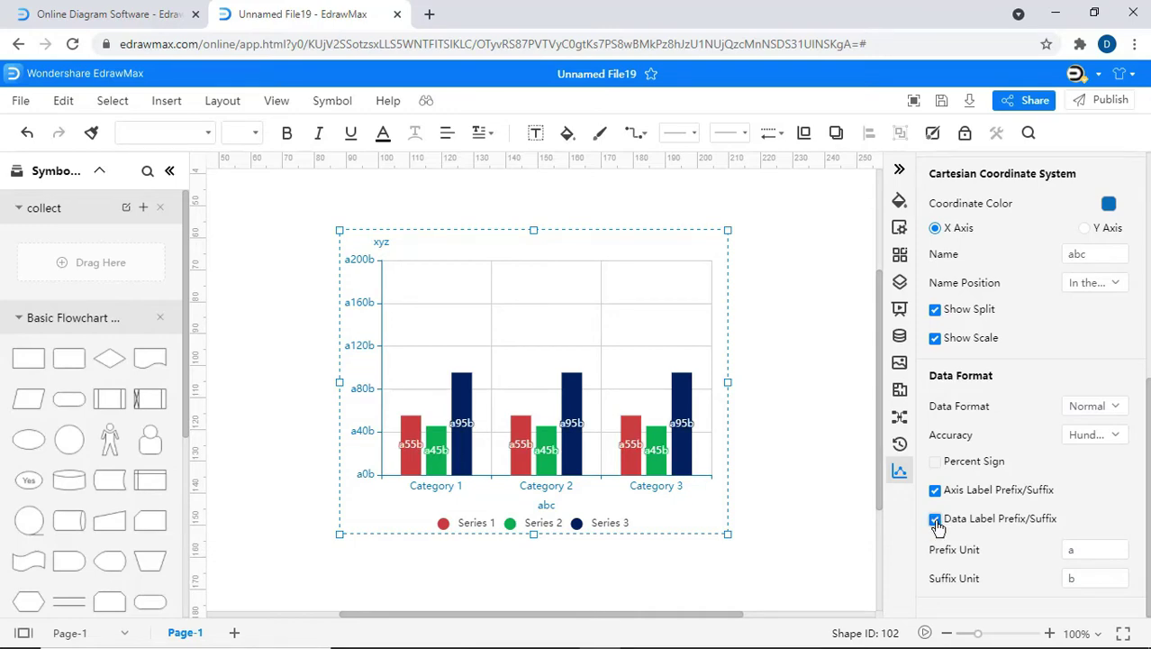
click(935, 520)
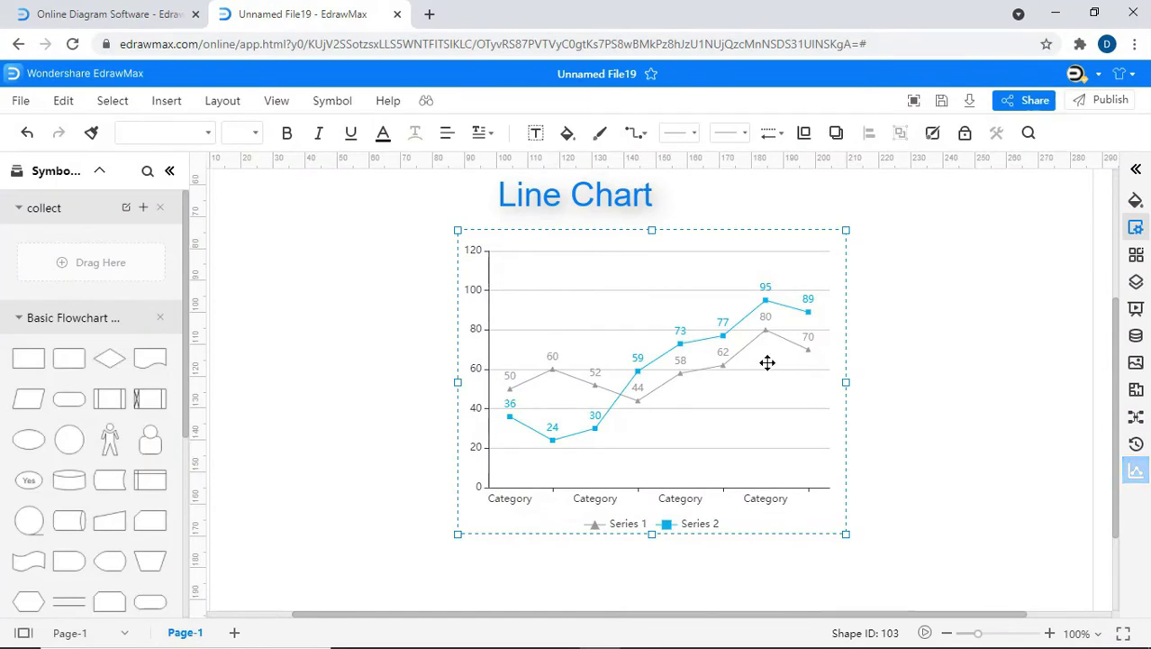
Step: Open the line chart's chart settings, try the tag position Inside, and set it to bottom
click(1136, 479)
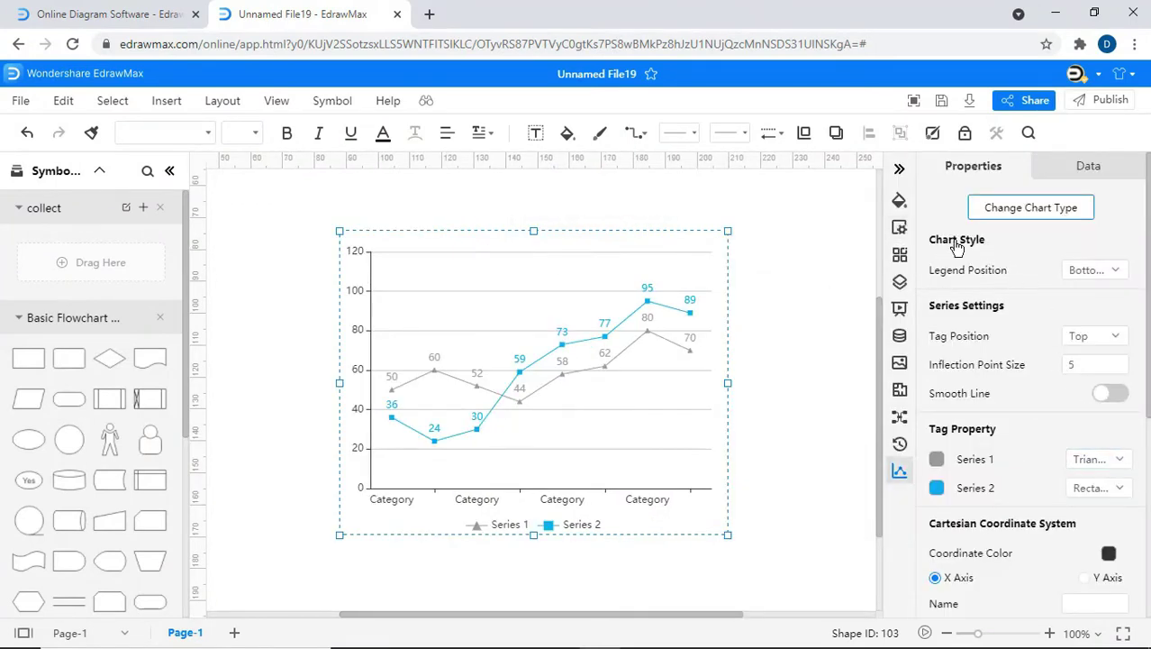
click(1113, 276)
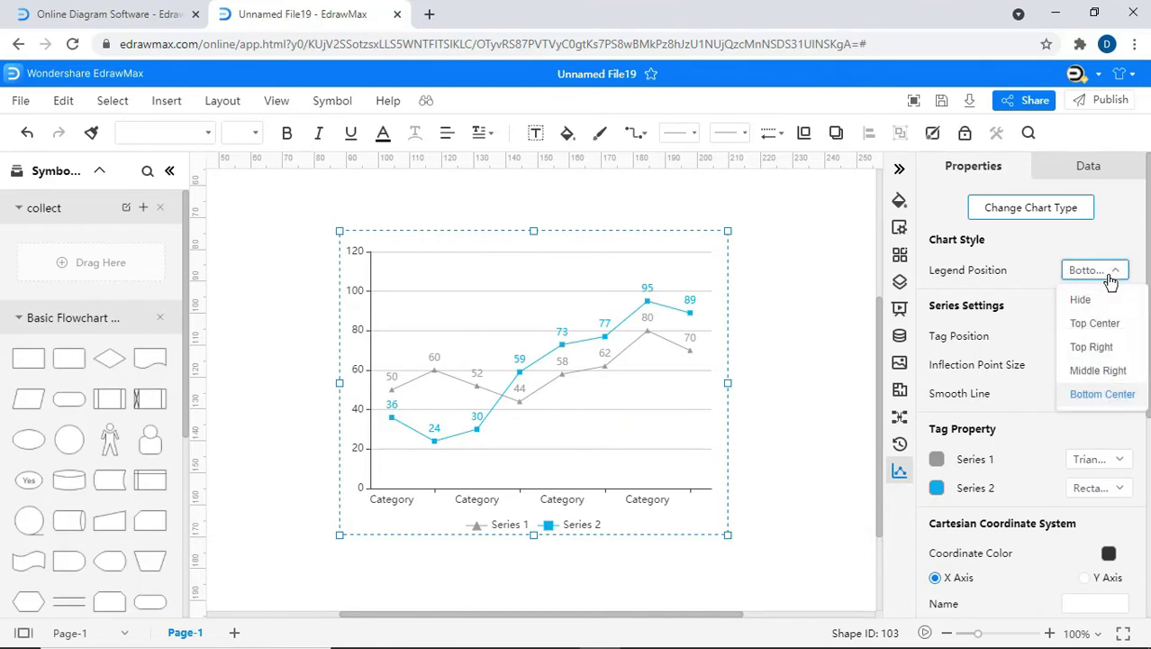
click(1029, 316)
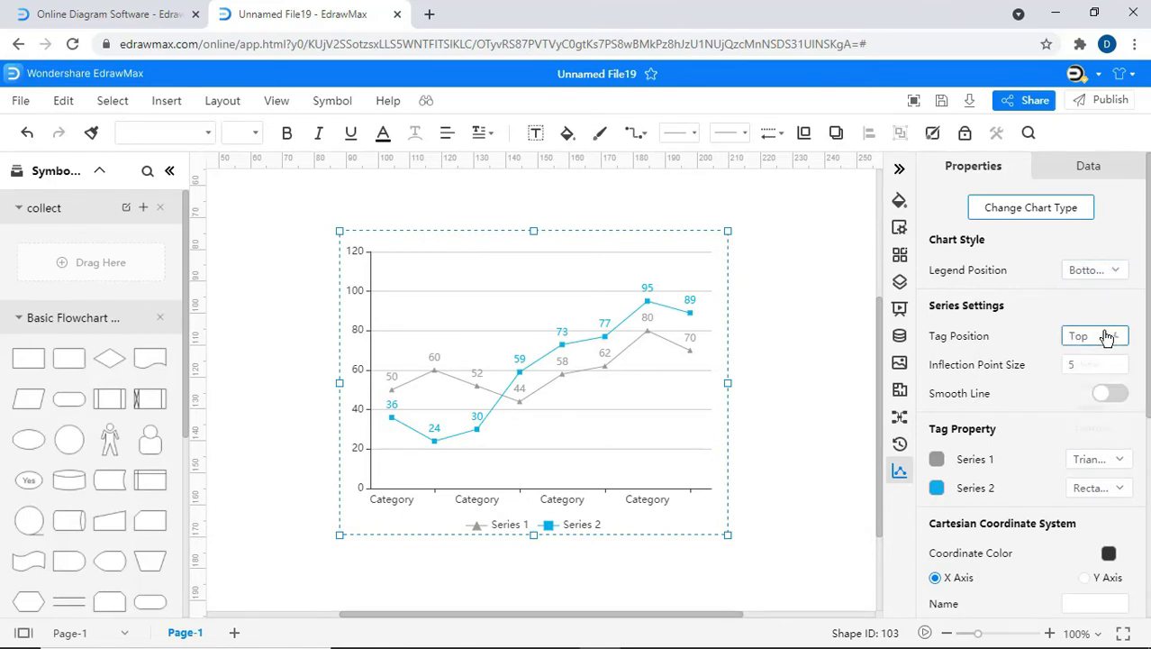
click(1106, 336)
click(1100, 424)
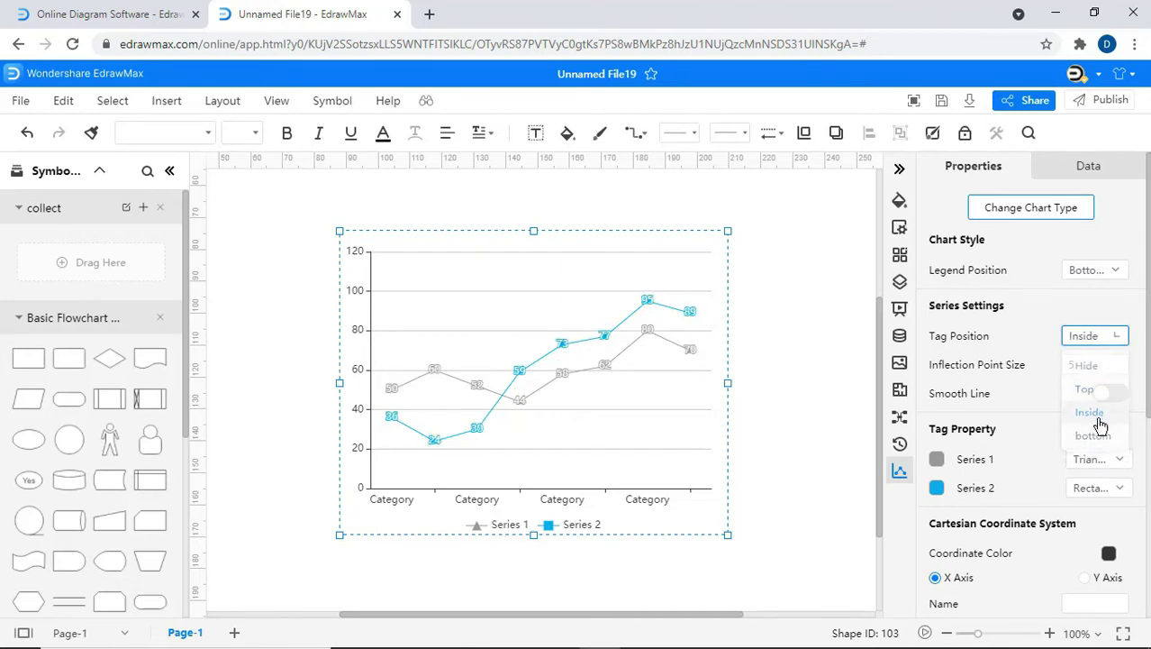
click(1107, 337)
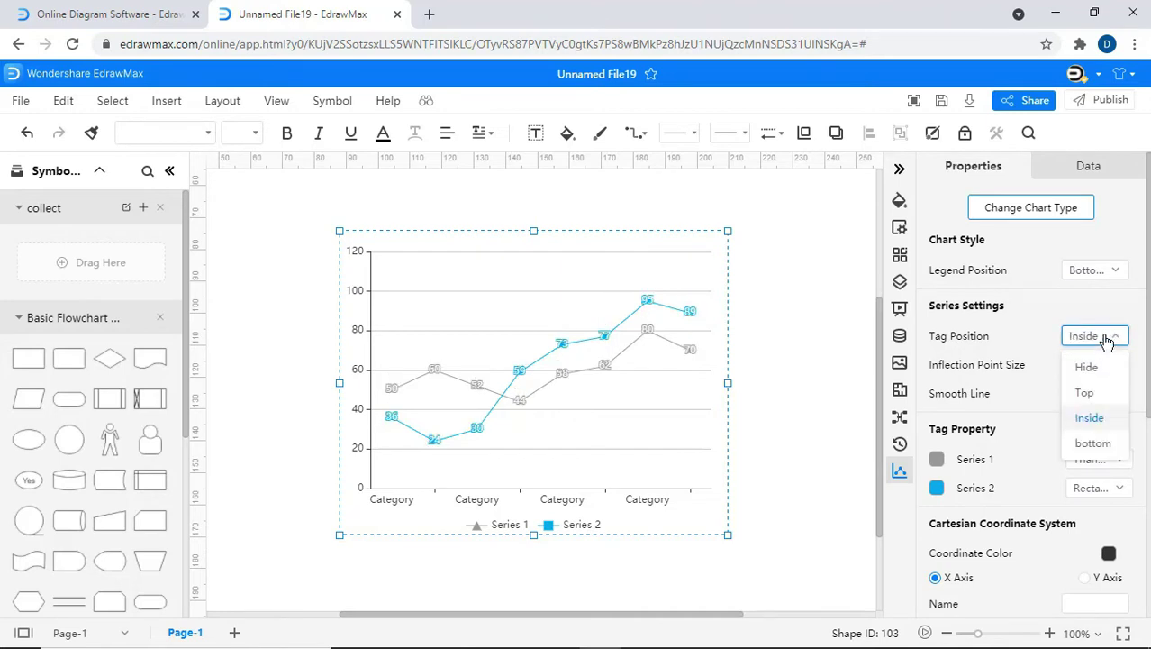
click(1101, 442)
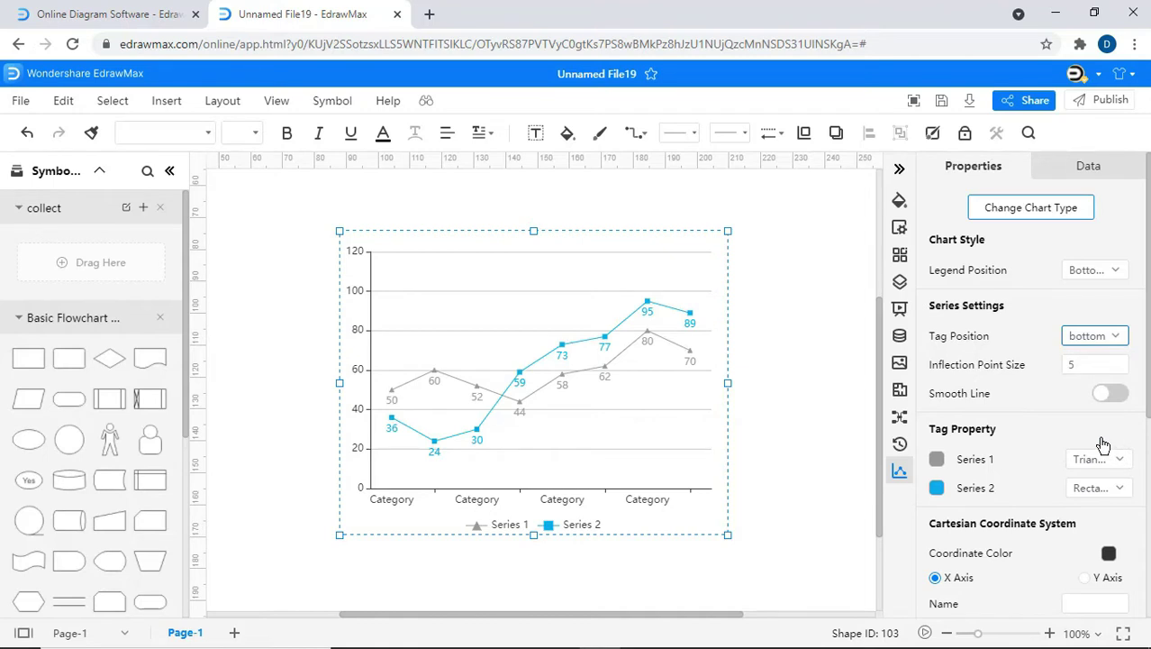
Step: Set the line chart's inflection point size to 10, and turn Smooth Line on and back off
click(1111, 364)
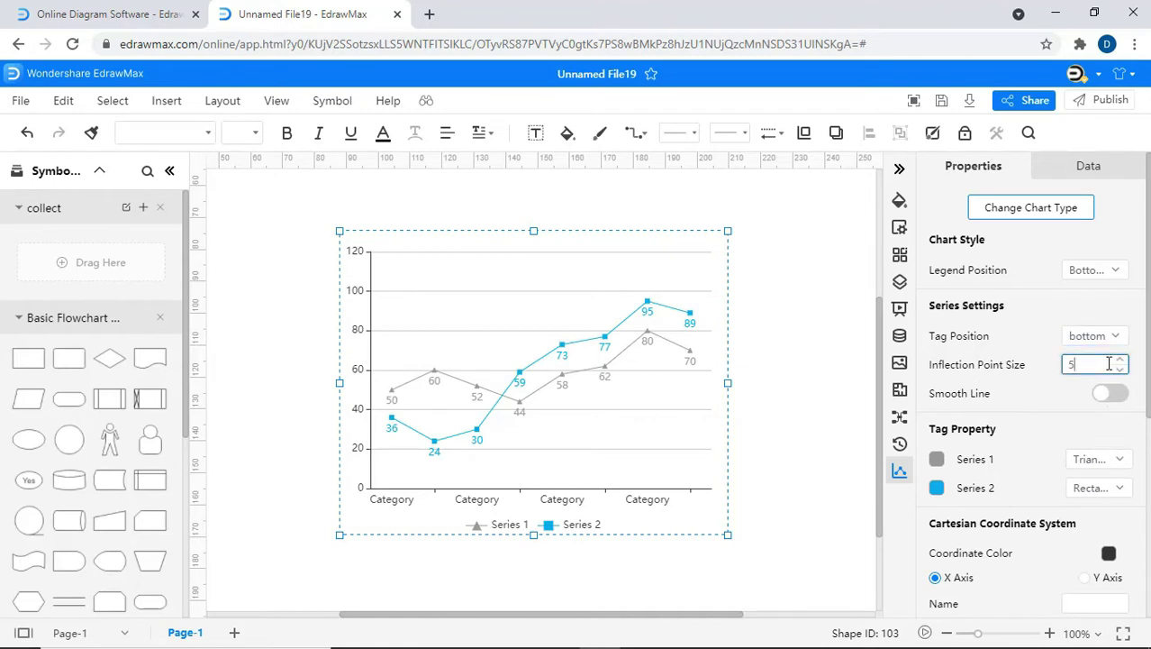
click(1123, 360)
click(1123, 360)
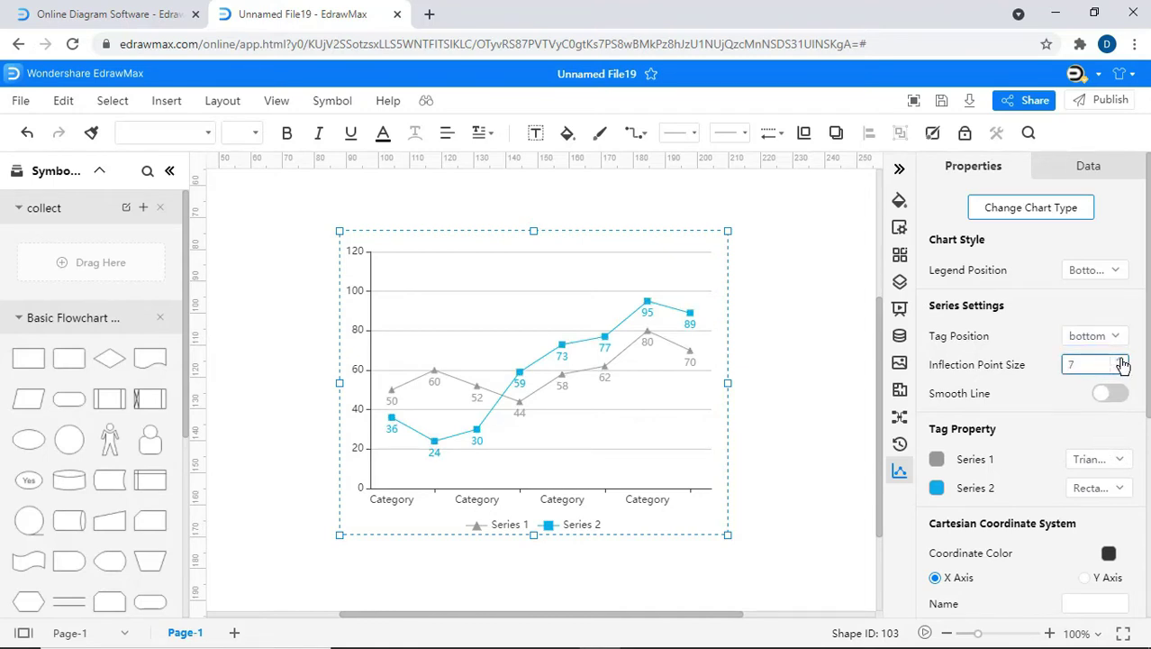
click(1122, 360)
click(1122, 361)
click(1123, 360)
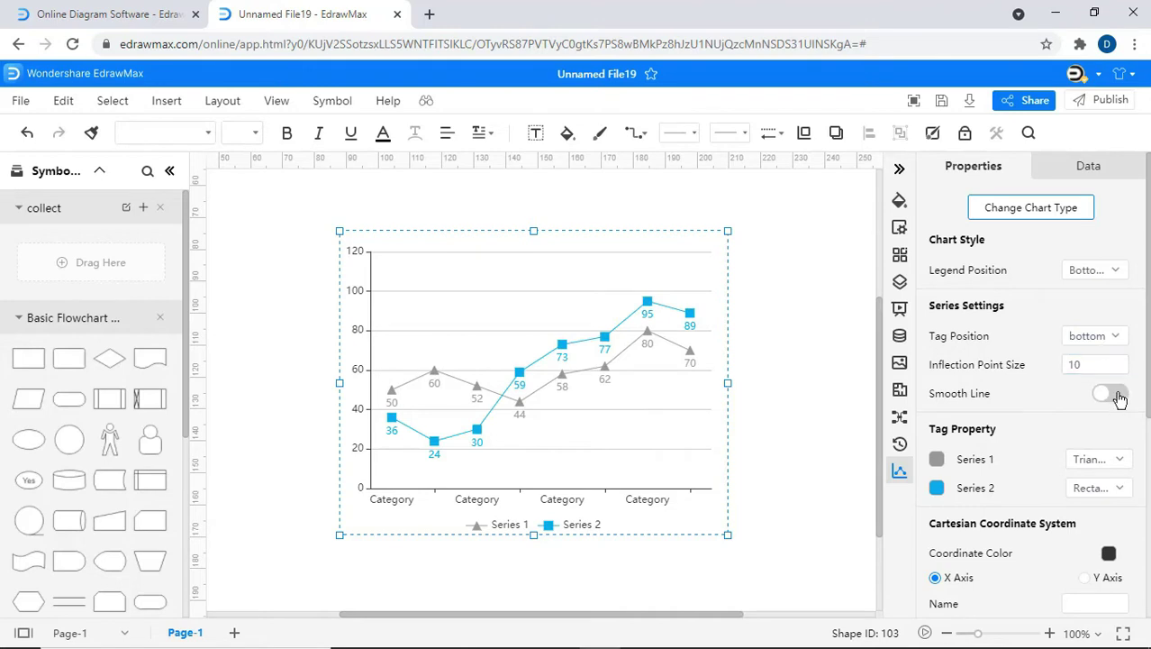
click(1117, 397)
click(1117, 397)
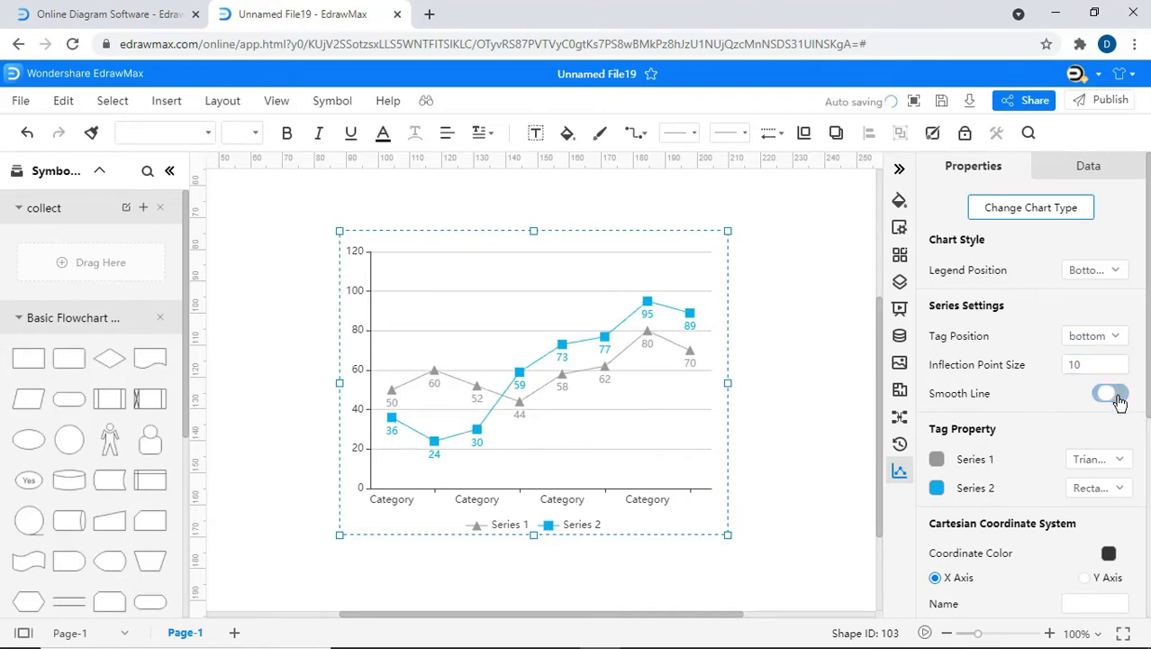
Step: Set the Series 1 marker shape to Pin and the Series 2 marker shape to Circle
click(1121, 462)
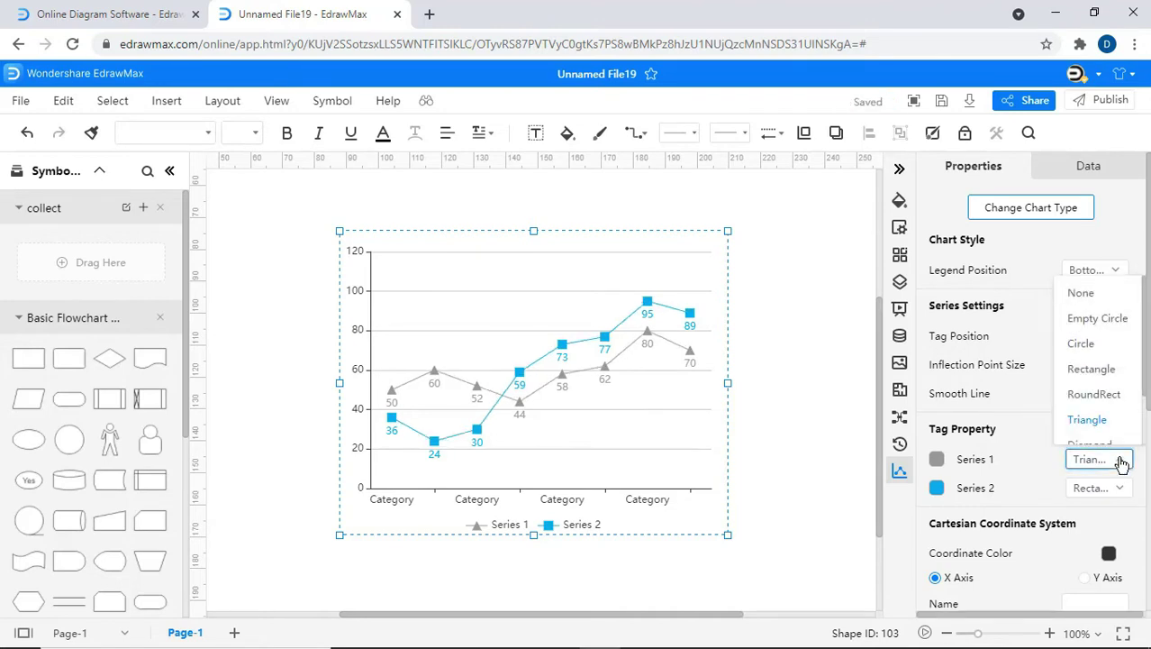
scroll(1137, 424, down, 2)
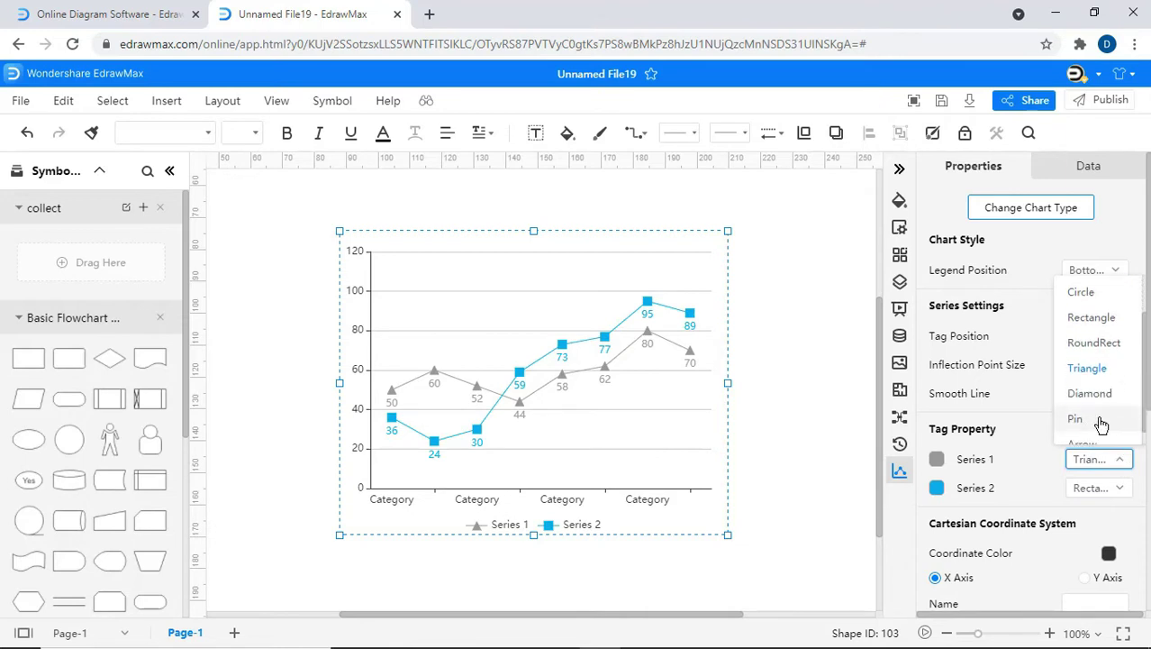
click(1099, 420)
click(1099, 487)
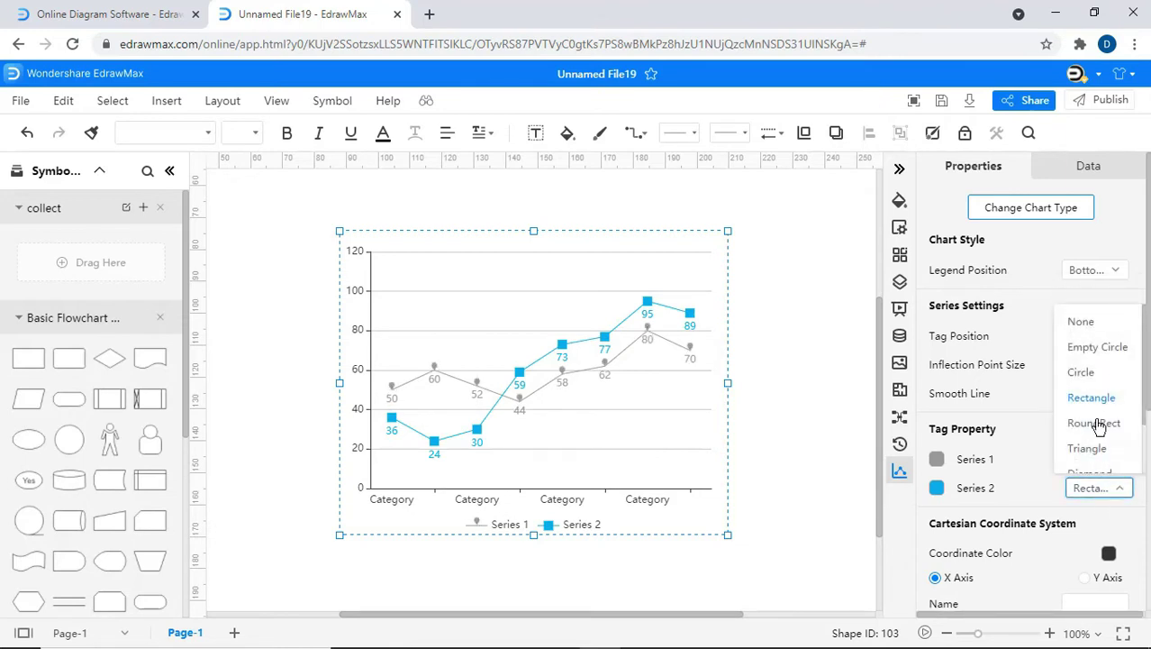
click(1086, 374)
Step: Color Series 1 light blue and Series 2 black
scroll(1086, 405, down, 2)
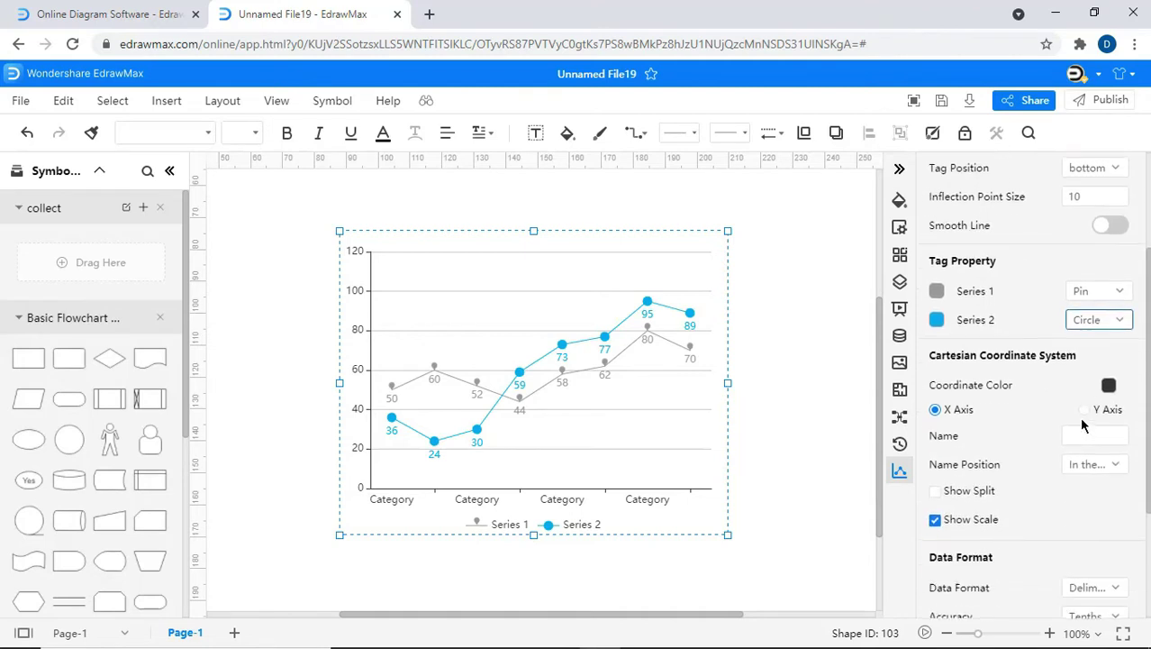
click(936, 292)
click(1016, 336)
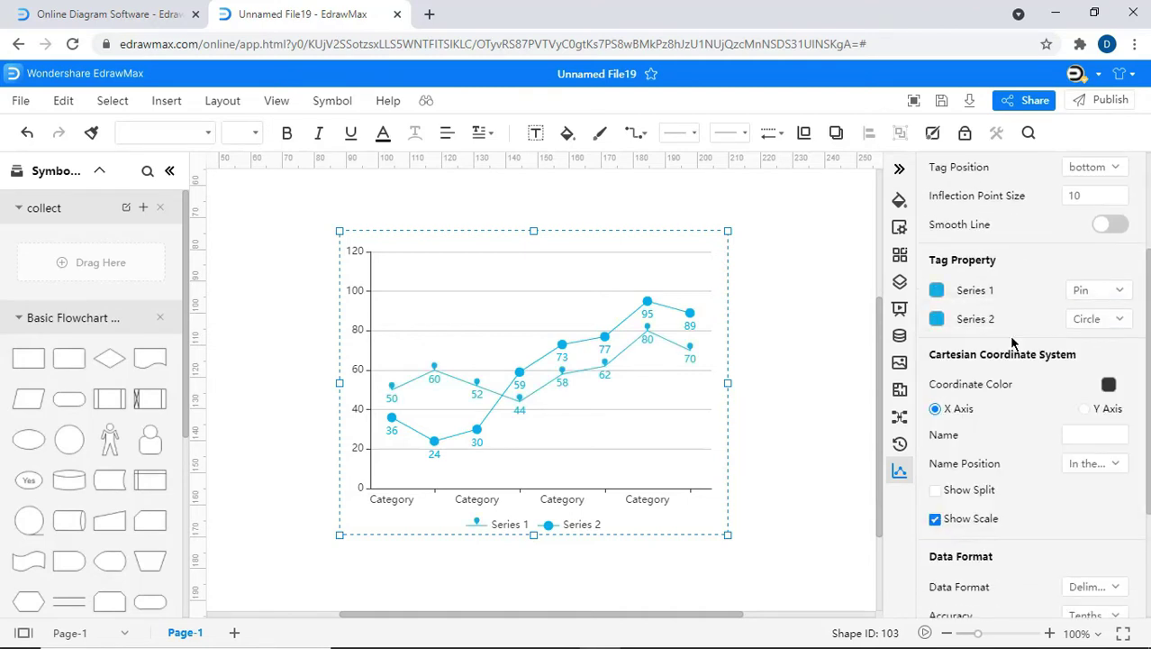
click(937, 319)
click(968, 389)
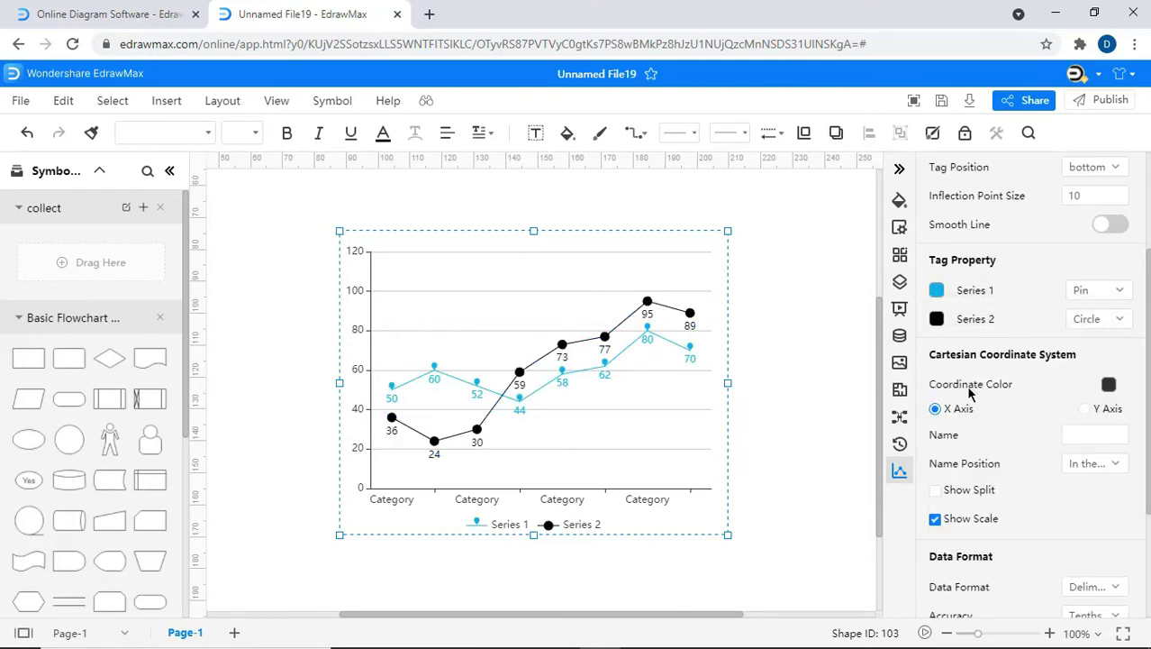
Step: Name the line chart's X axis "xyz" and its Y axis "abc"
click(1084, 436)
text(xyz)
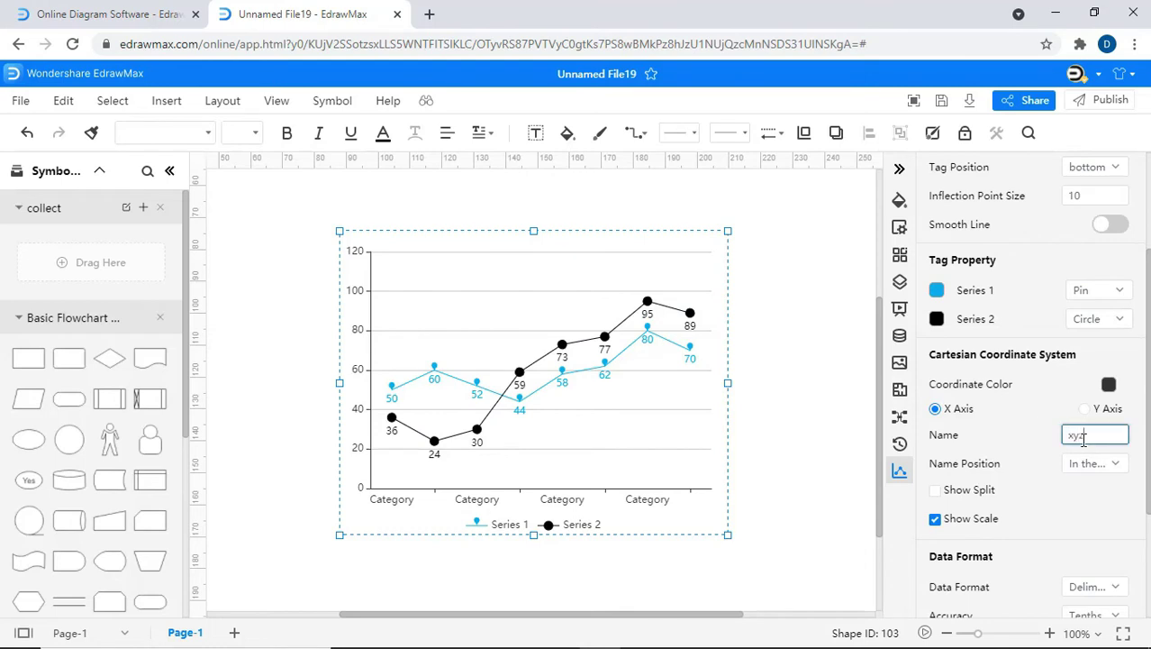
click(1085, 409)
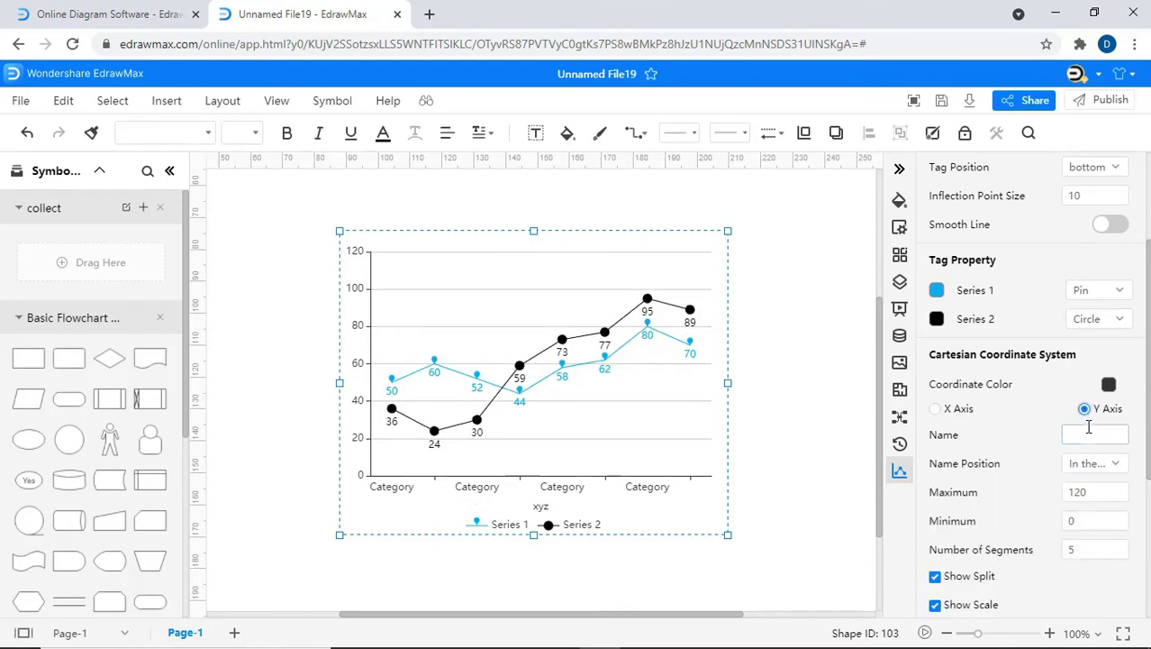
click(1088, 433)
key(Return)
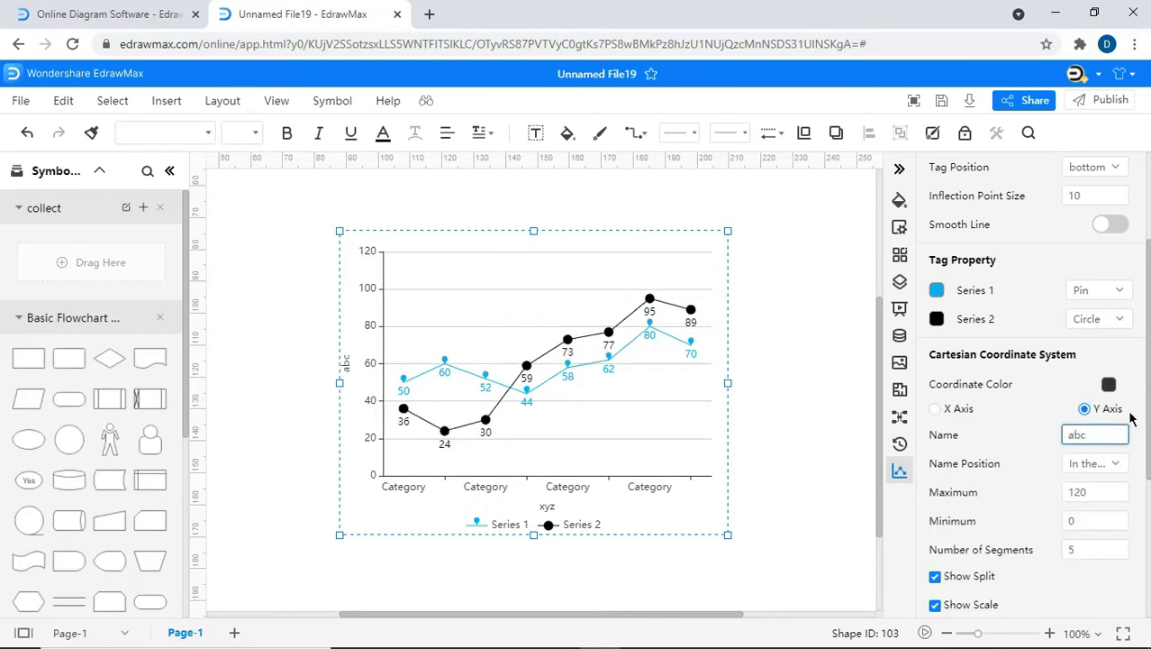
Step: Set the name position of both the X axis and the Y axis to Axis Tail
click(937, 410)
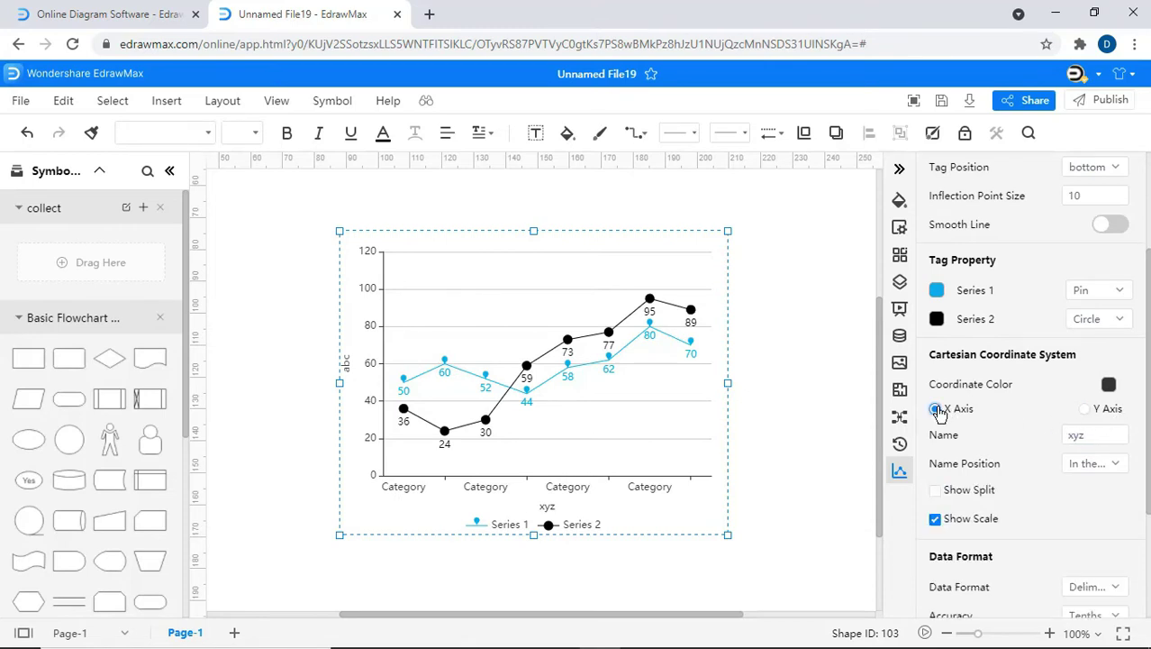
click(1097, 466)
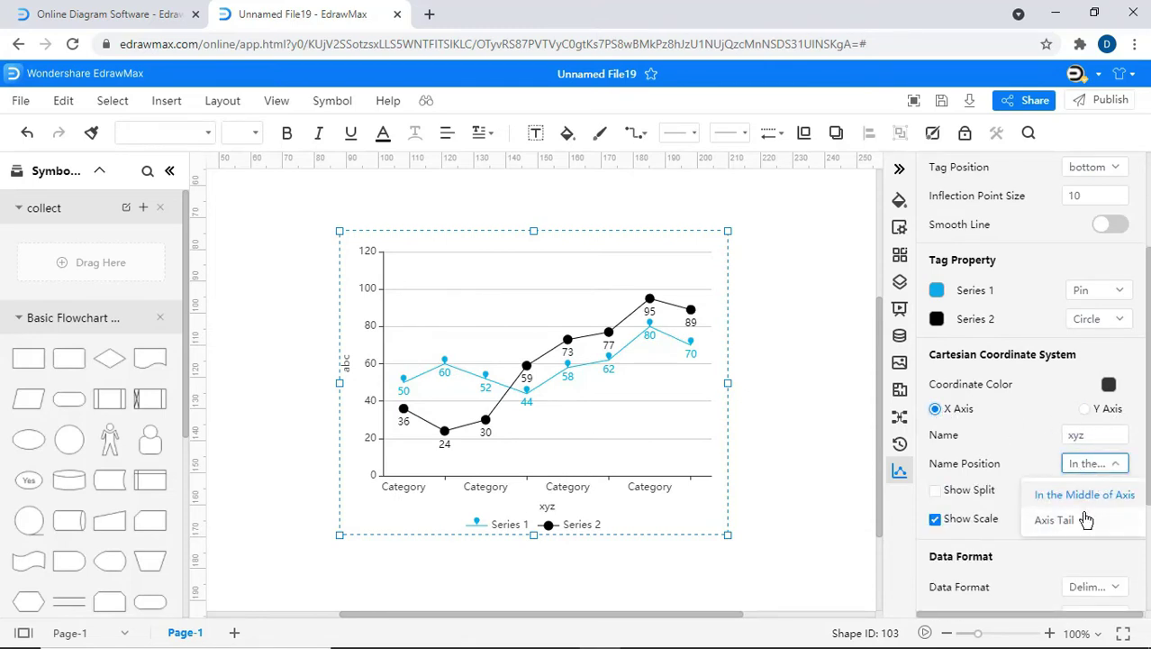
click(1055, 519)
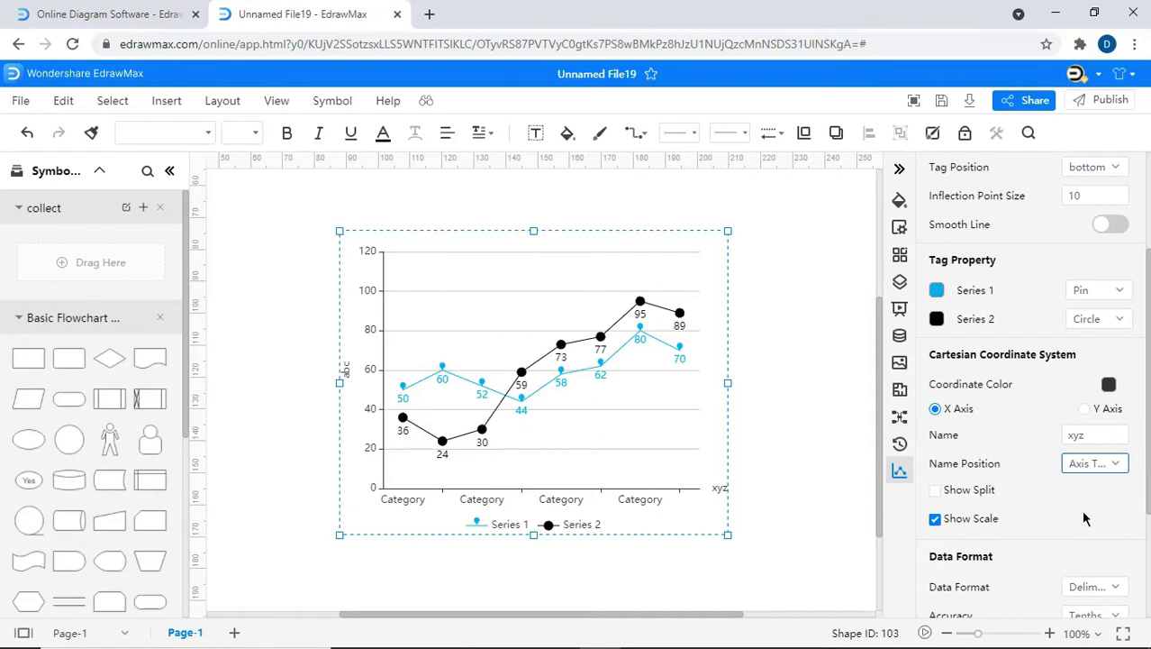
click(1085, 409)
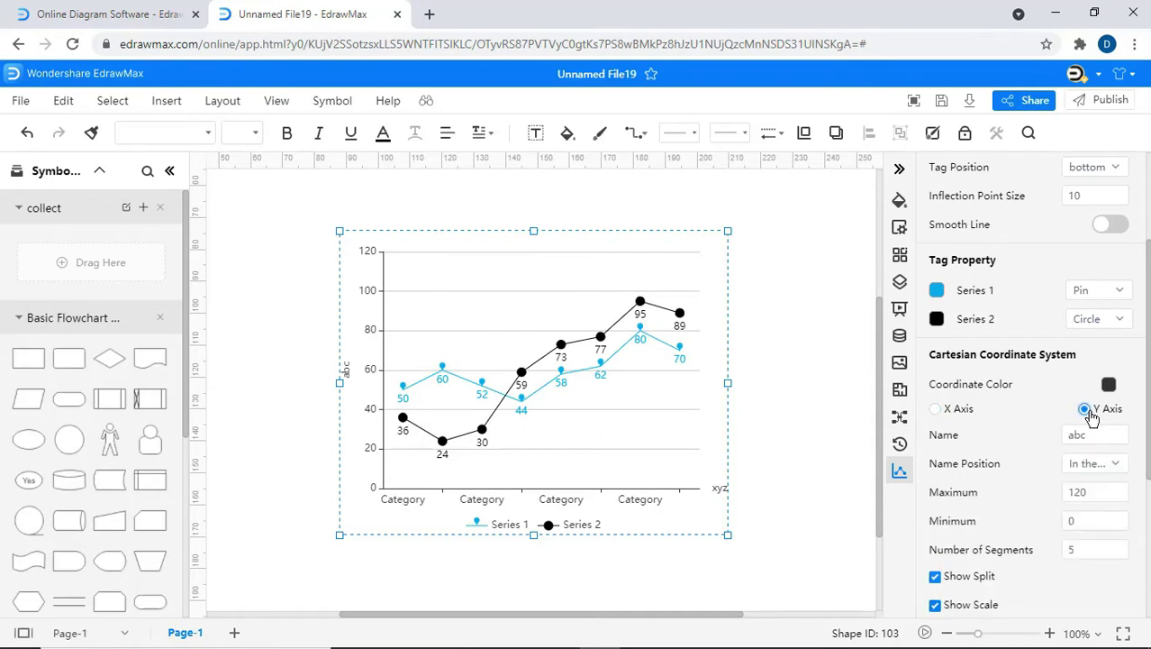
click(1099, 464)
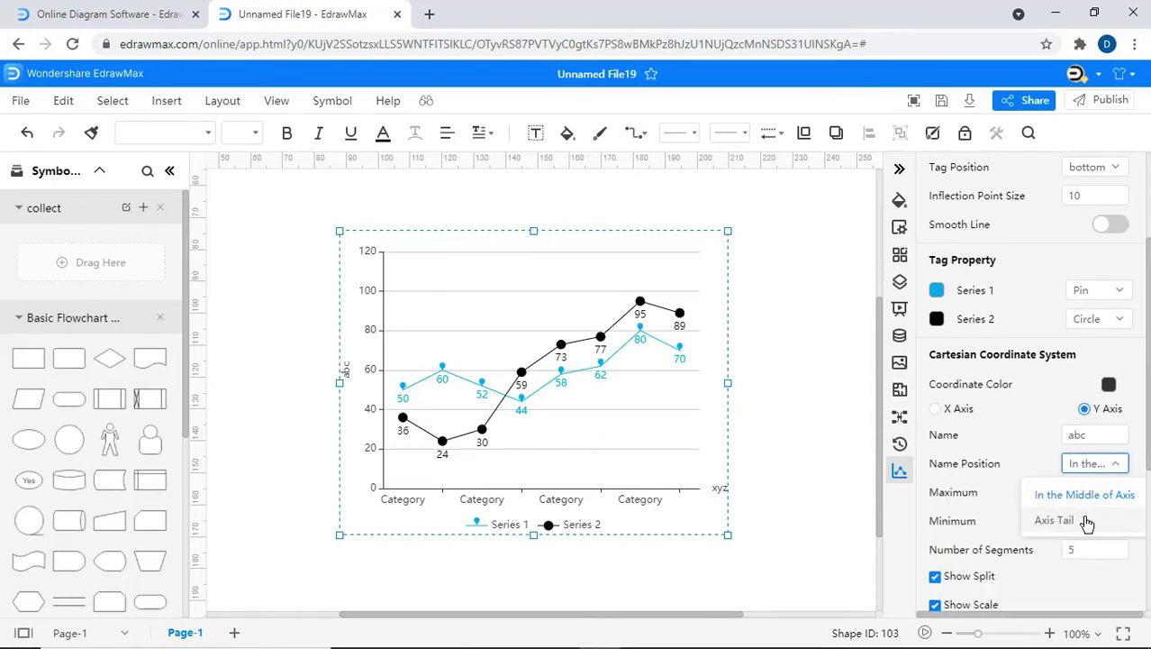
click(1055, 520)
Step: Set the line chart's Y axis maximum to 150
drag(1094, 494, 1061, 489)
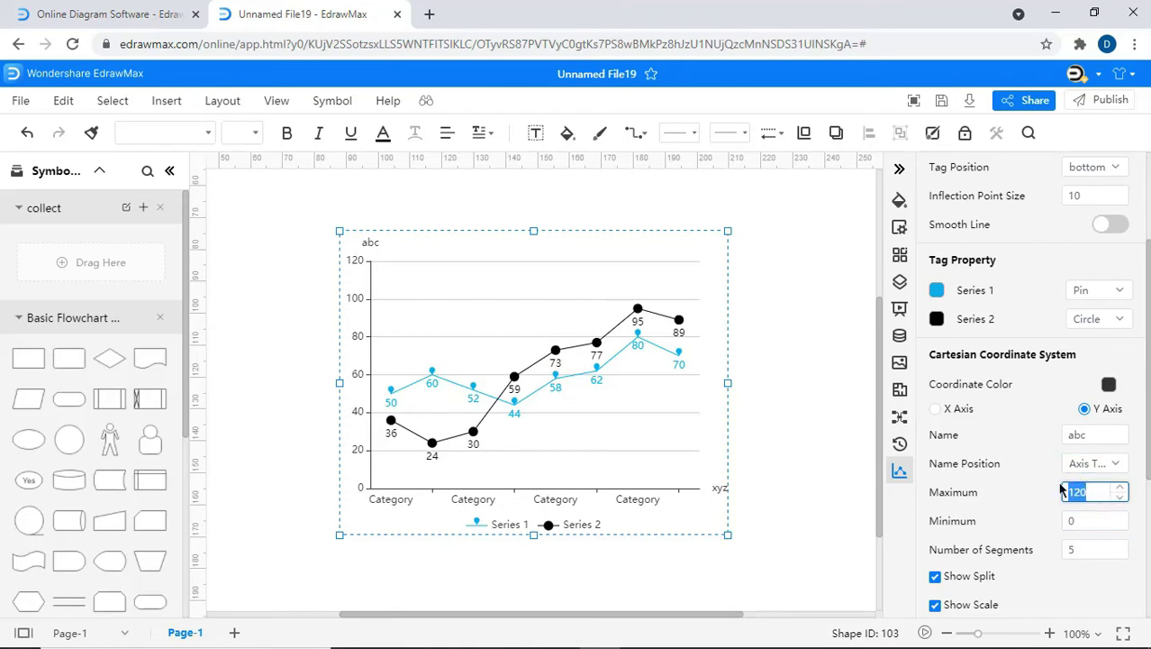
text(1)
click(1087, 521)
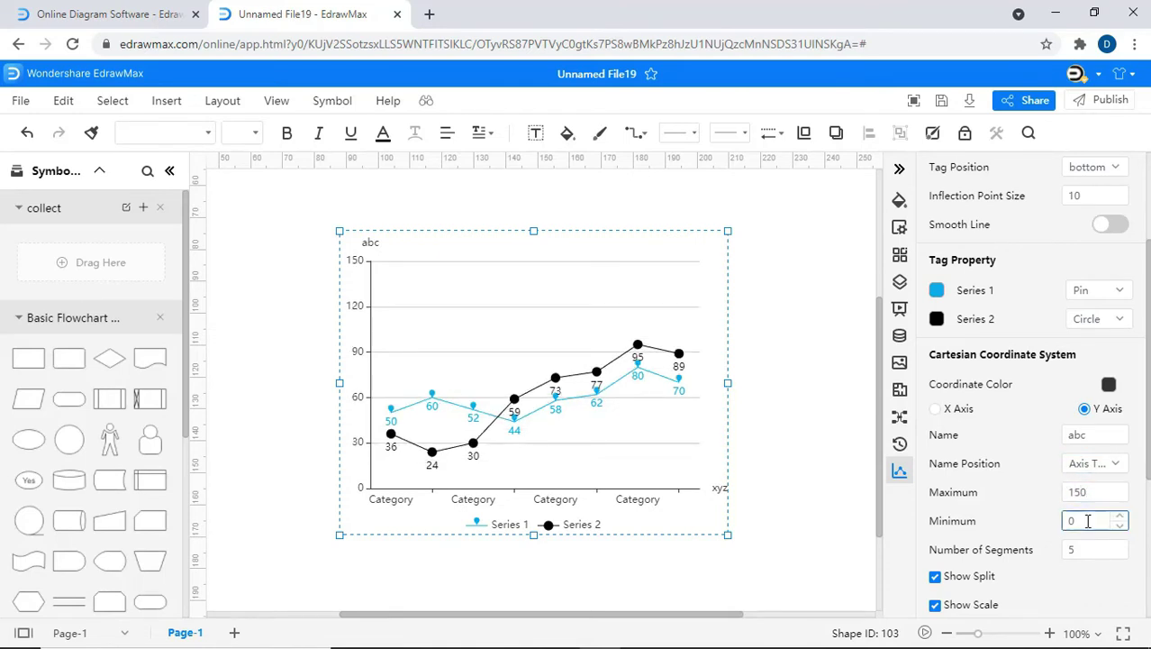
Step: Set the number of segments on the line chart's Y axis to 15
click(1085, 550)
click(1120, 544)
click(1121, 544)
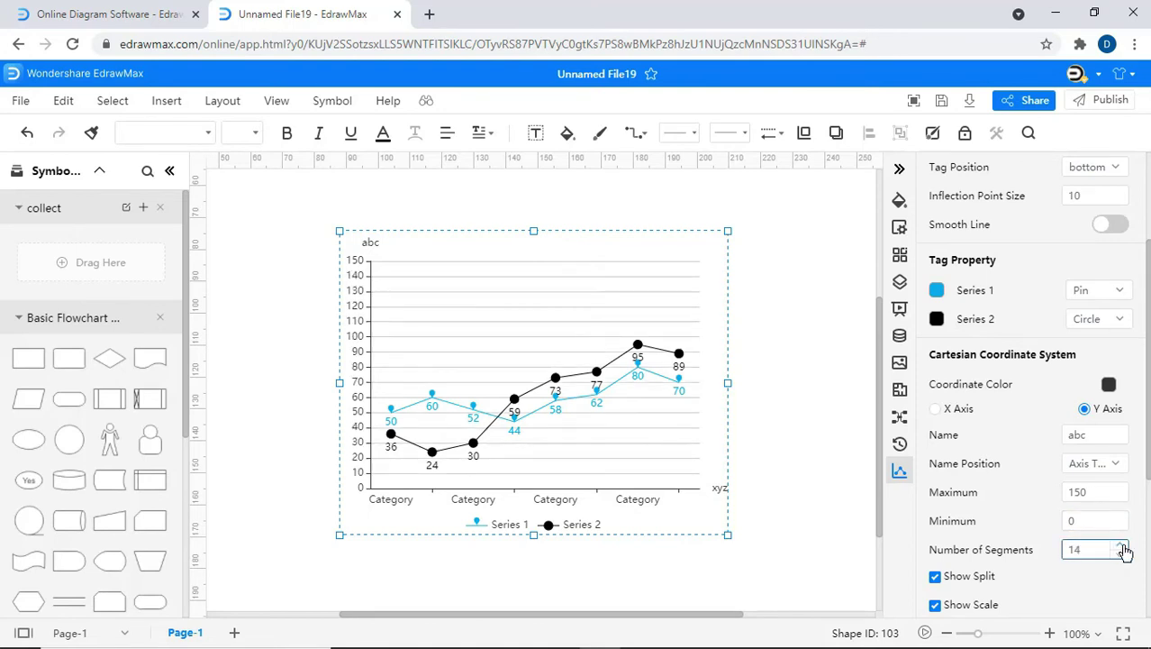
Step: Switch the line chart's Y axis split lines and scale marks off and back on
click(935, 578)
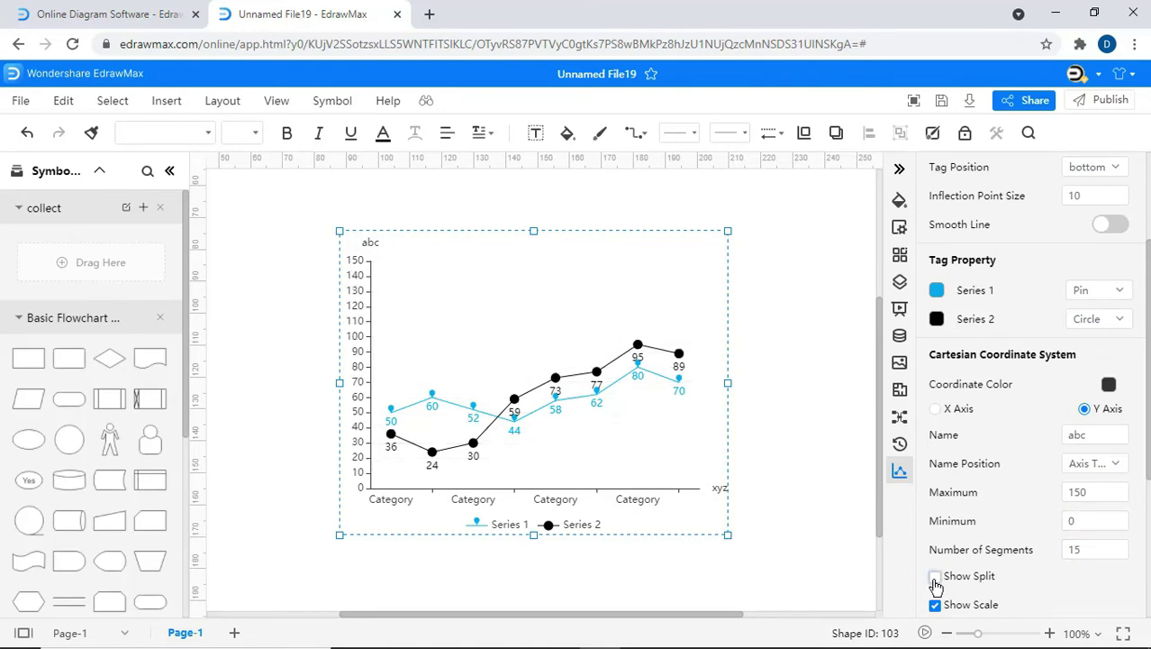
click(935, 579)
click(935, 606)
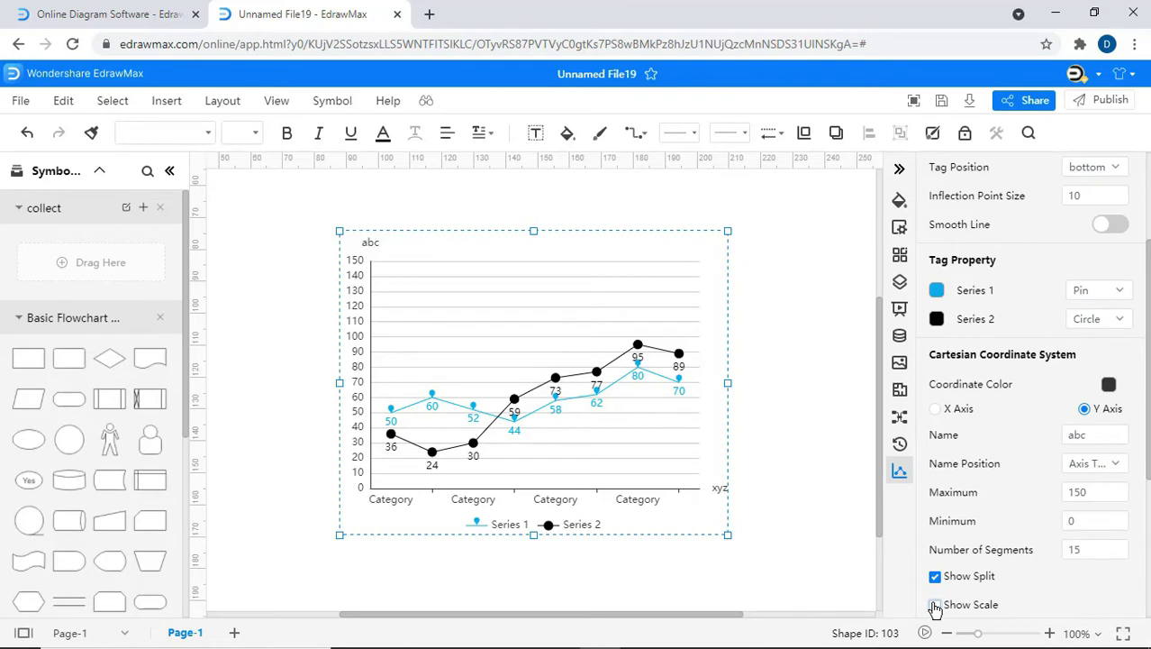
Step: Set the line chart's data accuracy to Tens
scroll(936, 608, down, 3)
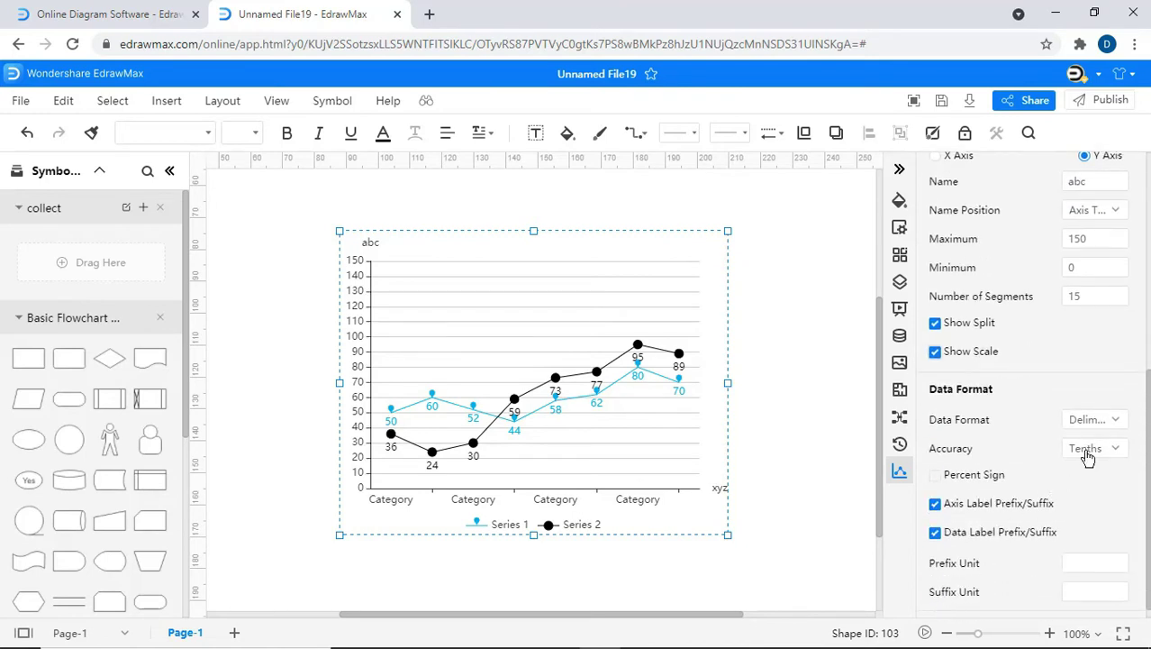
click(1114, 420)
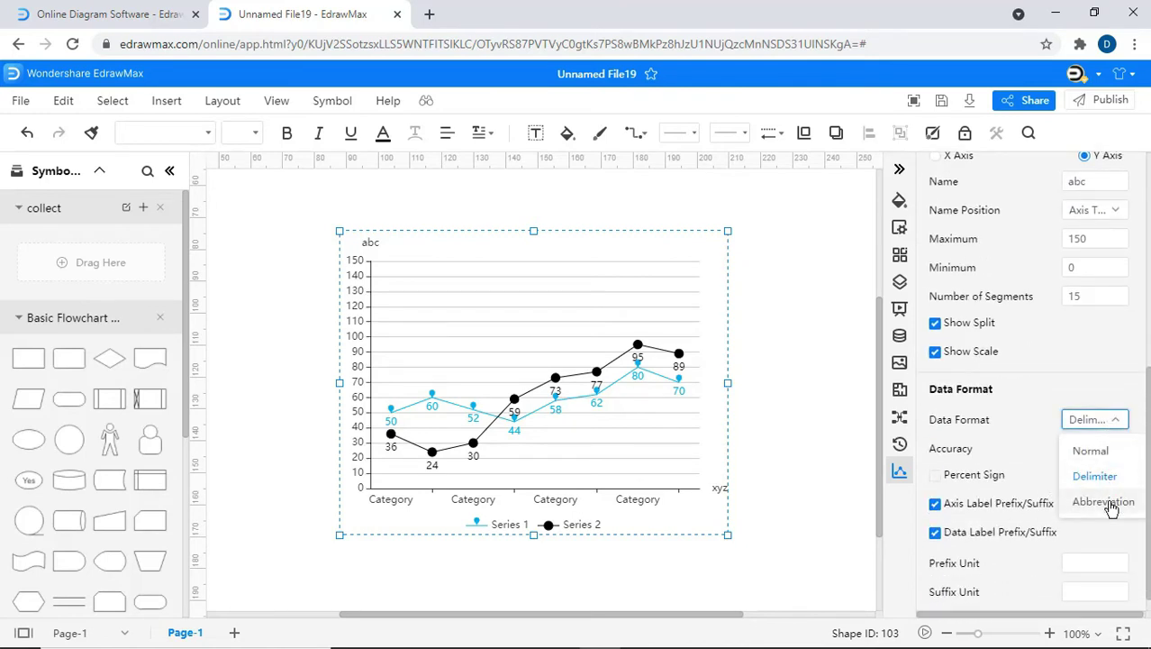
click(1114, 421)
click(1115, 448)
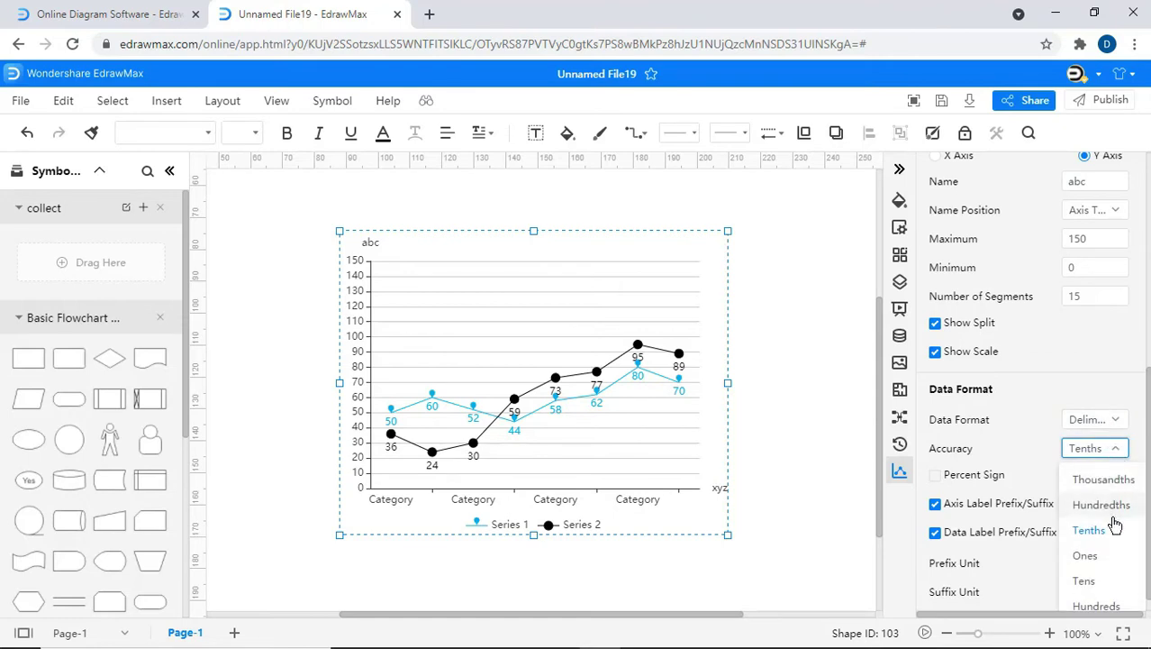
click(1092, 581)
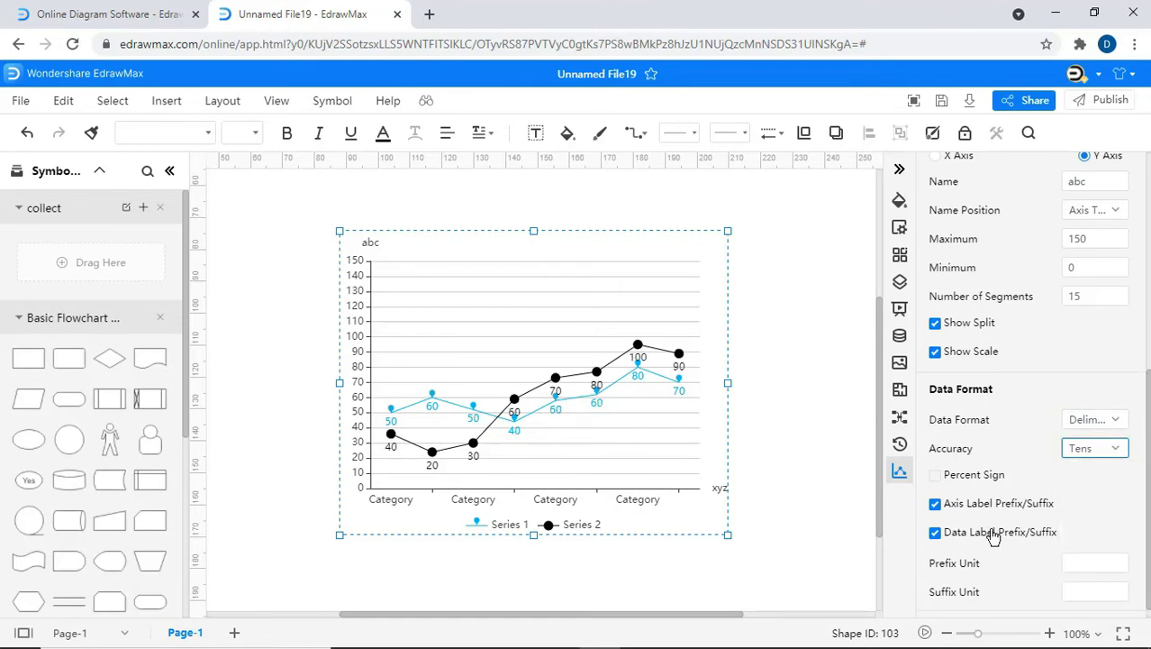
Step: Set the line chart's prefix unit to "a" and open the suffix unit for editing
click(1071, 564)
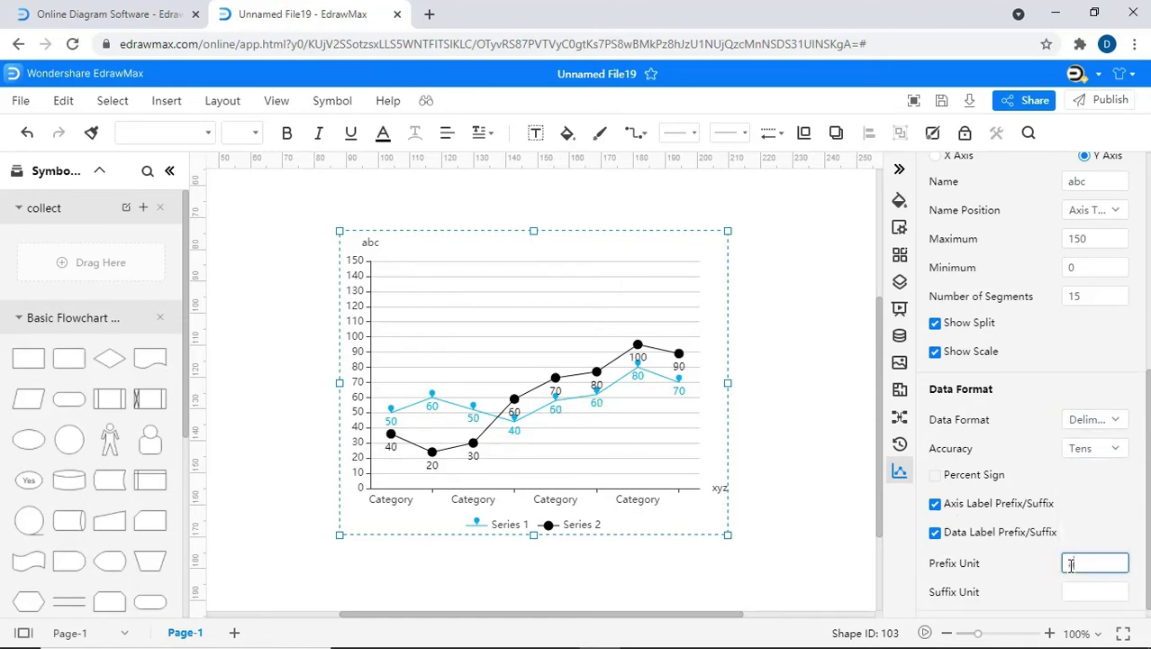
text(a)
click(1072, 591)
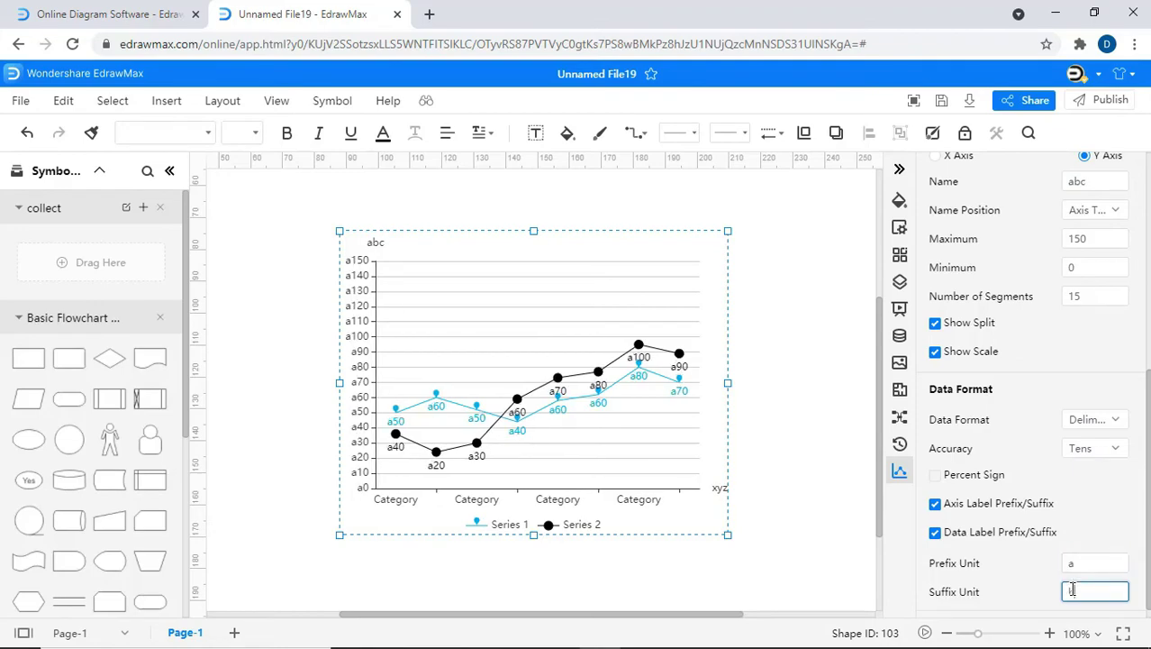
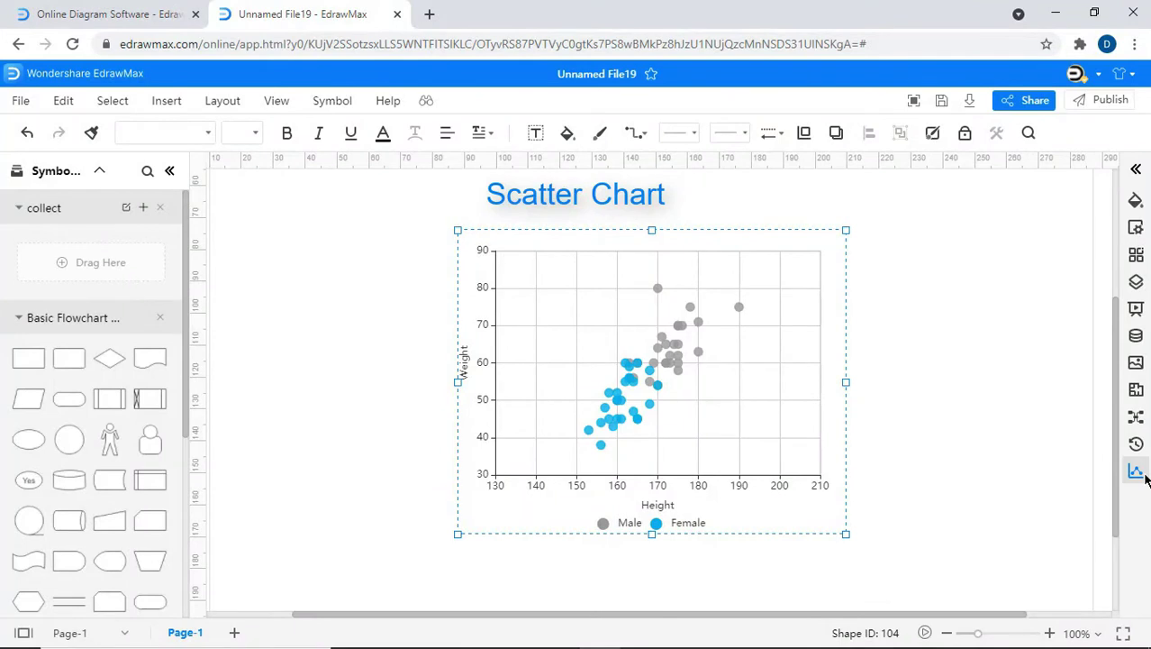
Step: Place the scatter chart's legend at Top Center
click(1144, 474)
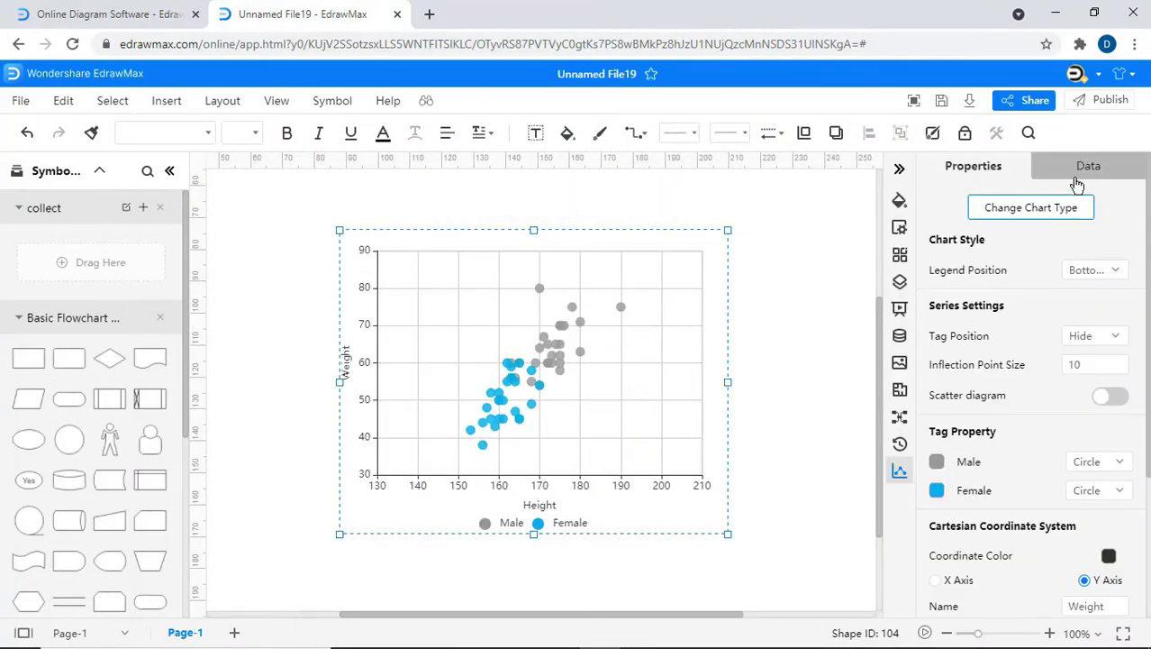
click(1109, 270)
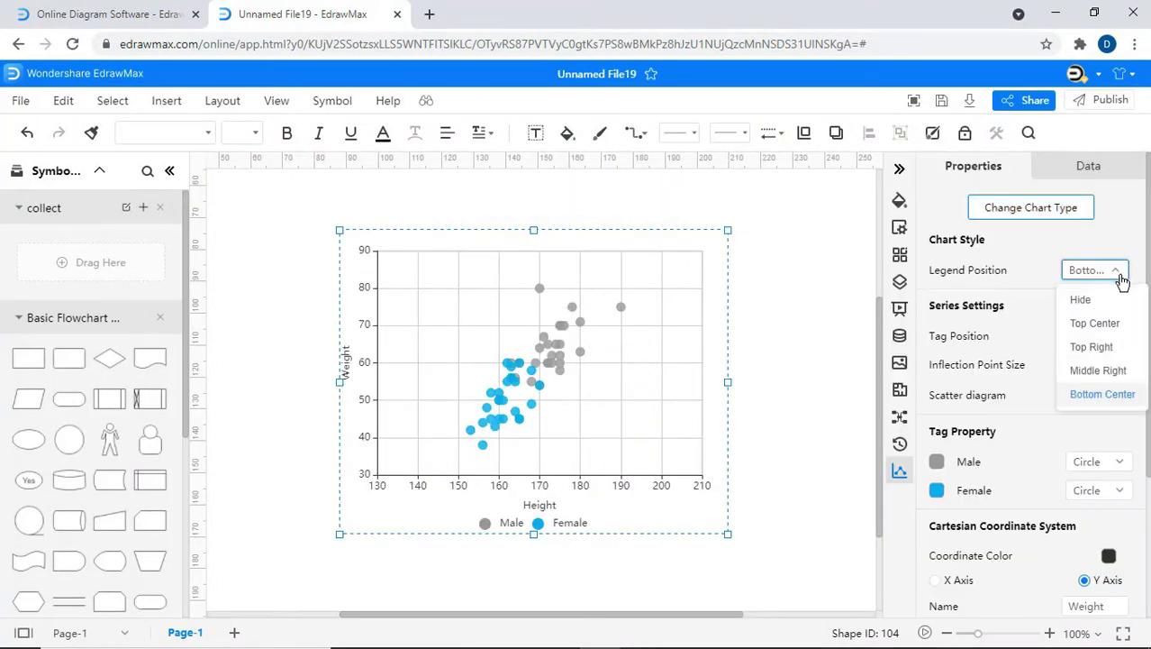
click(1115, 330)
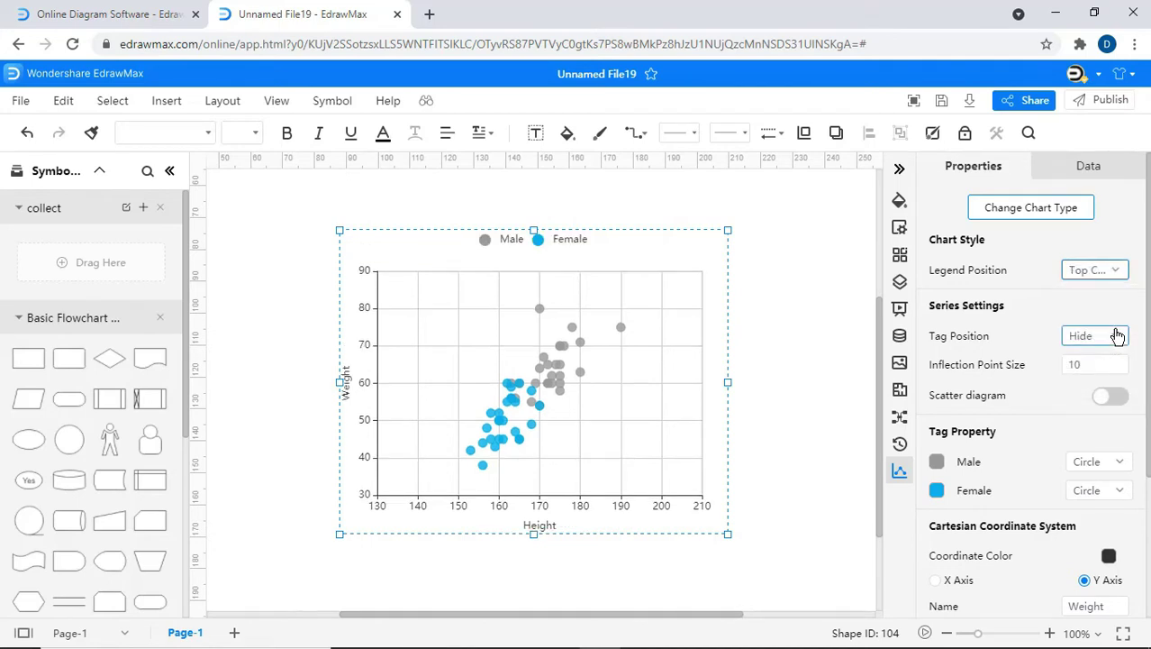
Step: Set the scatter chart's inflection point size to 13 and toggle the Scatter diagram option on and back off
click(1121, 361)
click(1121, 361)
click(1121, 361)
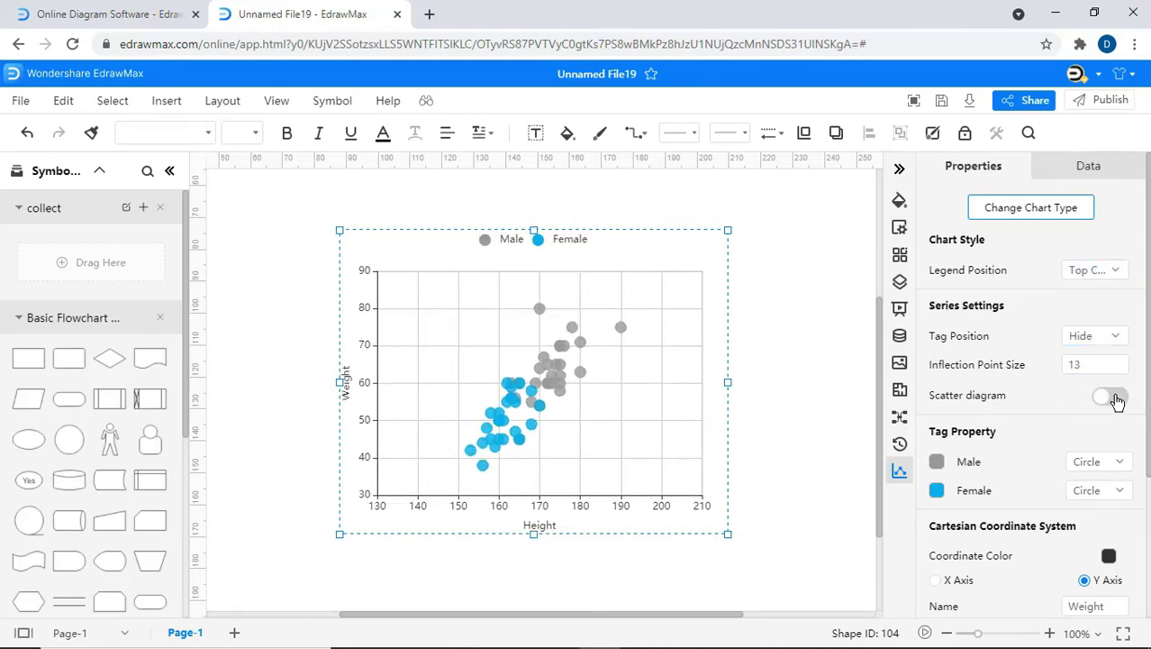
click(1117, 400)
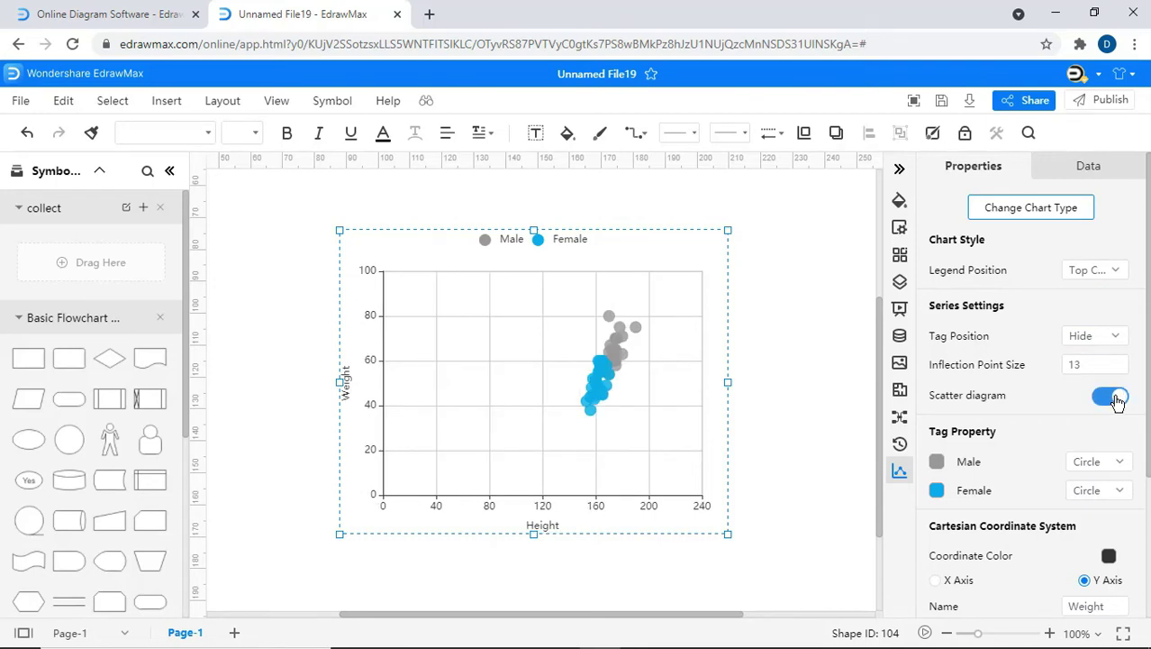
click(1106, 403)
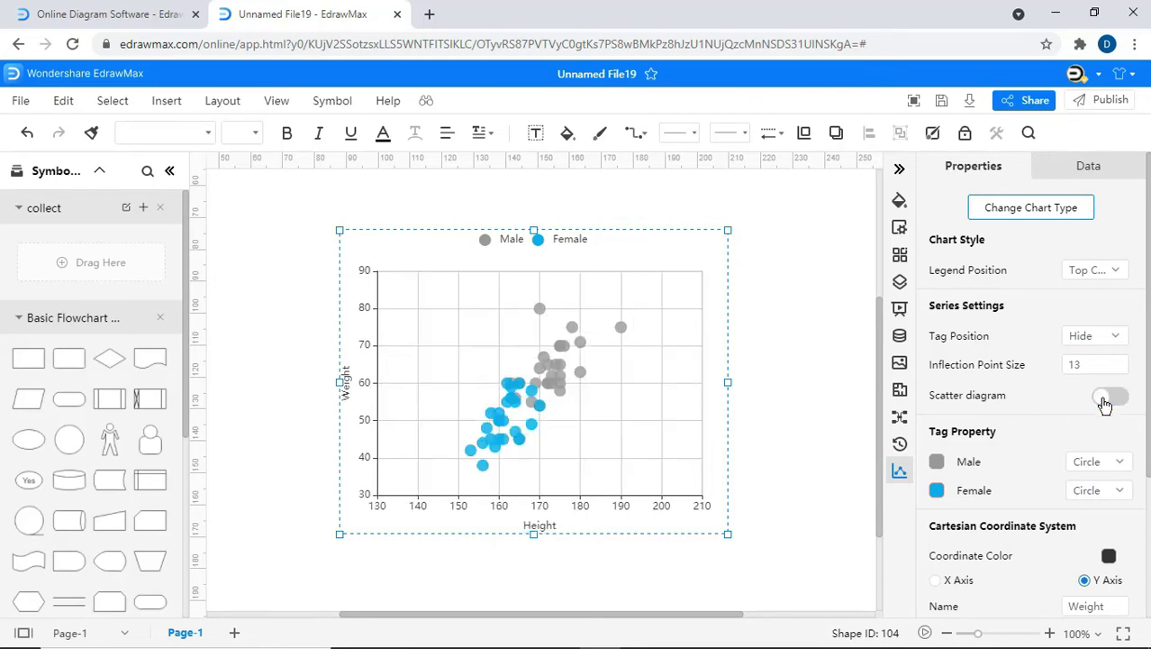
Step: Change the scatter chart's Male markers to Diamond and its Female markers to Triangle
click(1117, 462)
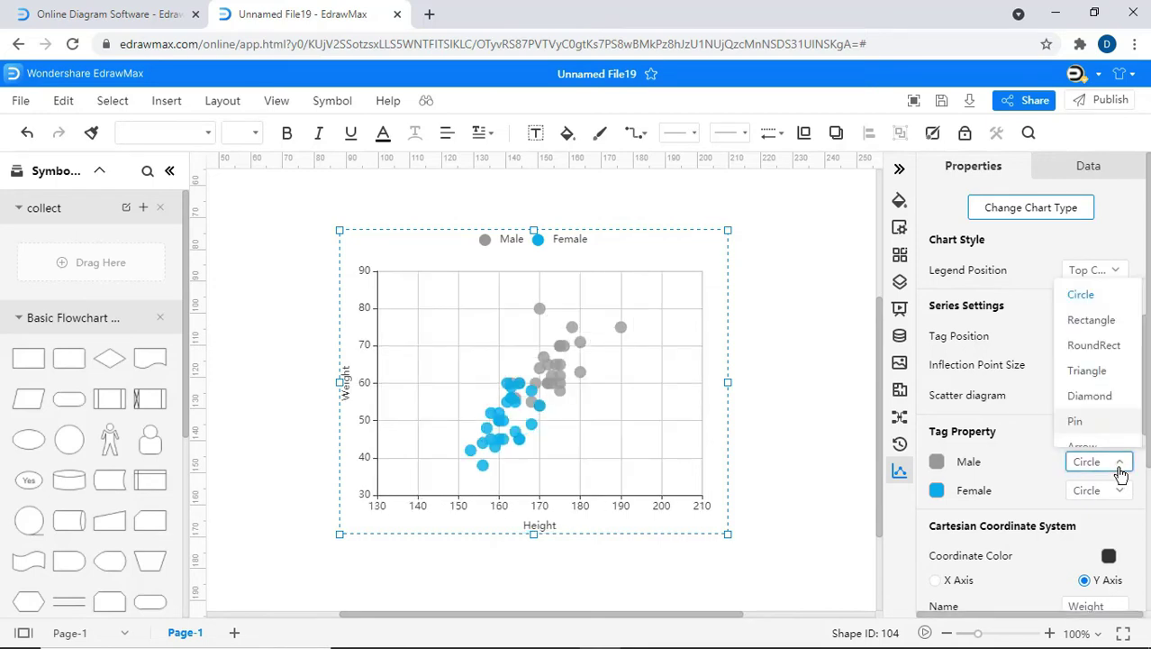
click(1100, 398)
click(1115, 490)
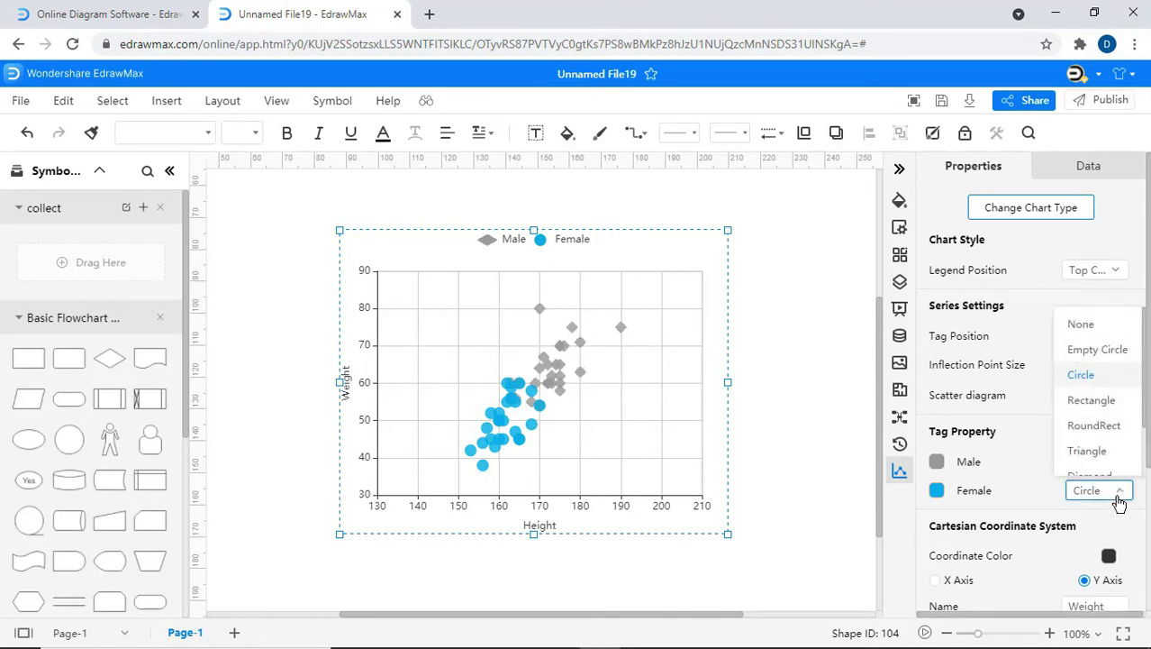
click(1088, 450)
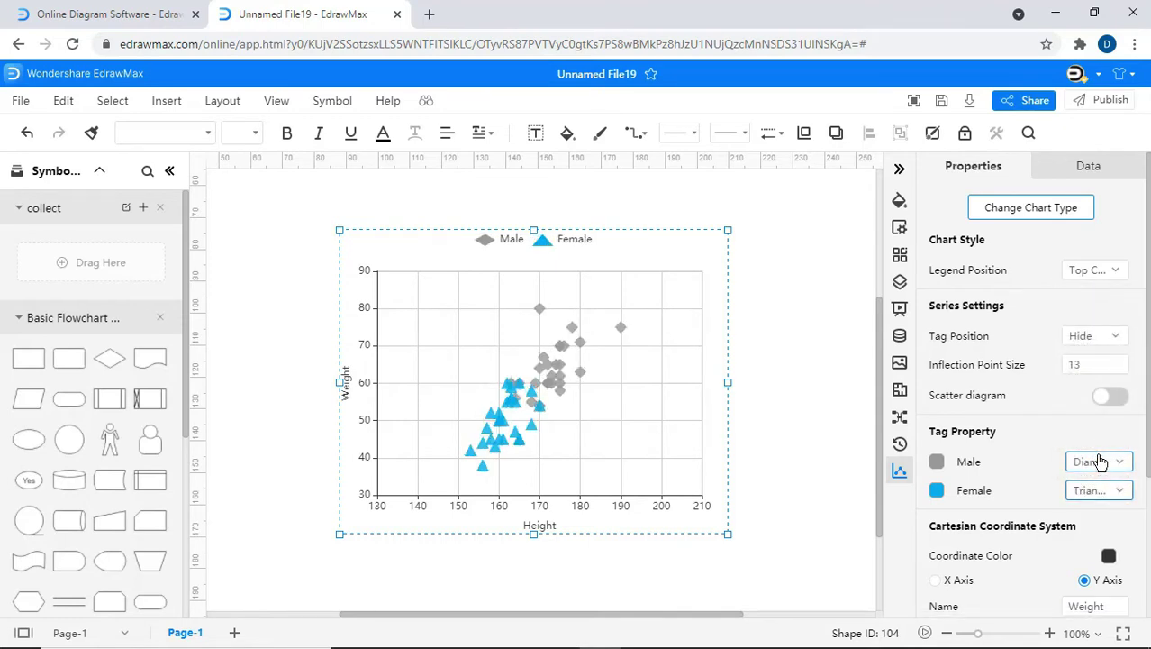
Step: Color the Male markers dark green and the Female markers light green
click(935, 463)
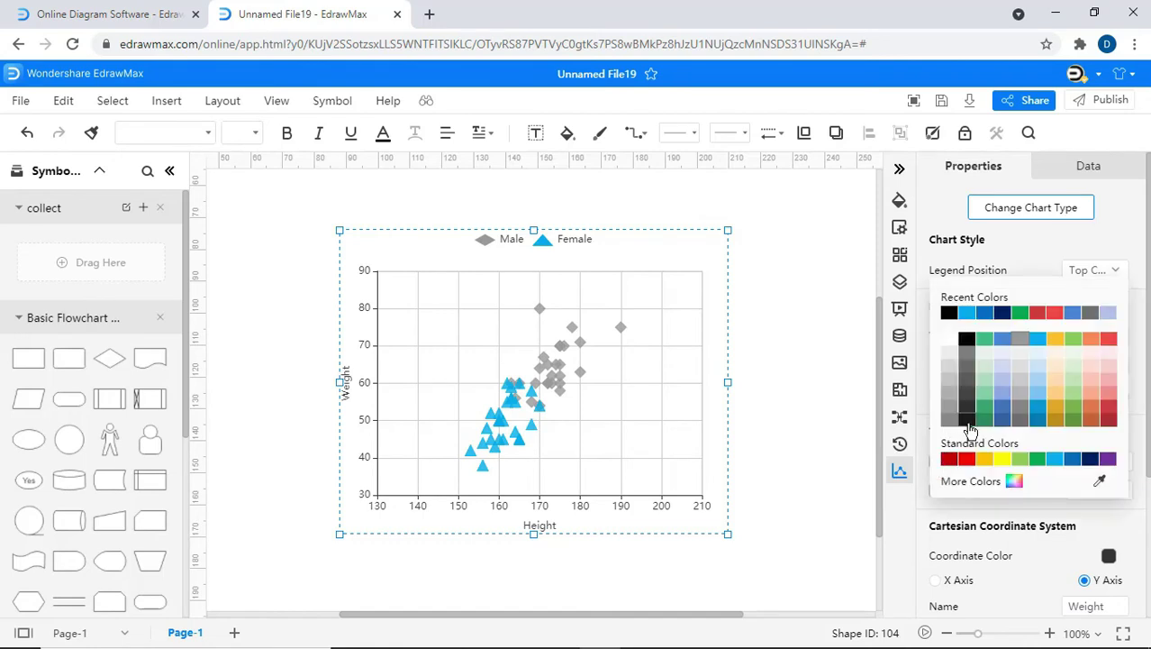
click(982, 430)
click(937, 490)
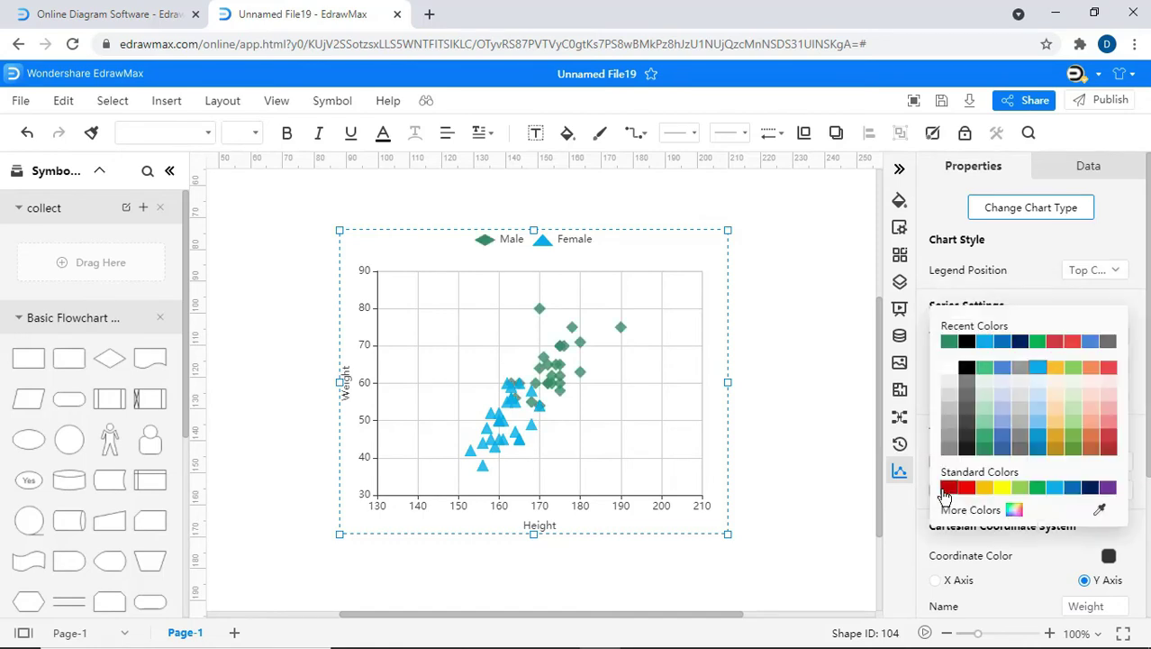
click(1014, 491)
Step: Color the scatter chart's coordinate system blue and set the X axis name position to Axis Tail
scroll(1012, 494, down, 3)
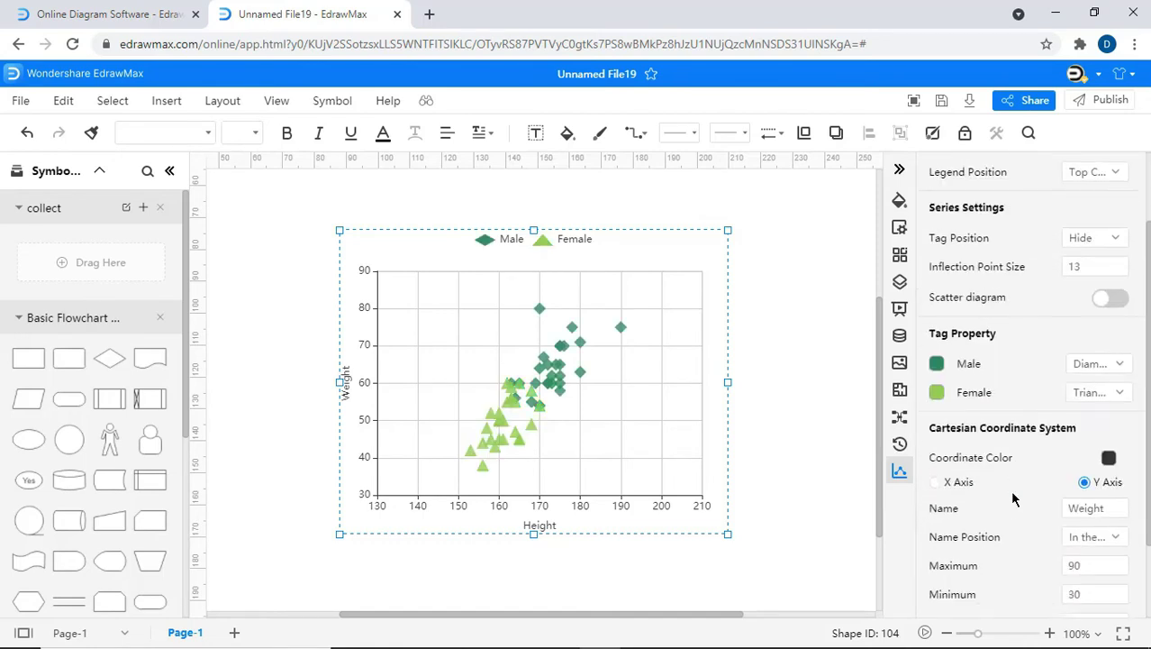
click(936, 412)
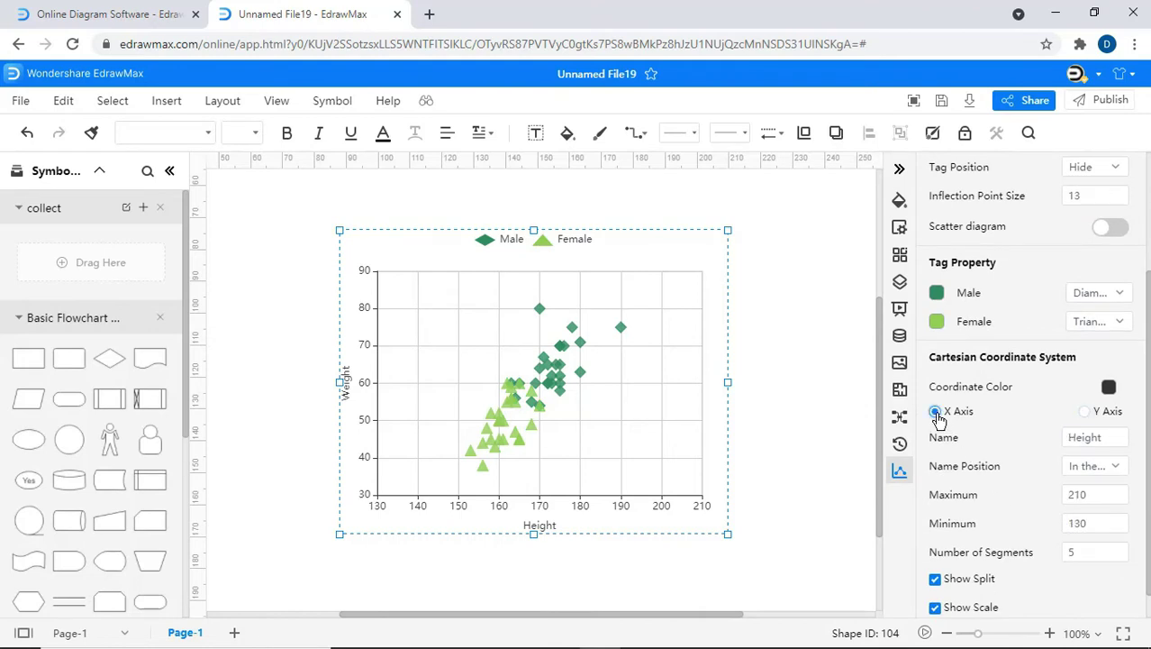
click(1109, 388)
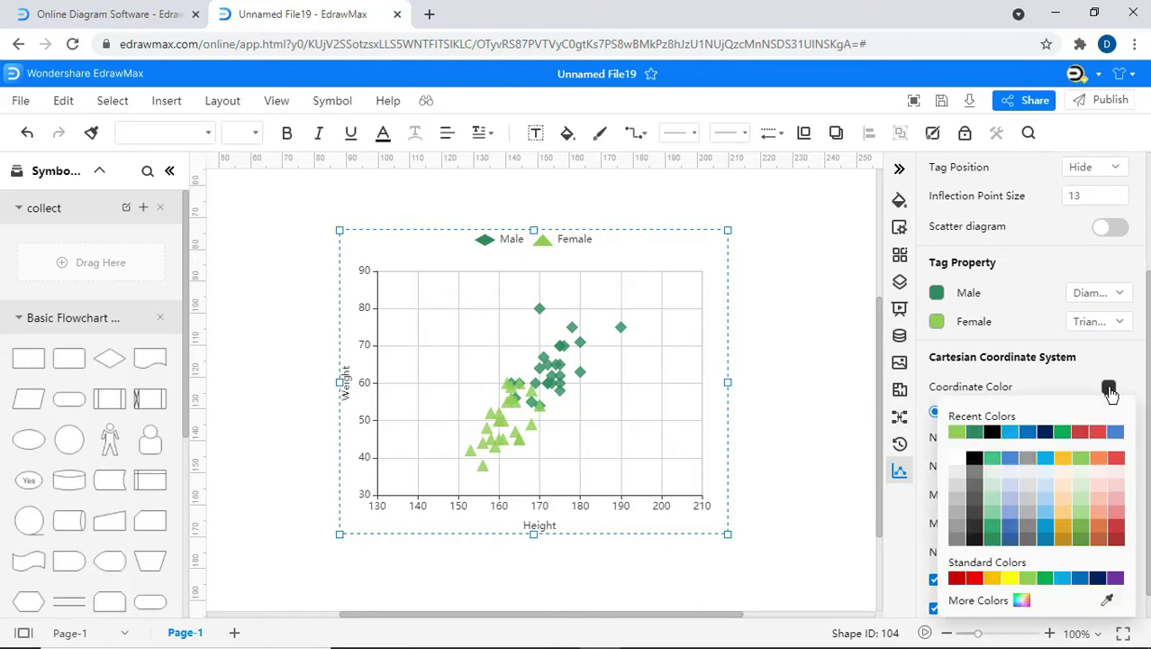
click(1116, 433)
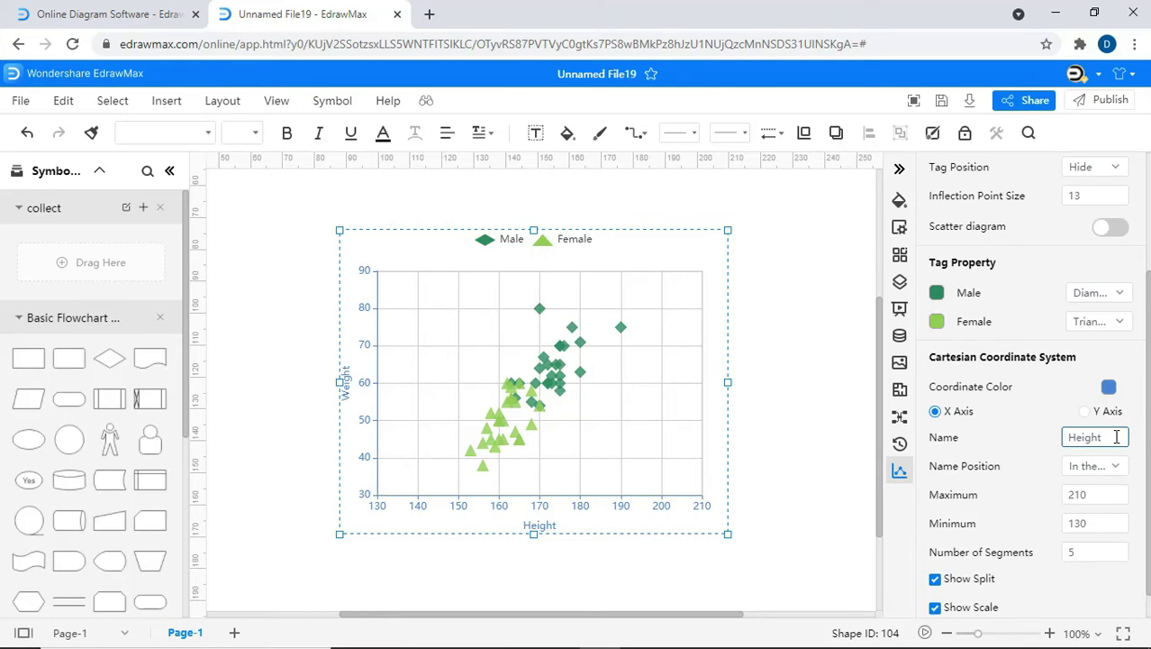
click(1094, 466)
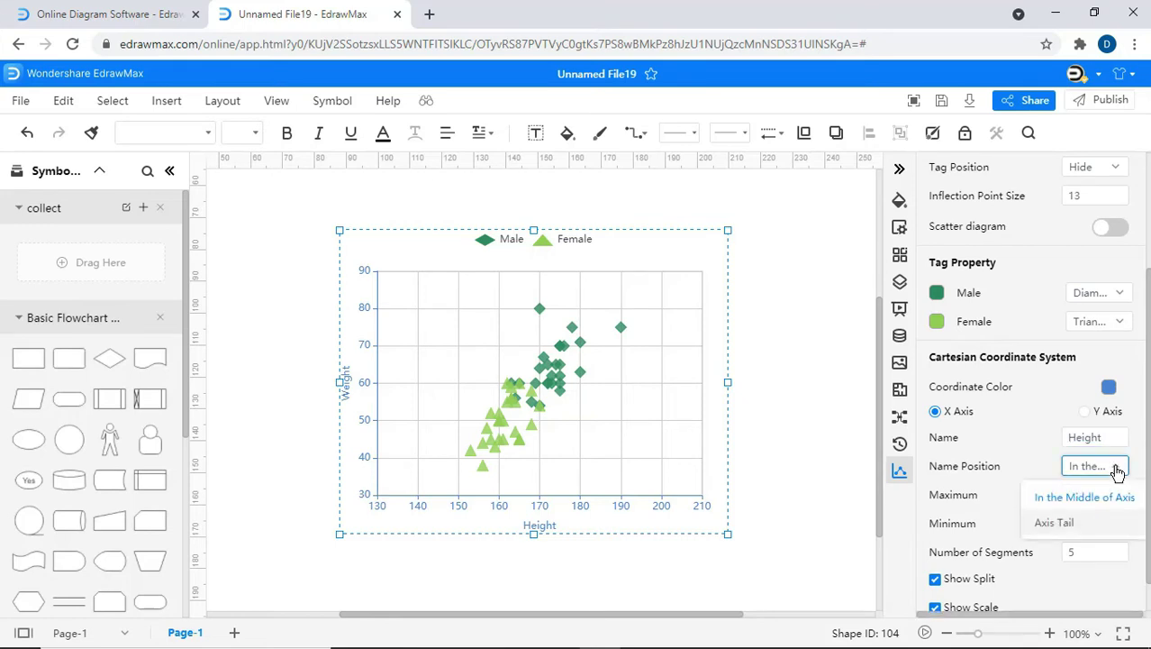
click(1054, 524)
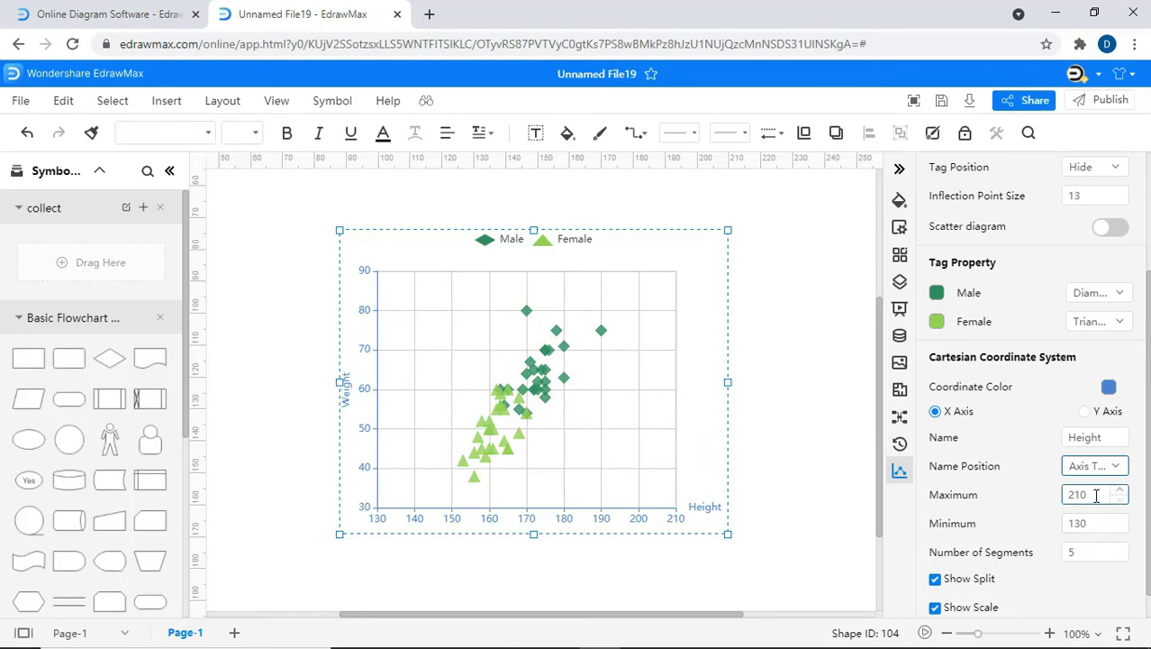
Step: Set the scatter chart's X axis minimum to 100 and its number of segments to 8
drag(1095, 528, 1060, 528)
text(1)
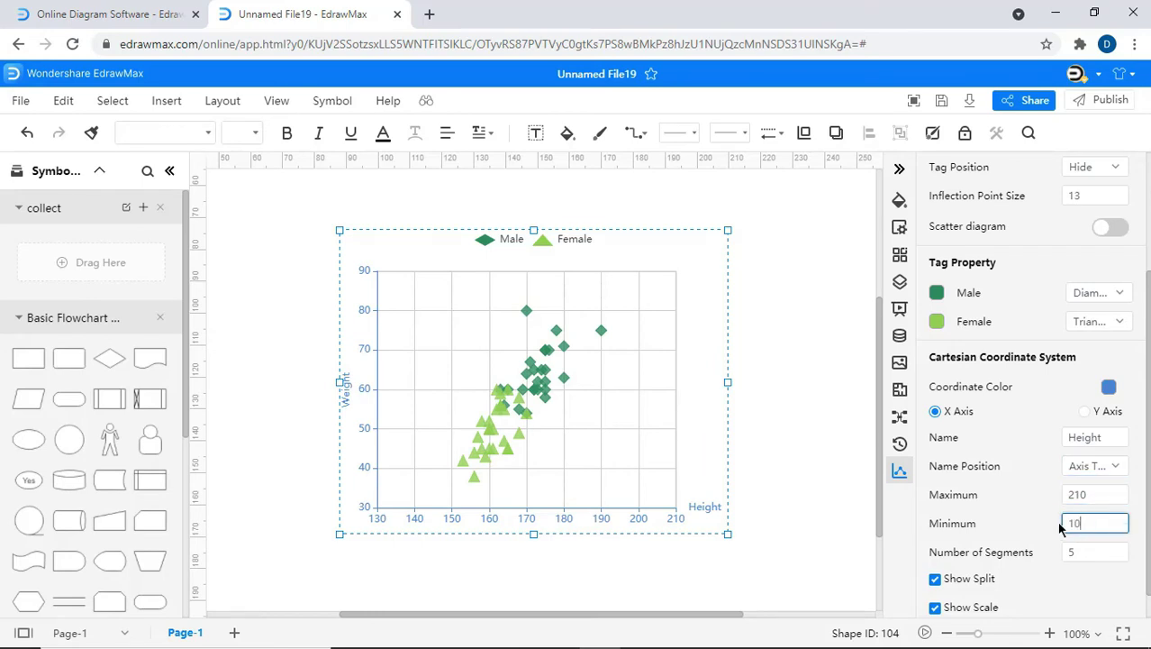
key(Return)
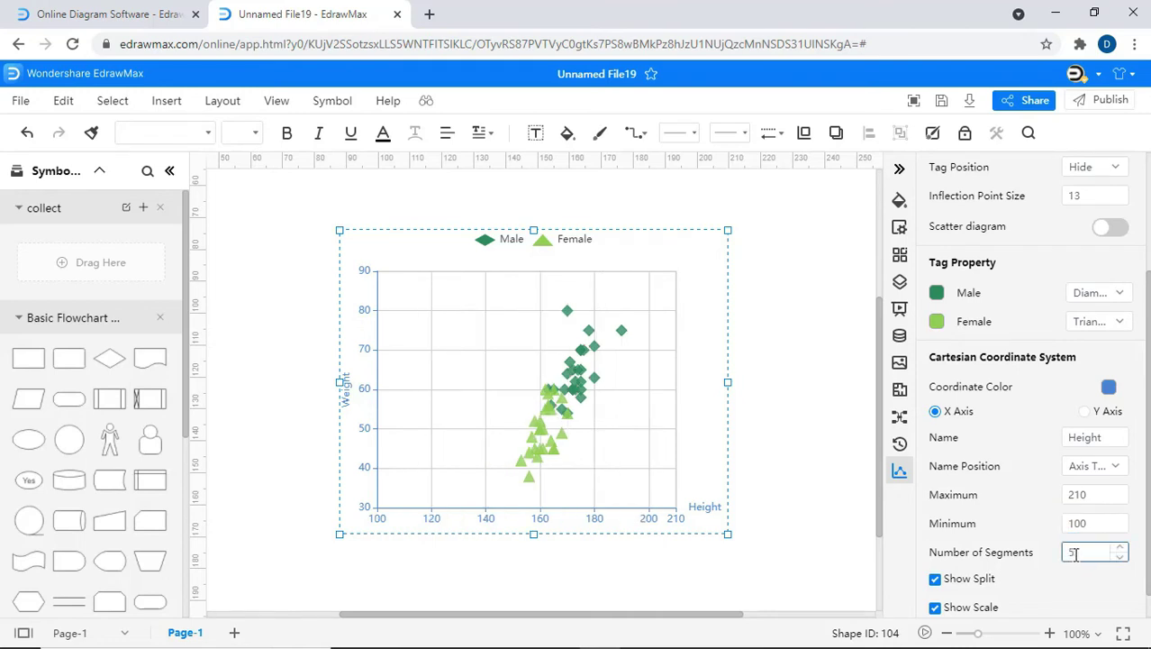
click(1121, 550)
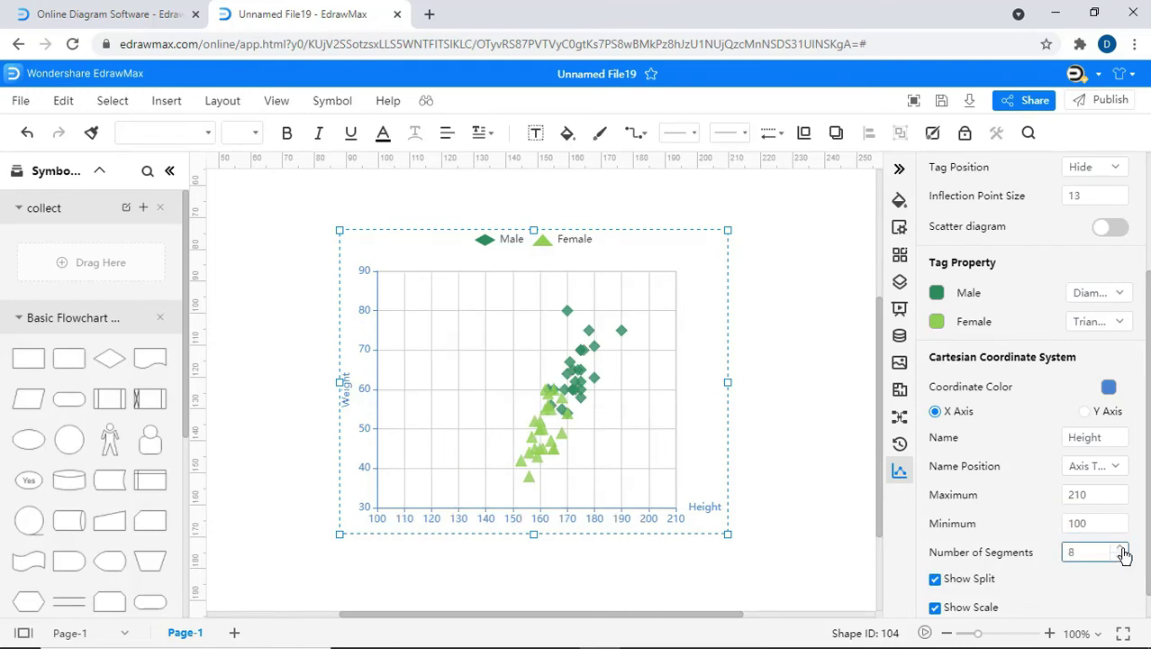
Step: Toggle the scatter chart's X axis split lines off and on, and switch off its scale marks
scroll(1124, 554, down, 1)
click(935, 549)
click(935, 548)
click(937, 576)
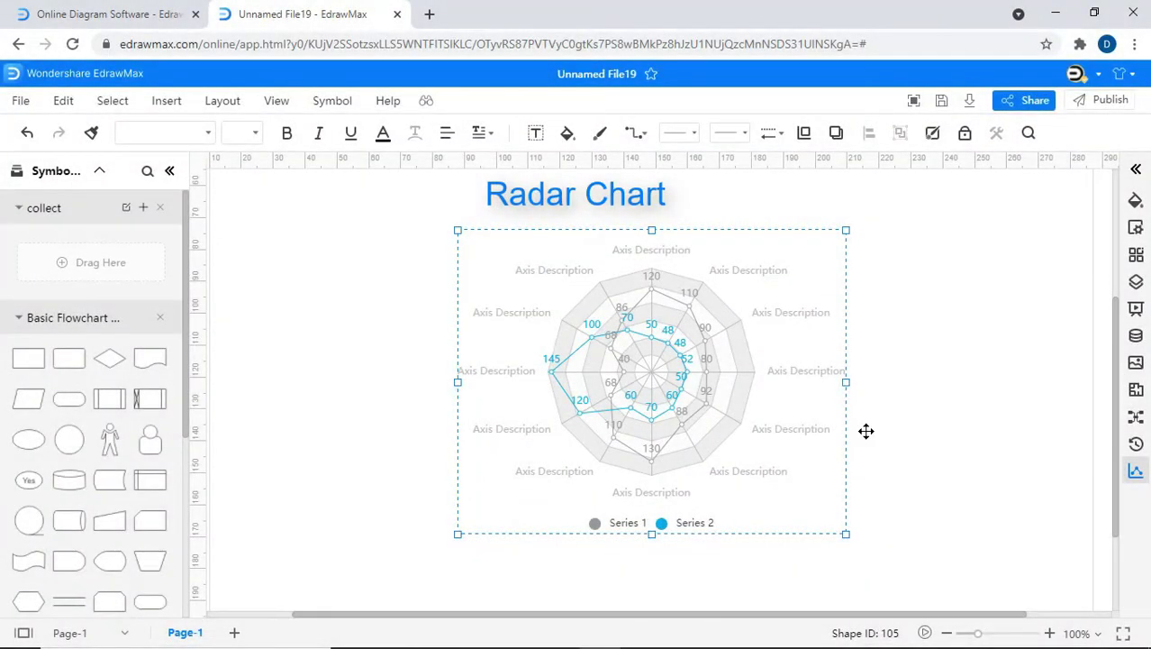
Step: Set the radar chart's tag position first to Hide and finally to Inside, and its inflection point size to 3
click(1136, 470)
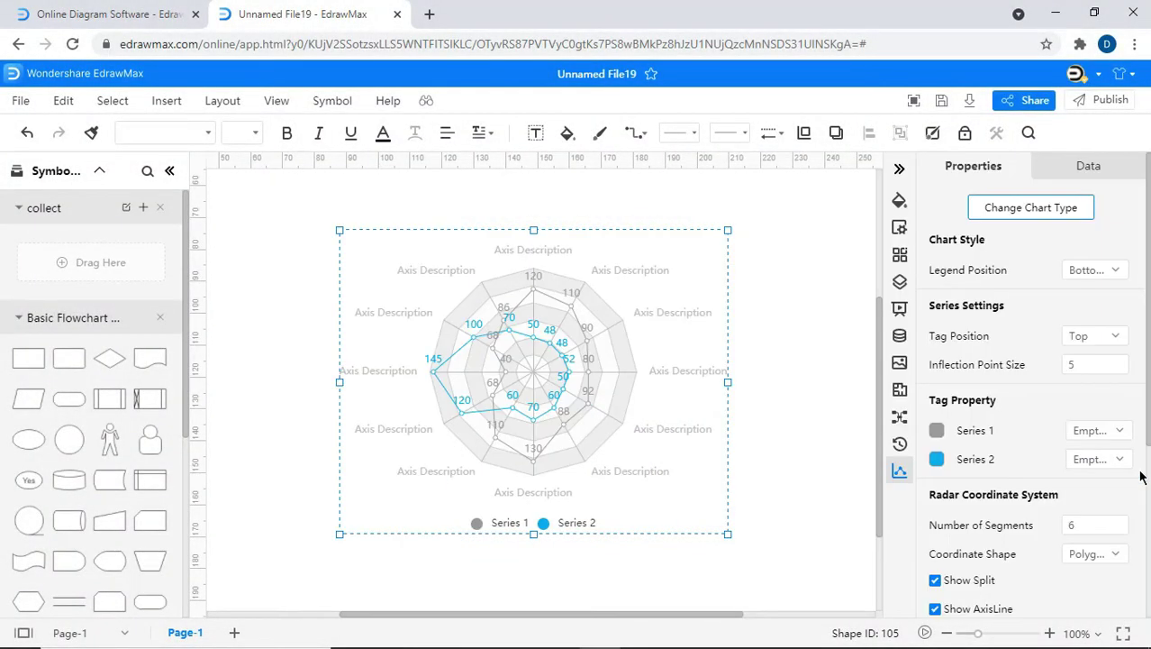
click(1117, 271)
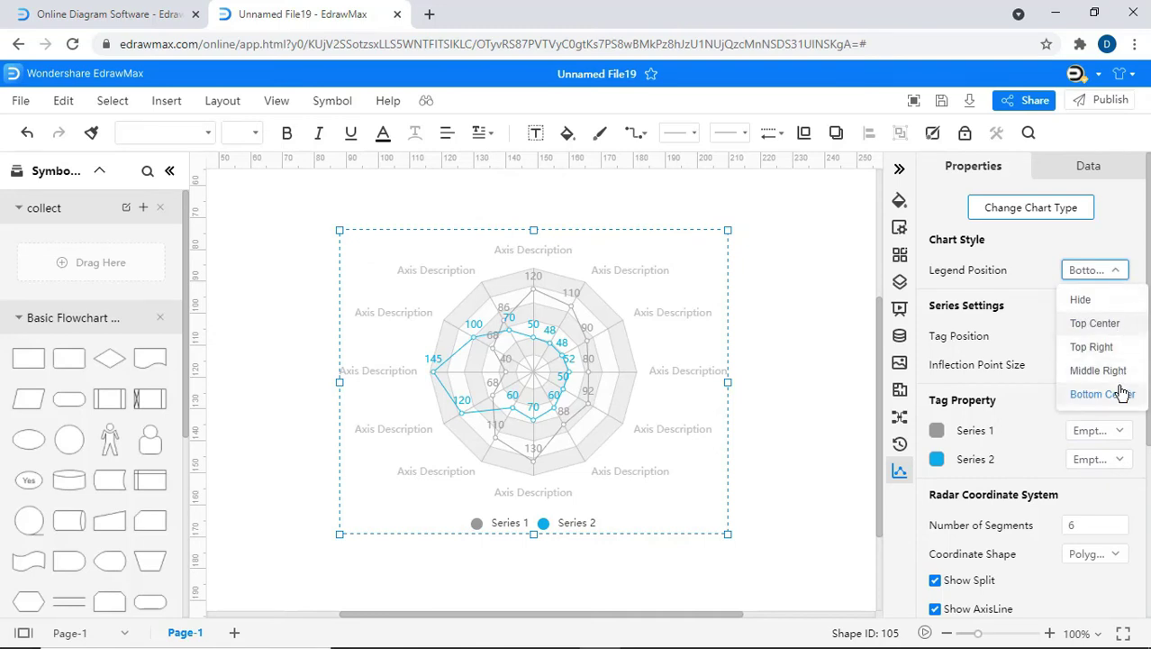
click(1140, 279)
click(1123, 349)
click(1096, 367)
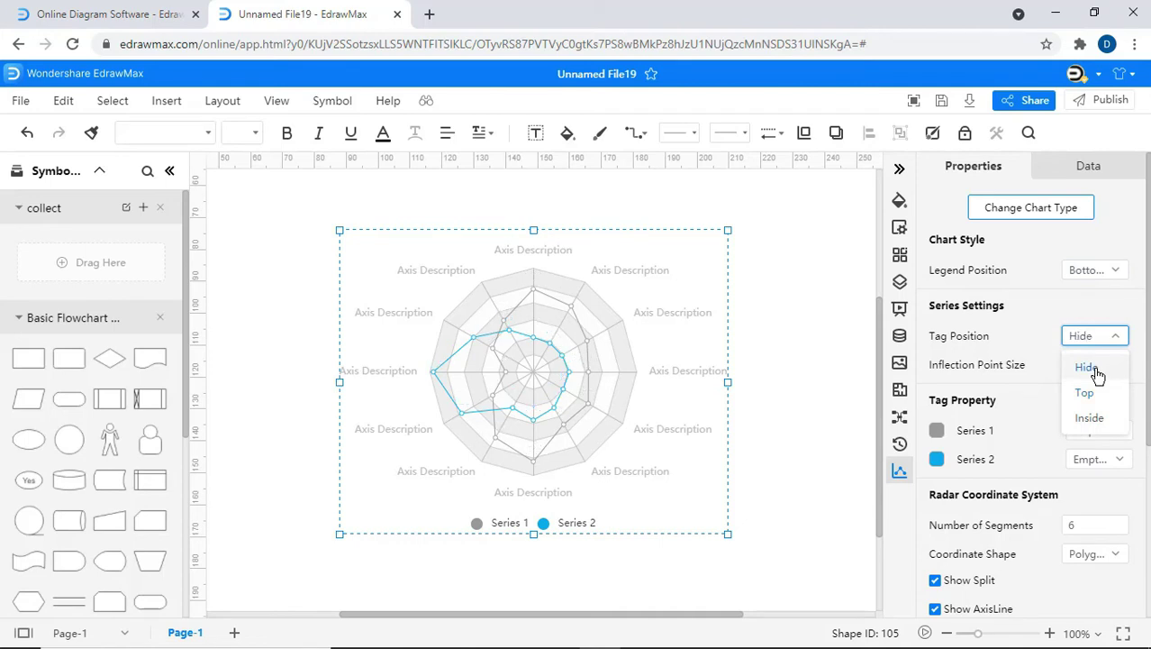
click(1110, 338)
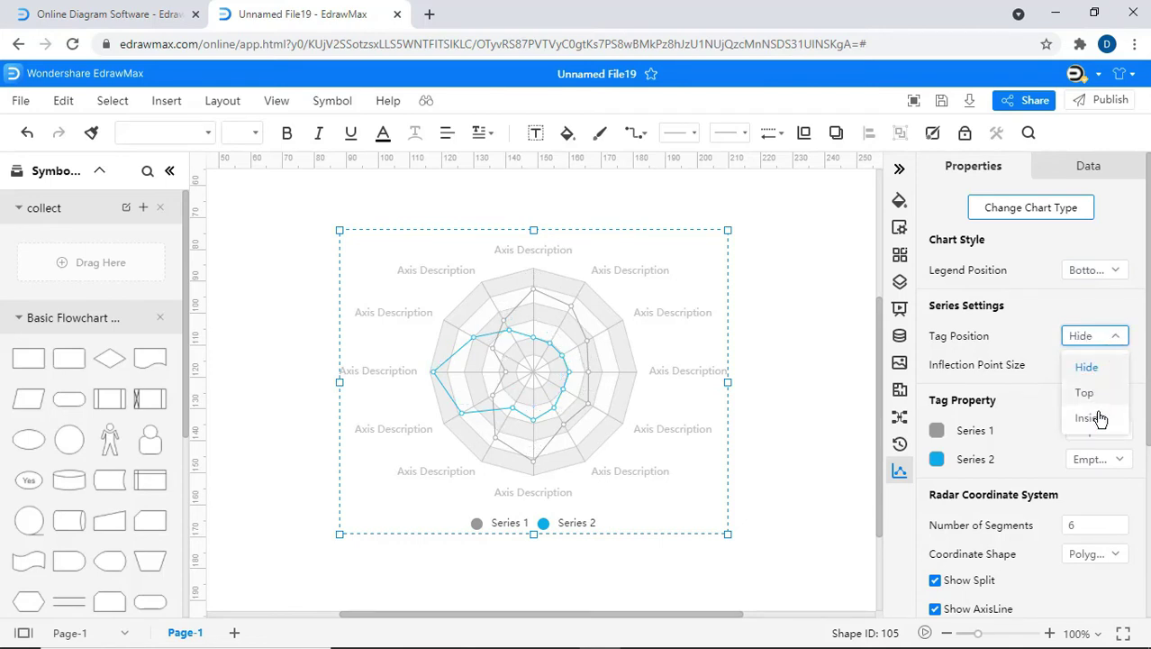
click(1099, 415)
click(1120, 370)
click(1120, 370)
Step: Set the radar chart's markers to Rectangle for Series 1 and Triangle for Series 2
click(1117, 432)
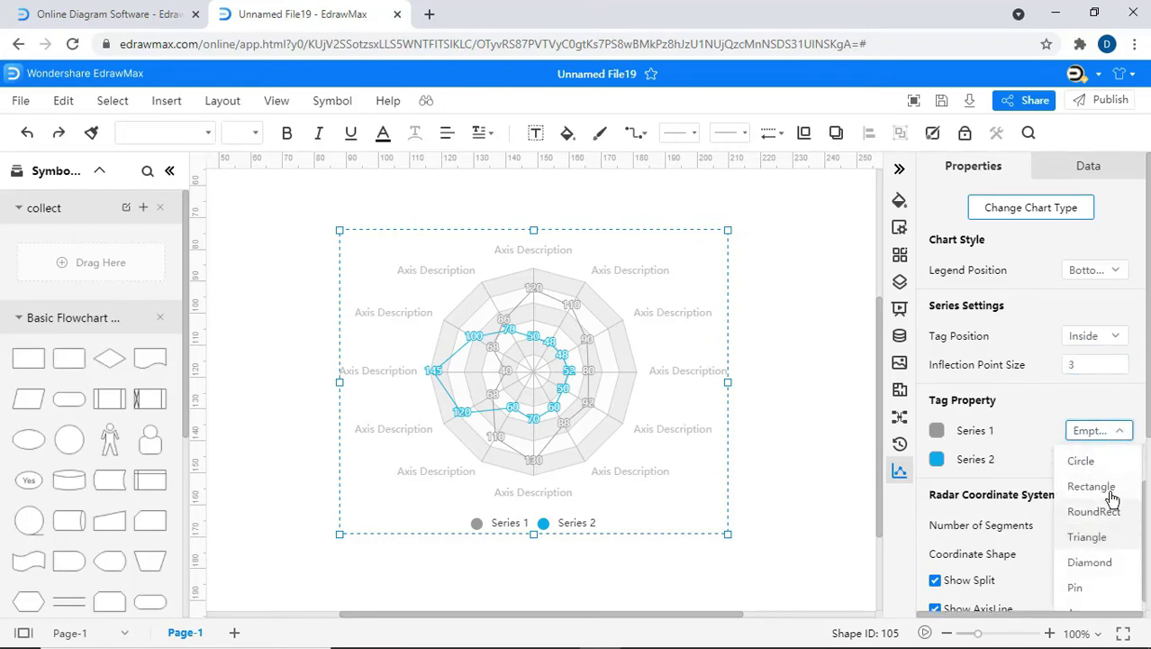
click(1107, 487)
click(1111, 461)
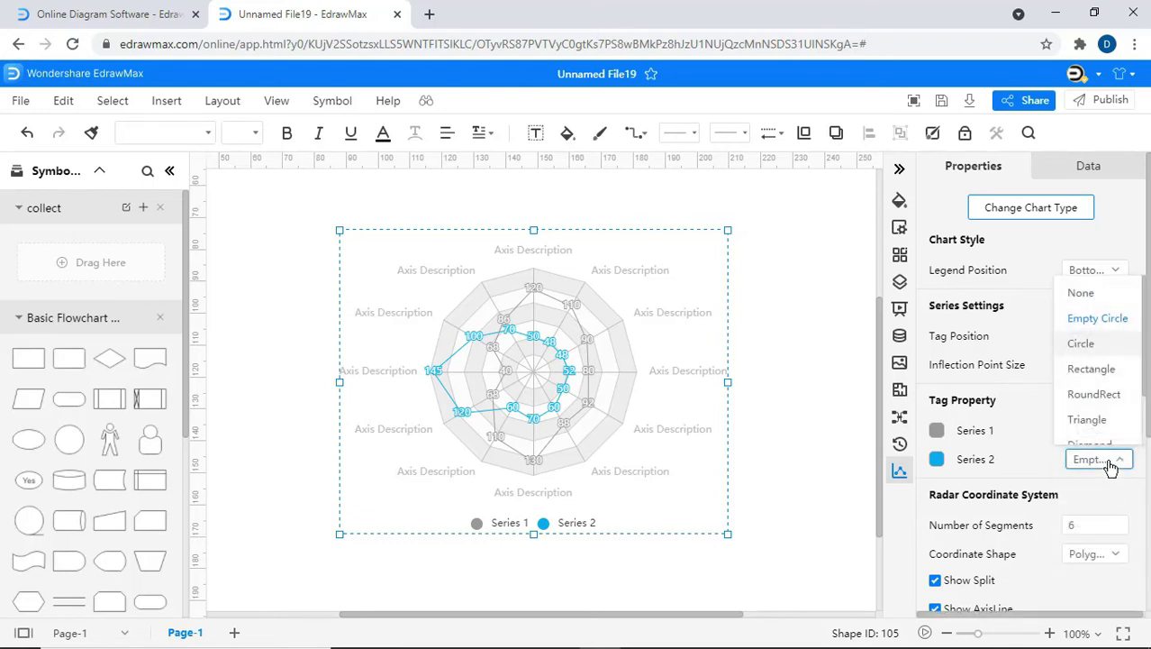
click(1094, 420)
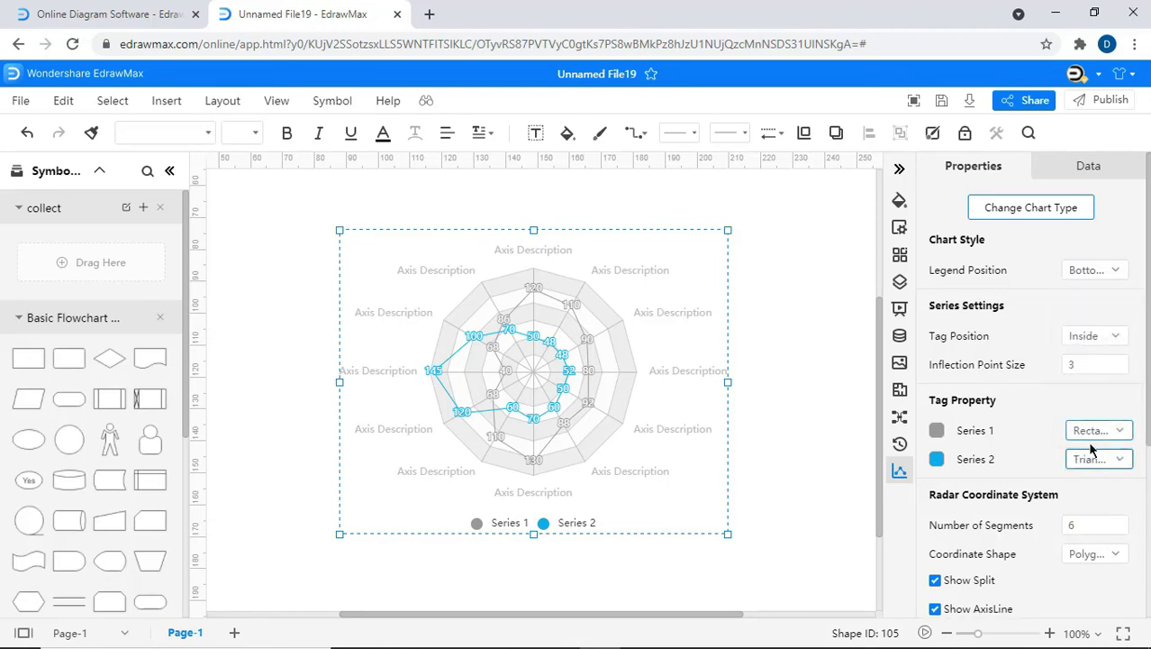
Step: Set the radar coordinate system's number of segments to 7 and its coordinate shape to Circular
scroll(1108, 423, down, 2)
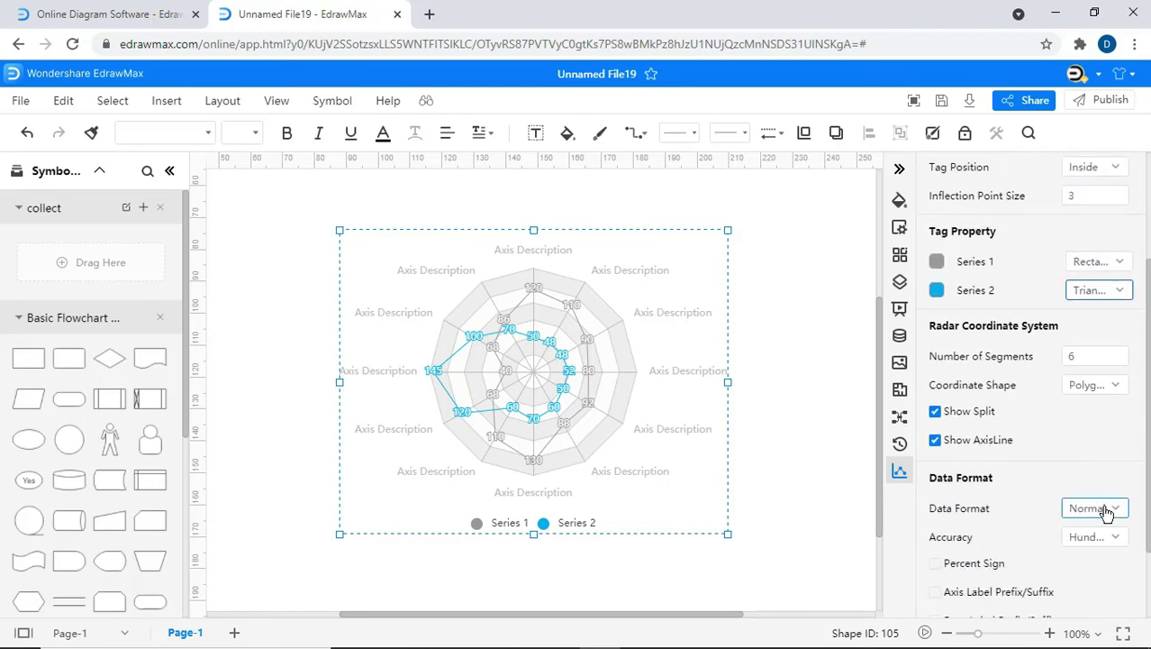
click(1122, 352)
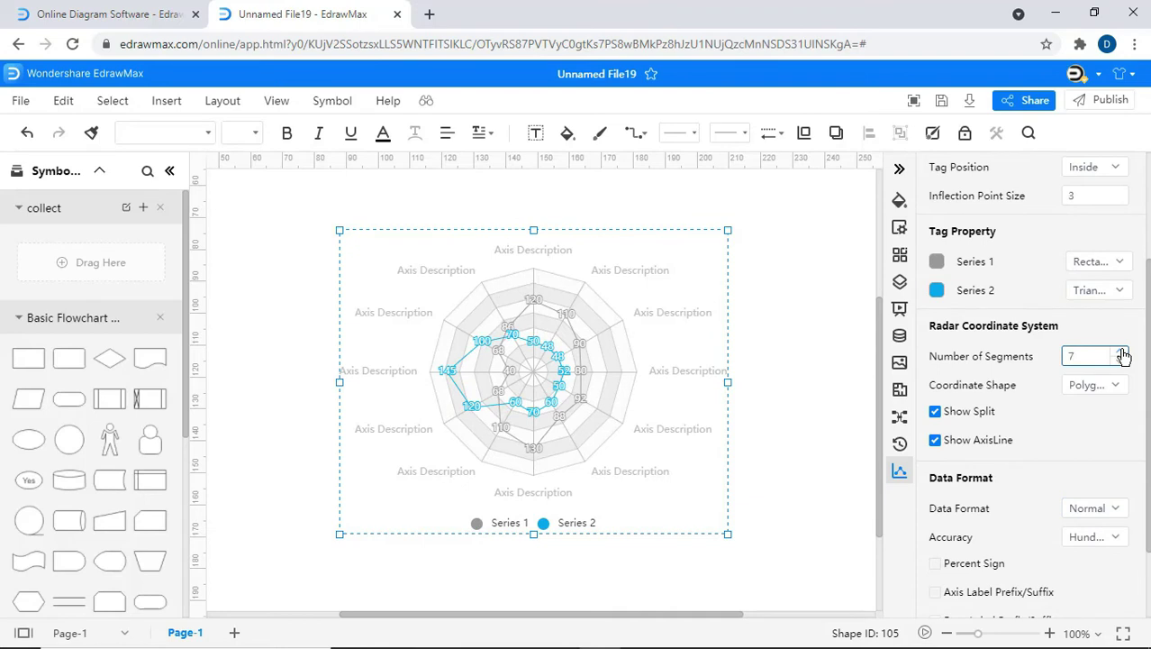
click(1115, 384)
click(1106, 443)
Step: Toggle the radar chart's split lines and axis lines off and back on
click(936, 412)
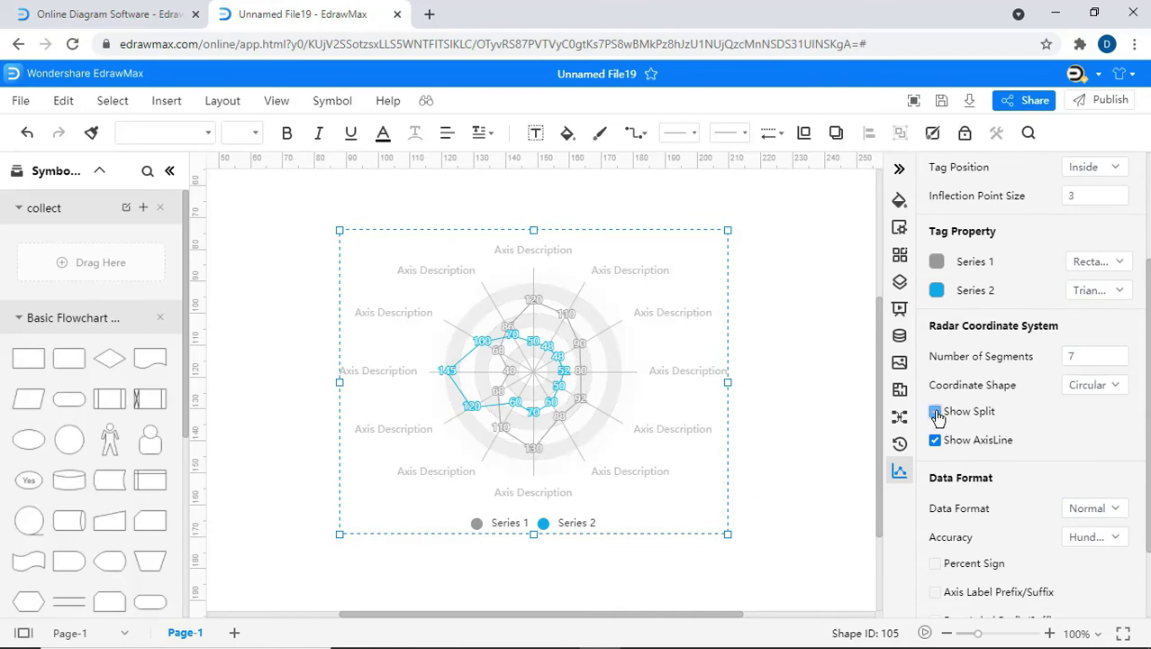
click(936, 412)
click(936, 440)
click(935, 440)
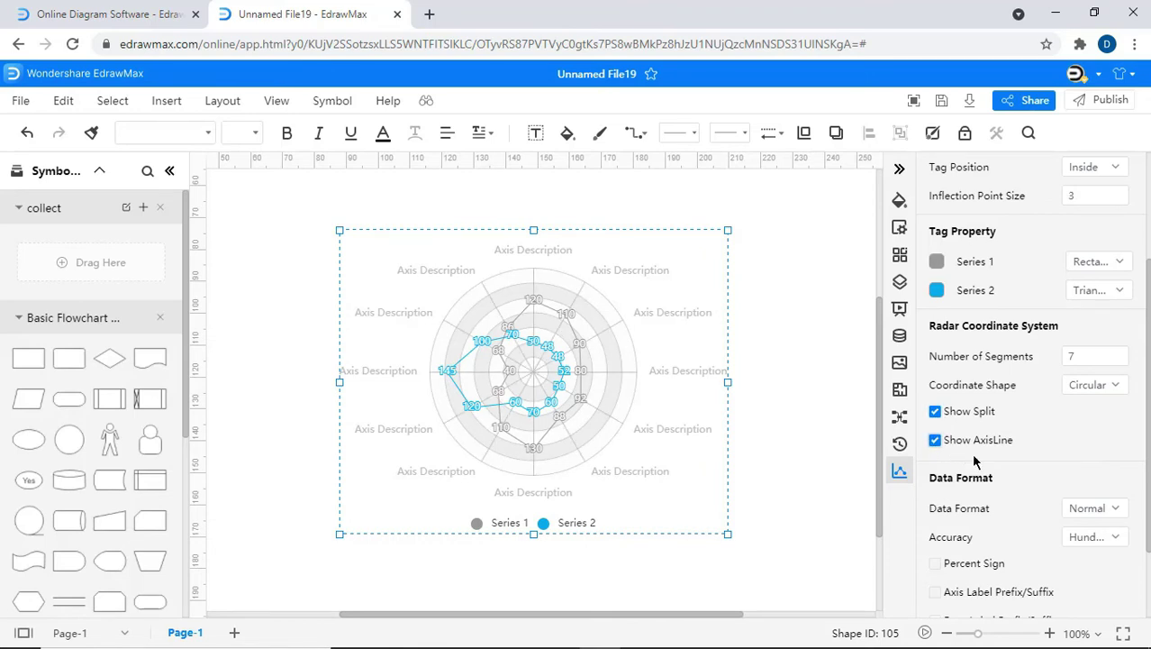
Step: Set the radar chart's data format to Delimiter with an accuracy of Tenths
scroll(1110, 491, down, 3)
click(1116, 410)
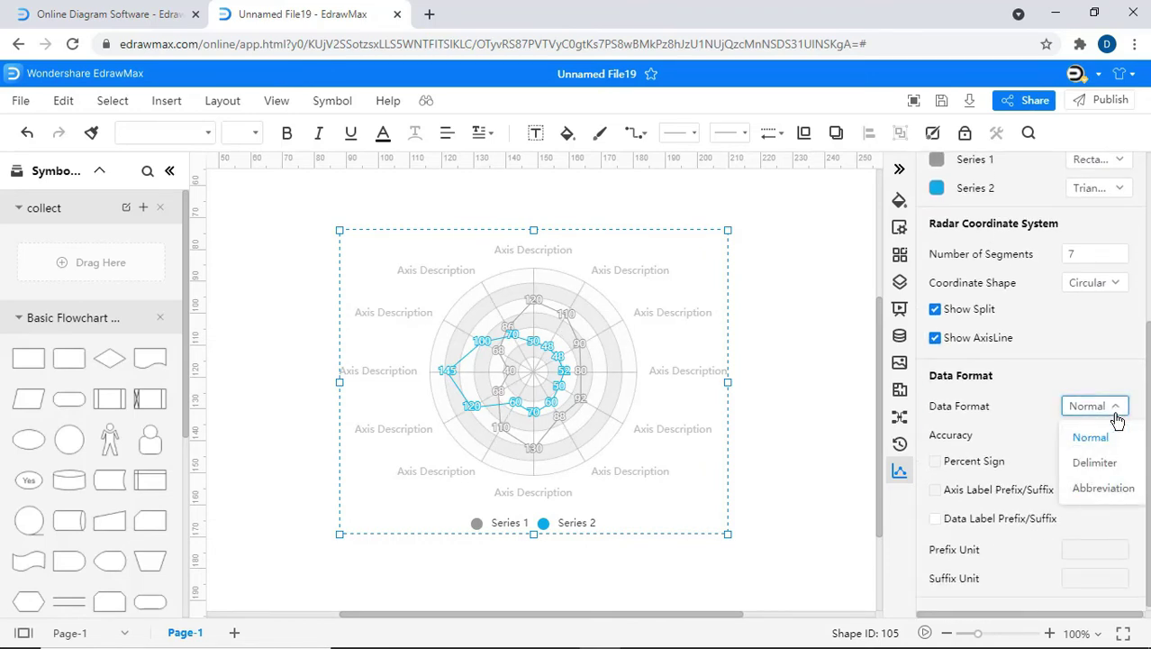
click(1109, 464)
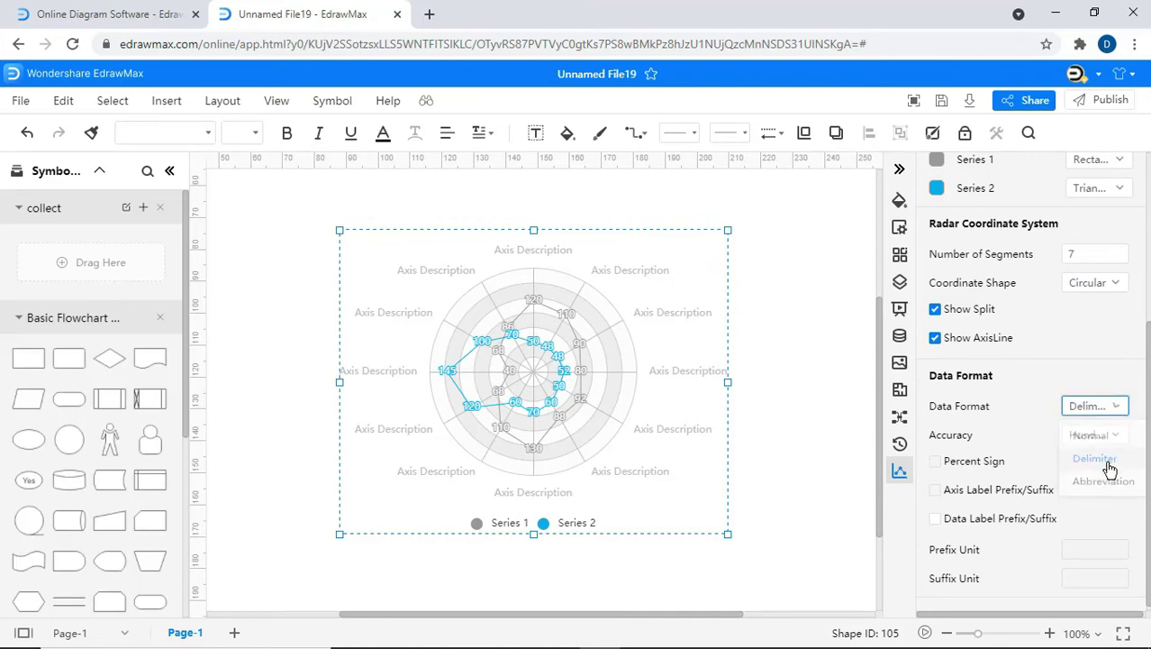
click(1100, 436)
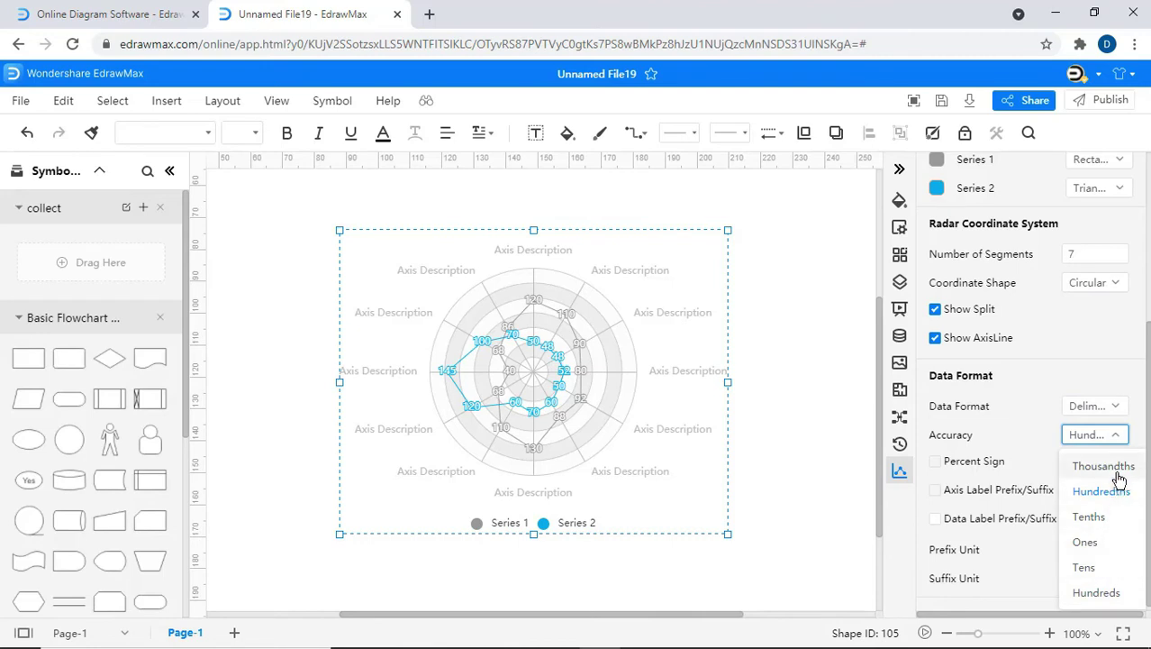
click(1092, 517)
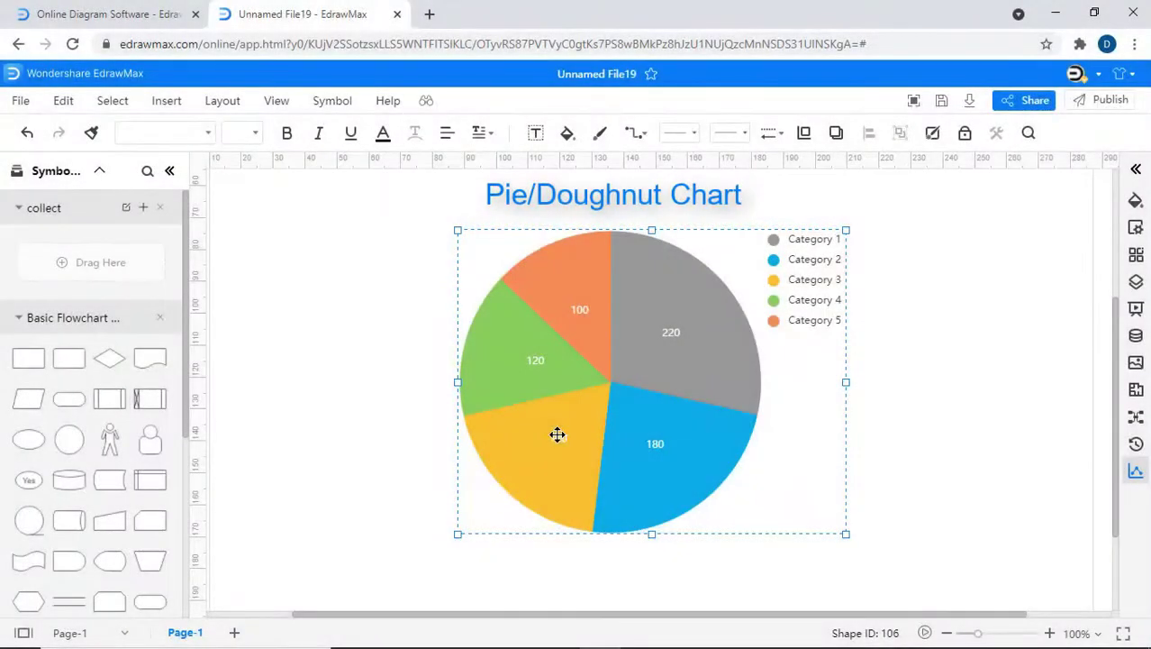
Step: Move the pie chart's legend to Bottom Center and set its tag position to Outside
click(1135, 471)
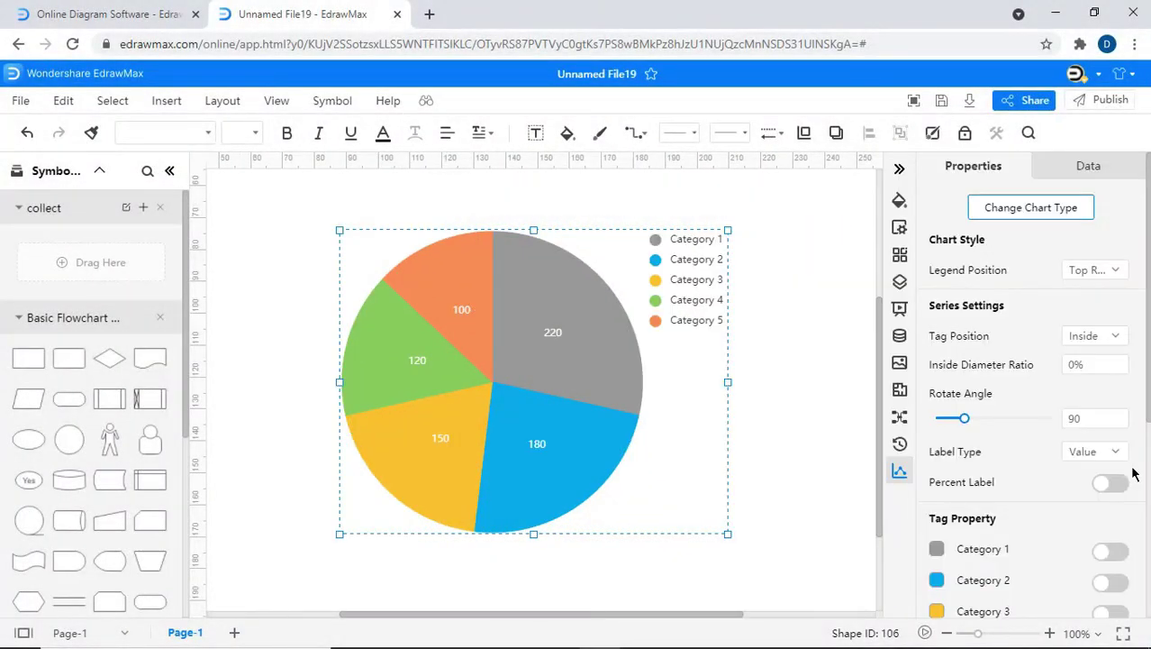
click(1114, 270)
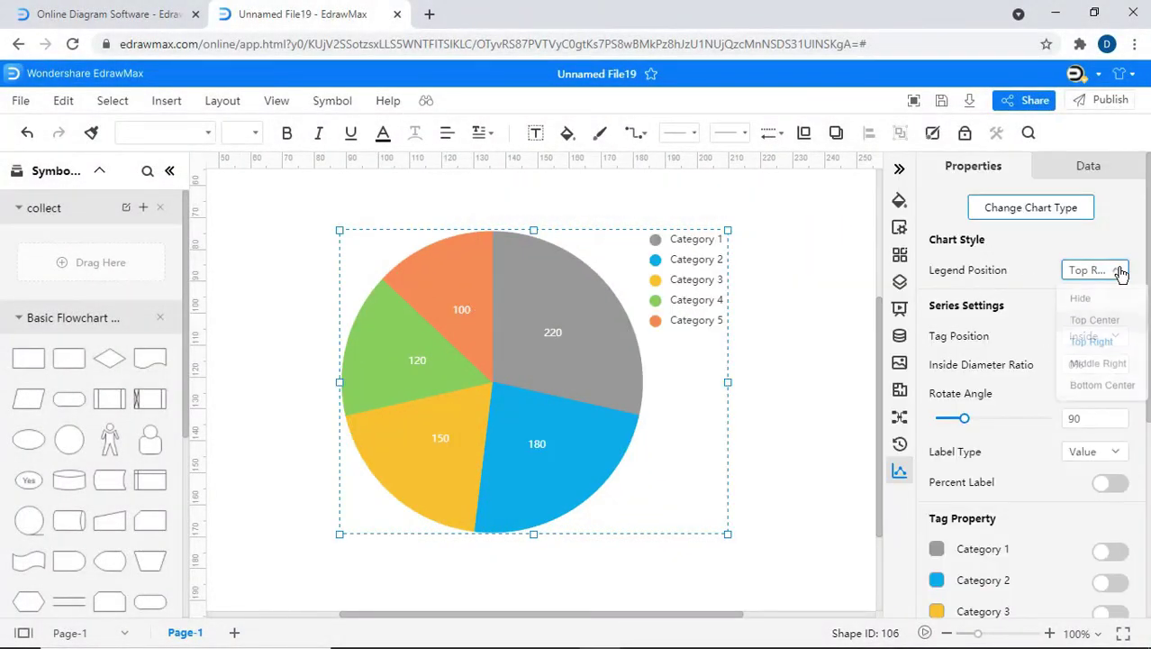
click(1101, 394)
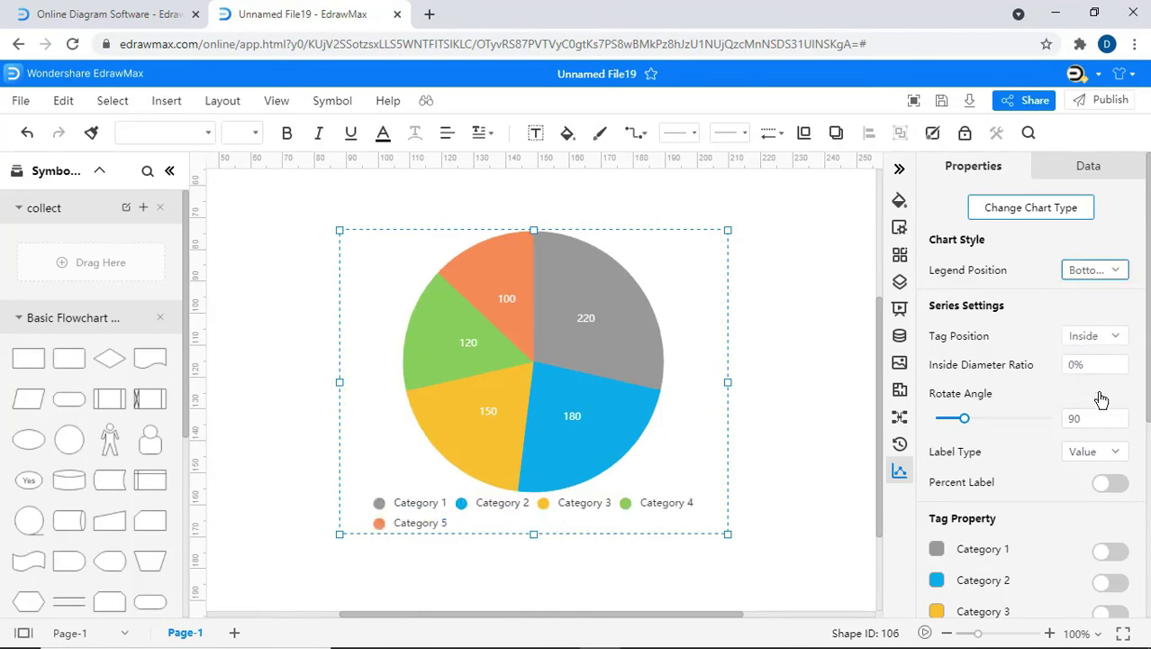
click(1117, 336)
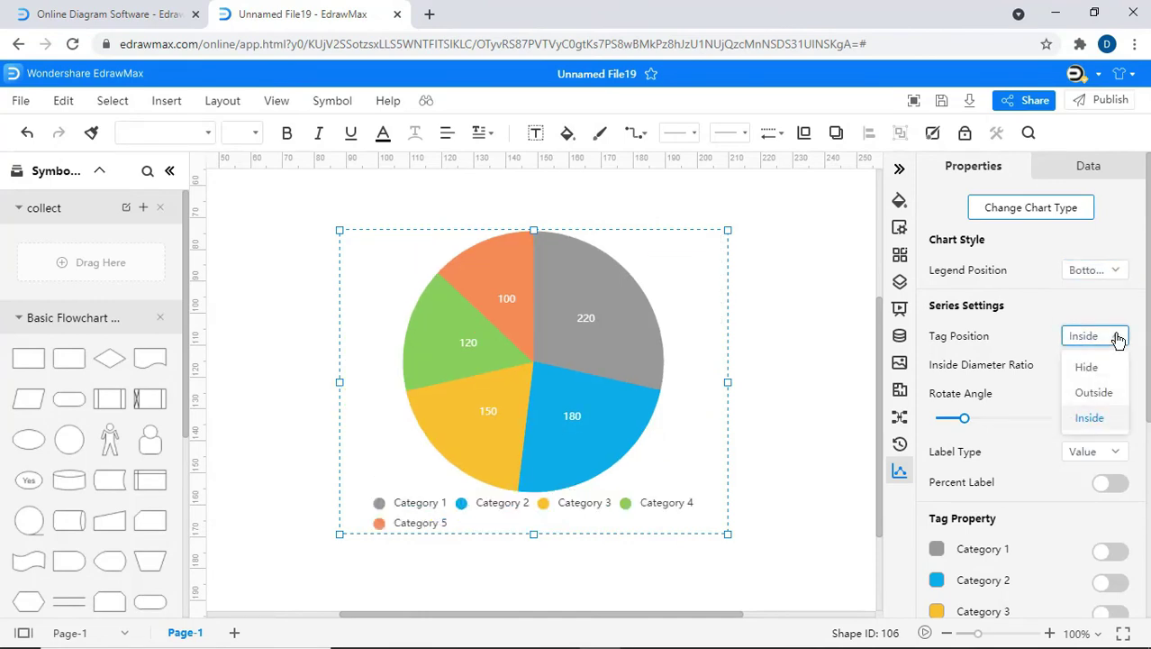
click(1106, 394)
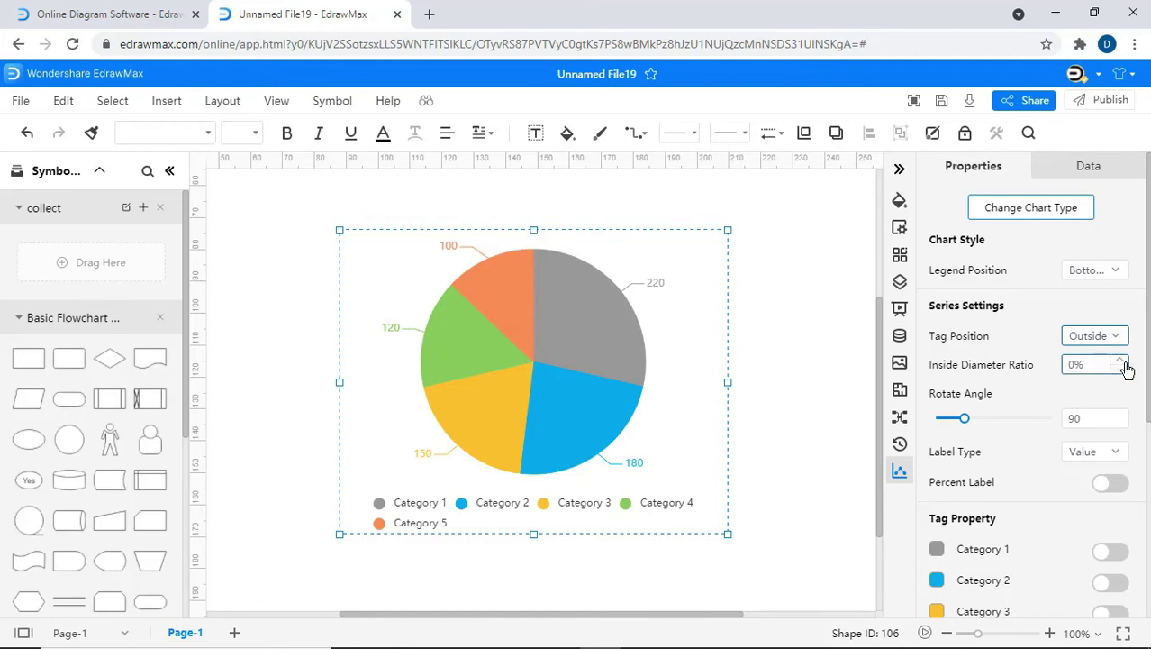
Step: Turn the pie into a doughnut with a 50% inside diameter ratio and rotate it to an angle of 147
drag(1086, 364, 1064, 364)
text(50)
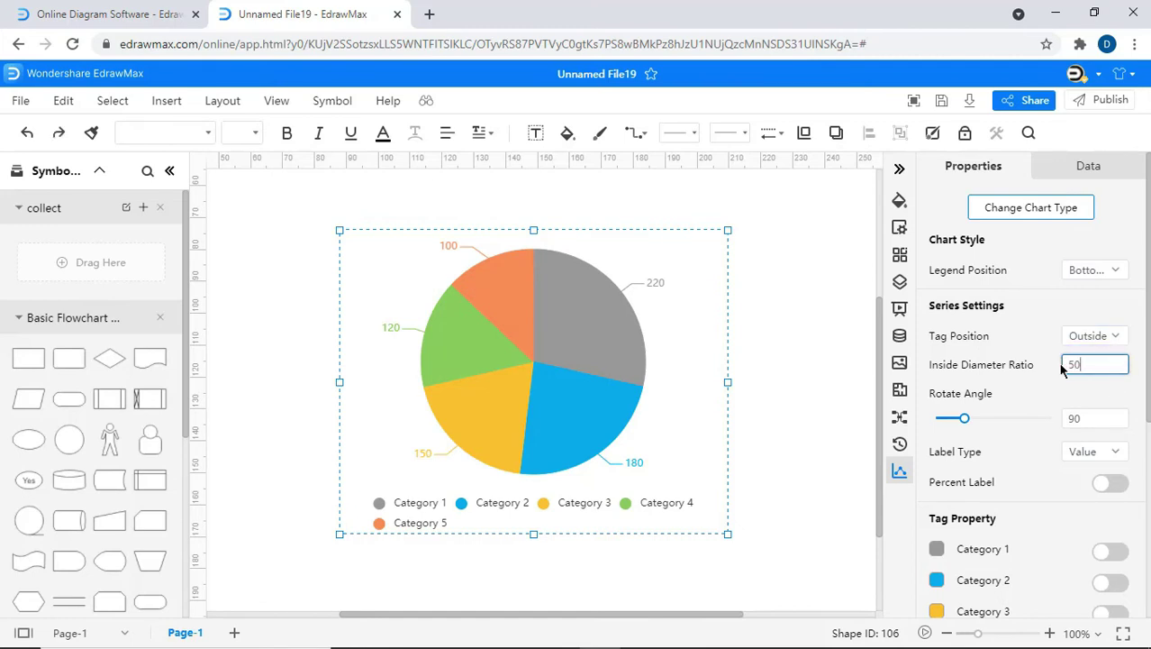
key(Return)
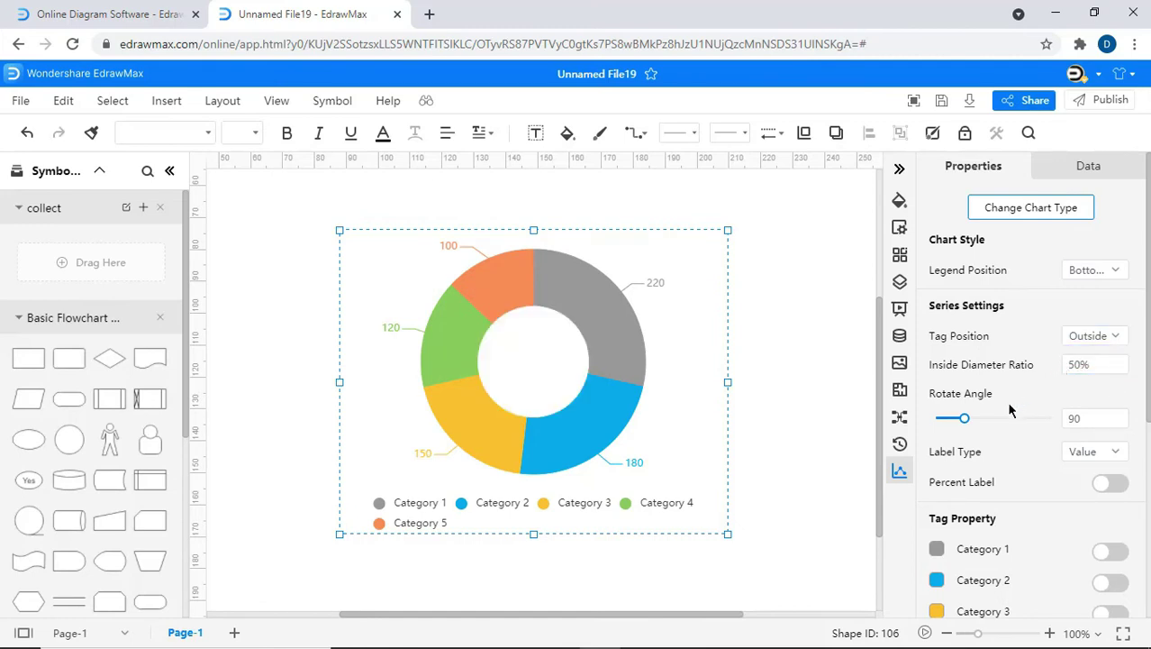
drag(966, 418, 983, 418)
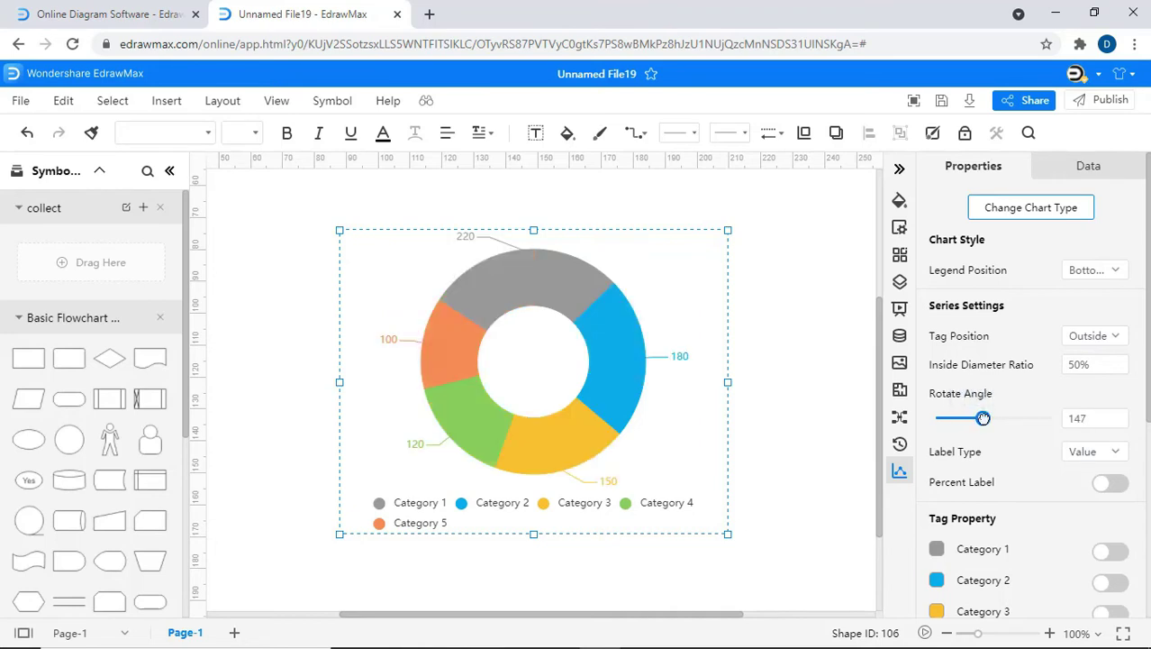
Step: Switch the doughnut's label type to Classification and back to Value, and turn on percent labels
click(1105, 452)
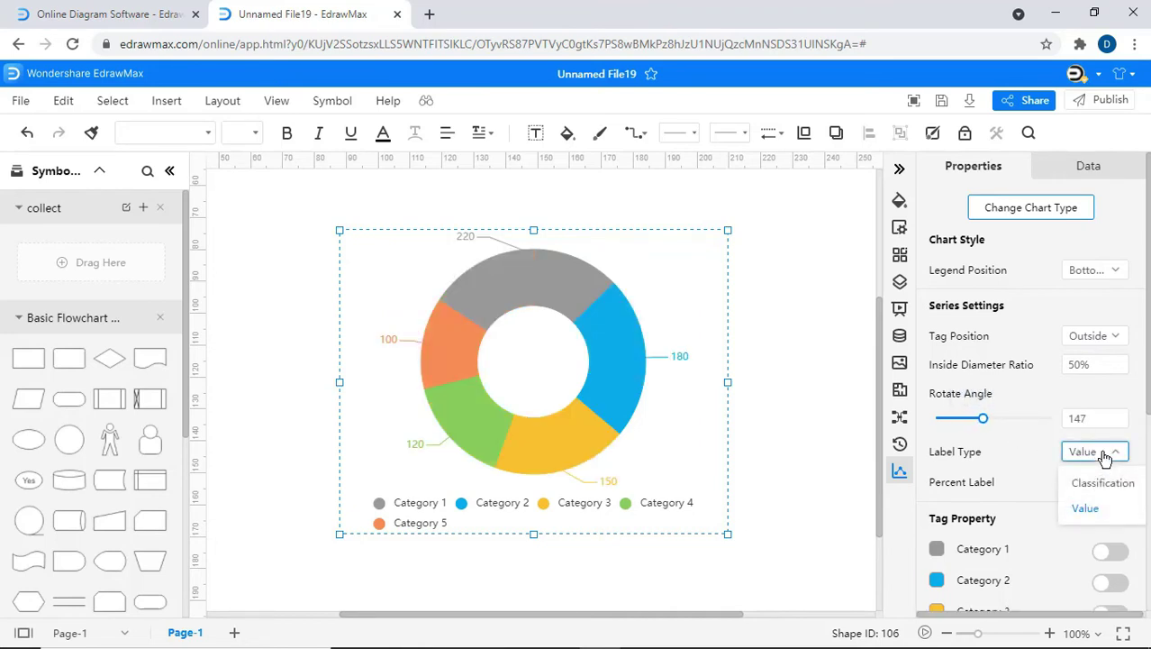
click(1099, 486)
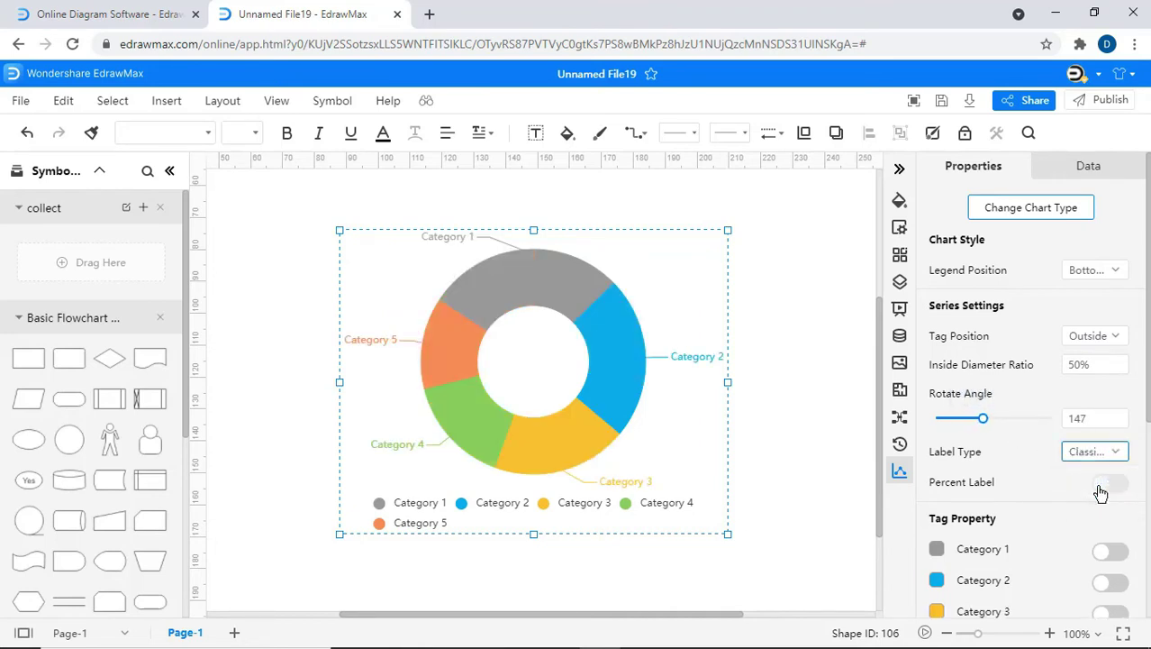
click(1105, 454)
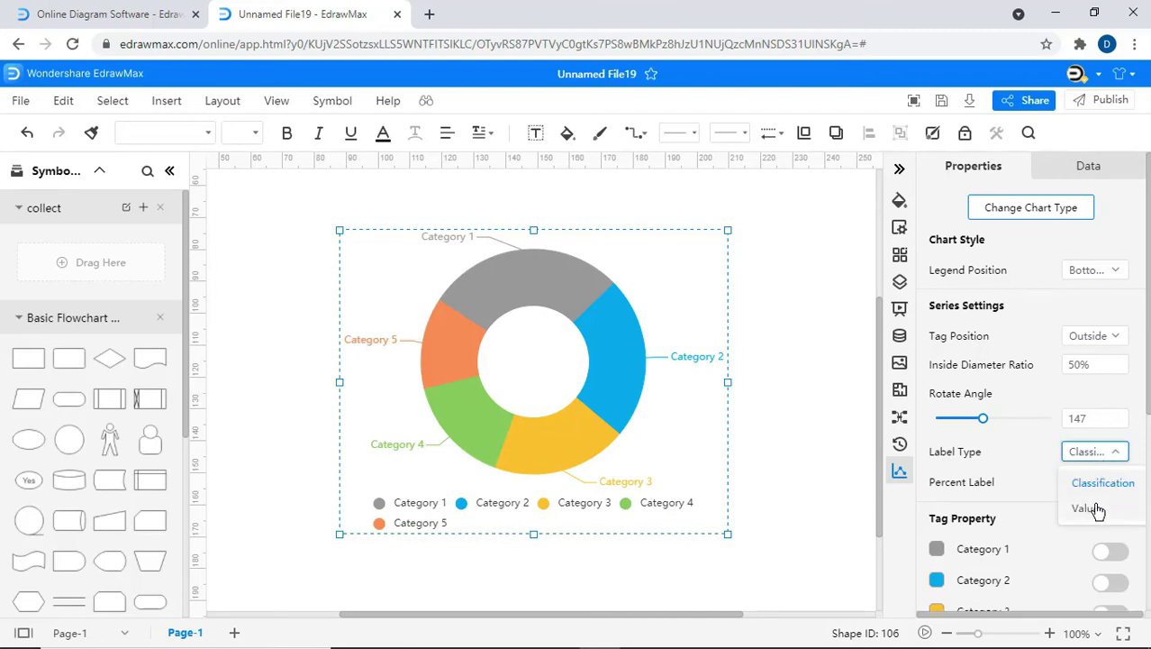
click(1099, 506)
click(1118, 487)
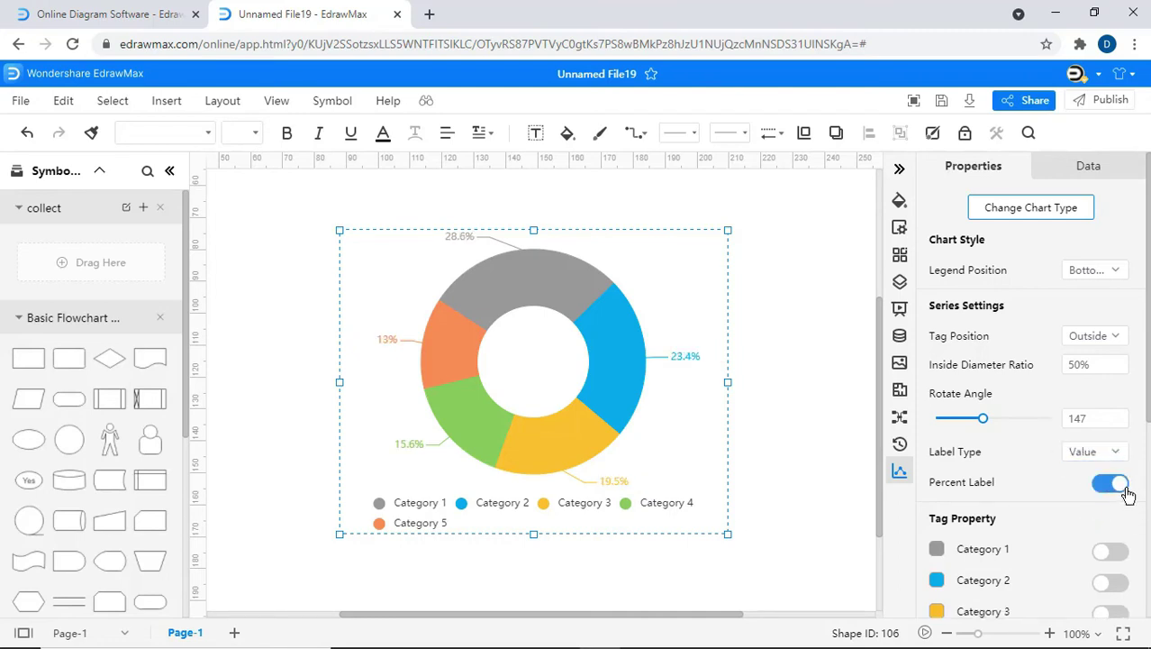
Step: Color the doughnut's Category 1 segment blue, Category 2 light green and Category 3 dark green
scroll(1122, 491, down, 3)
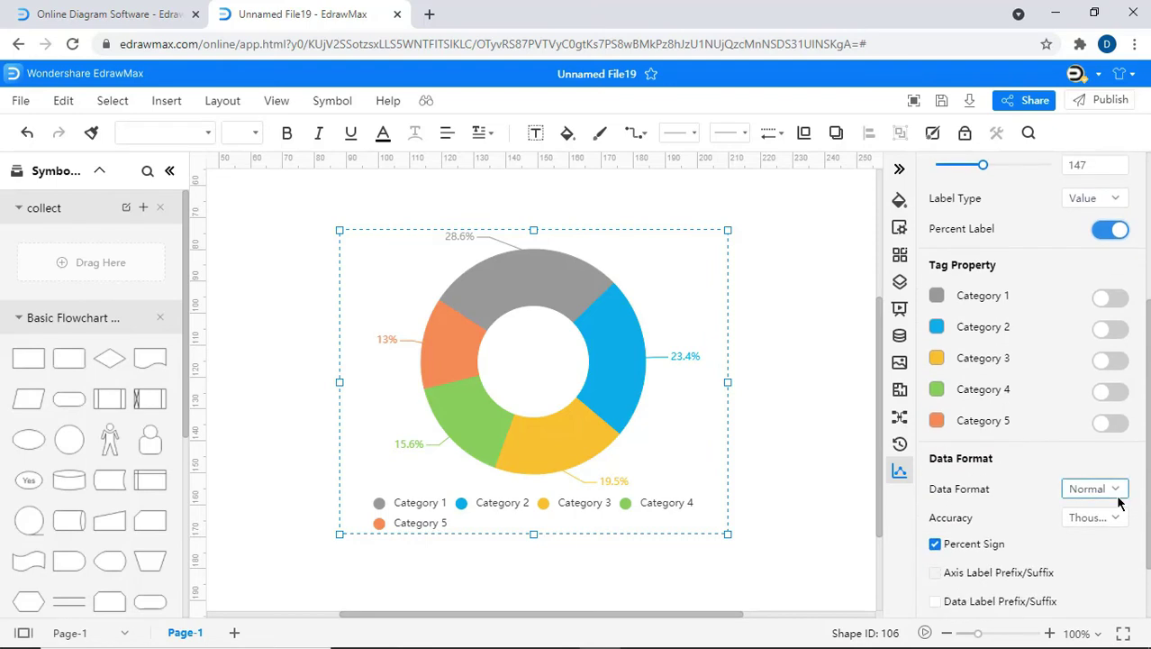
click(938, 298)
click(1019, 337)
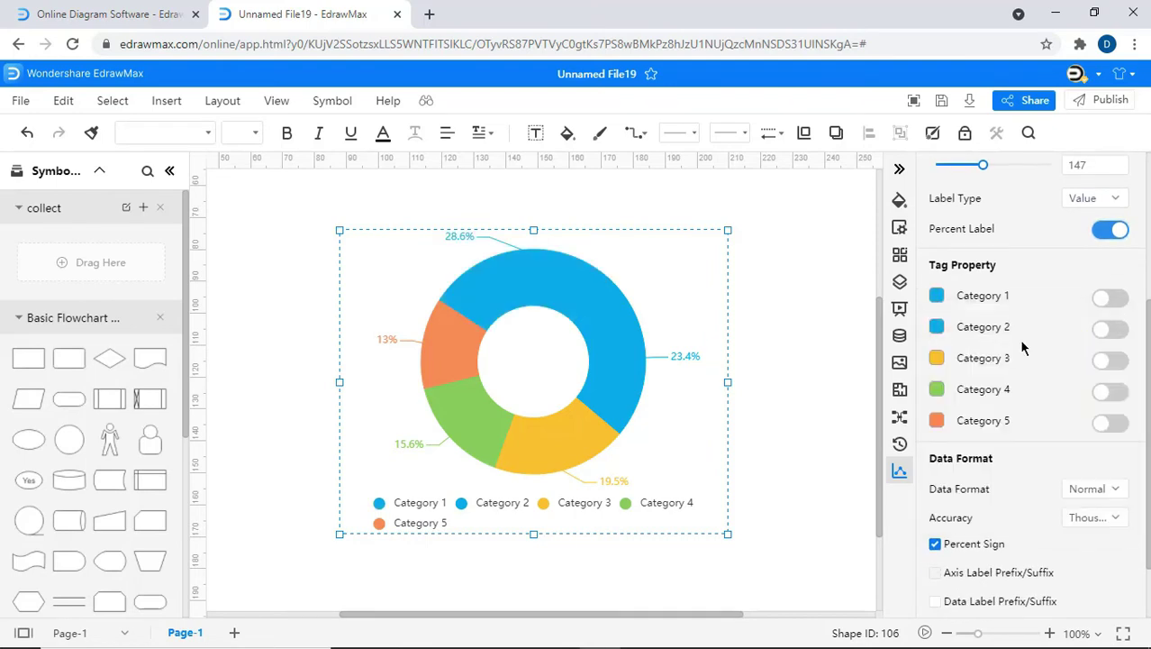
click(937, 328)
click(982, 371)
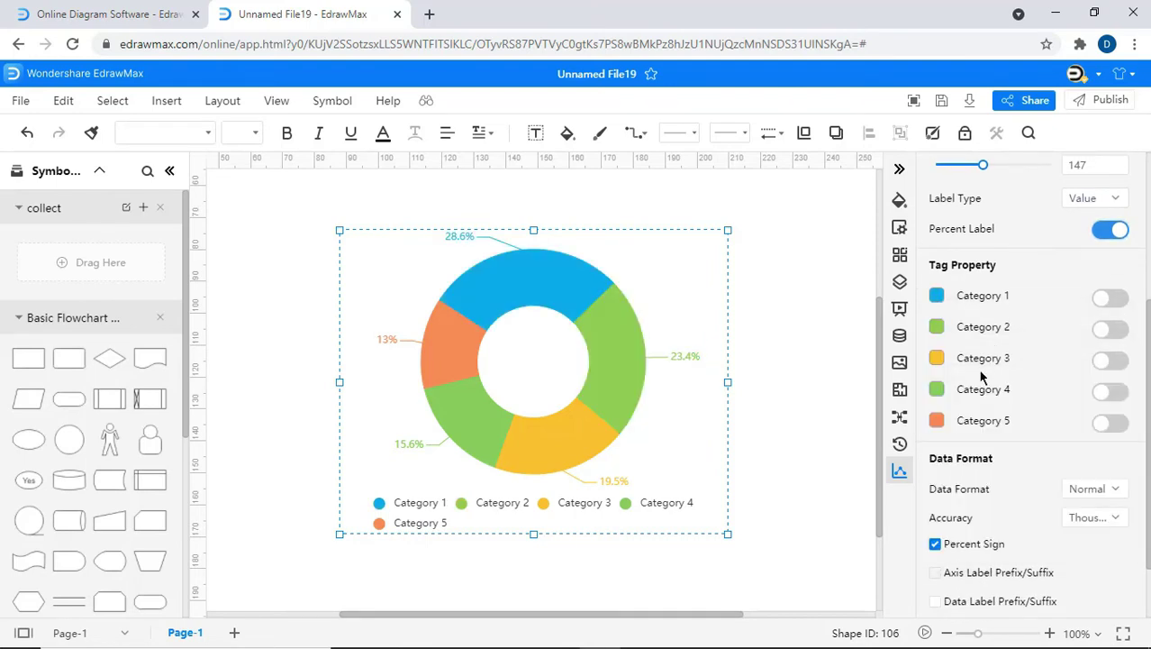
click(937, 357)
click(1048, 401)
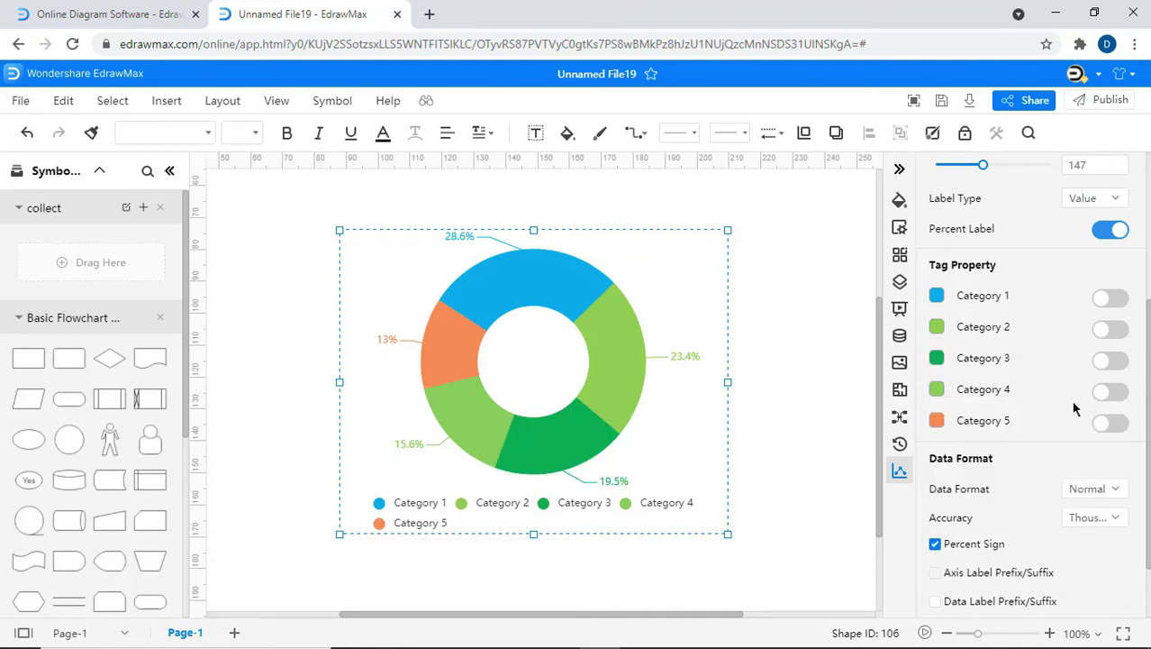
Step: Color the doughnut's Category 4 segment black and its Category 5 segment gray
click(937, 389)
click(967, 459)
click(937, 420)
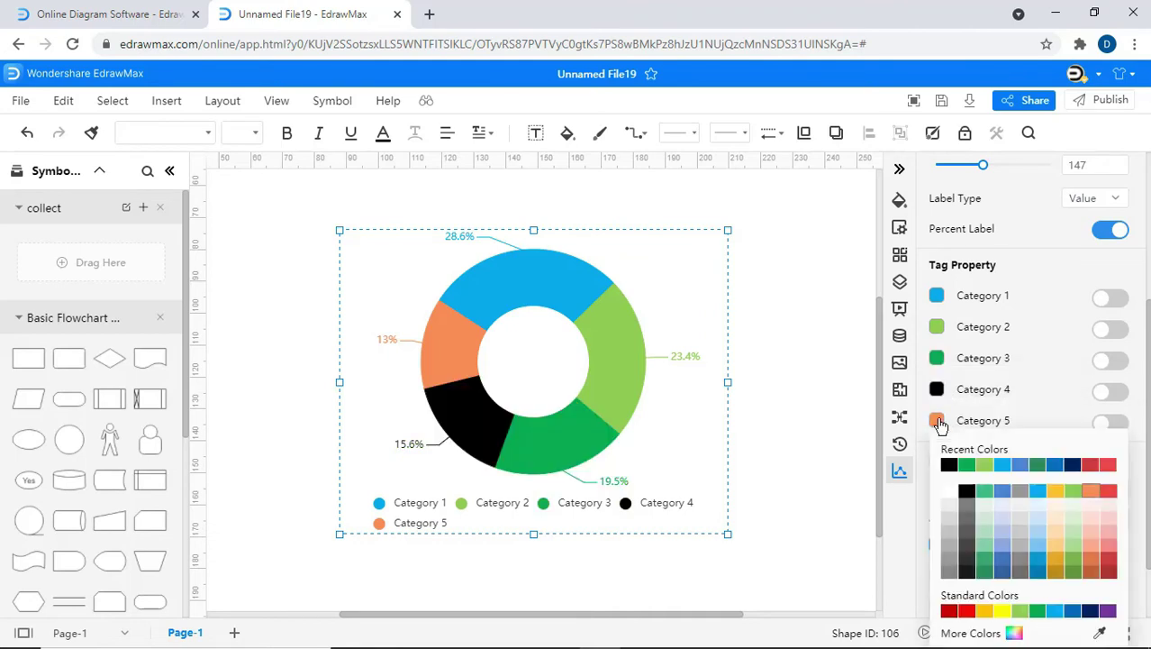
click(1019, 489)
Step: Pull the Category 1 and Category 3 segments out of the doughnut and put each one back
click(1116, 299)
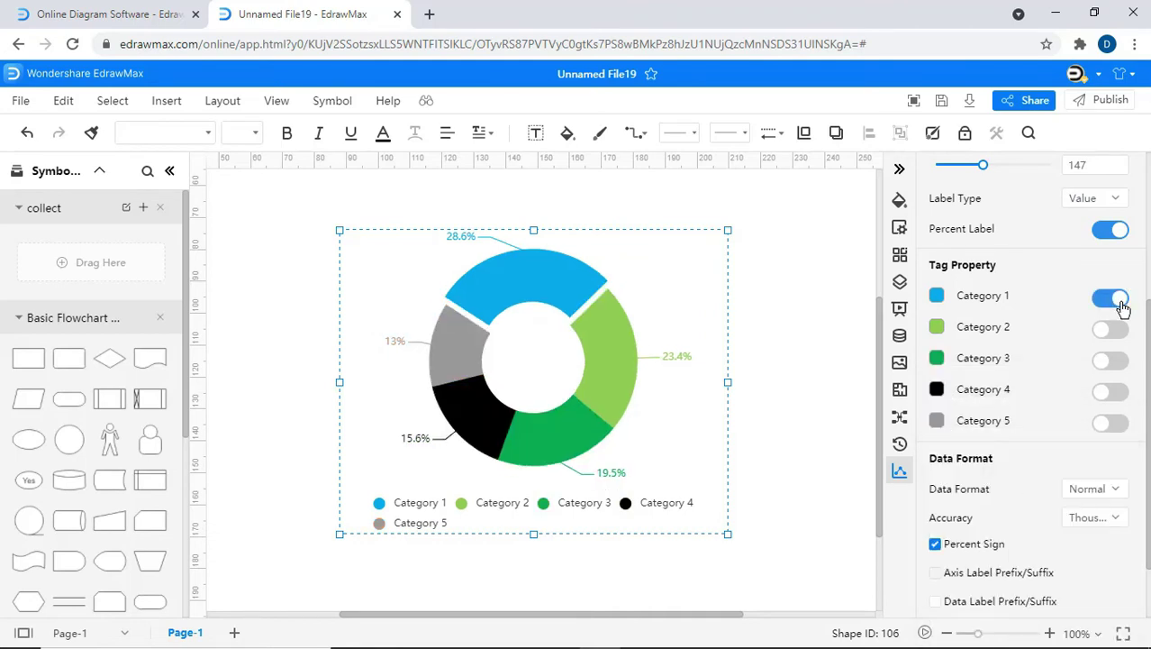
click(1117, 302)
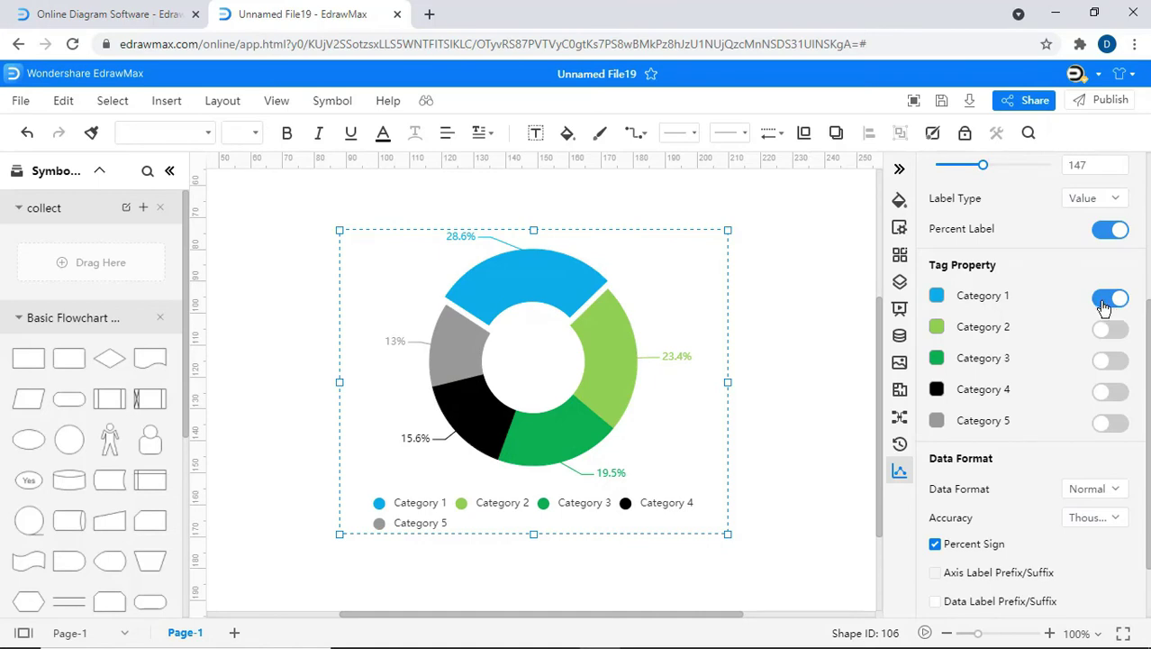
click(1117, 360)
click(1117, 362)
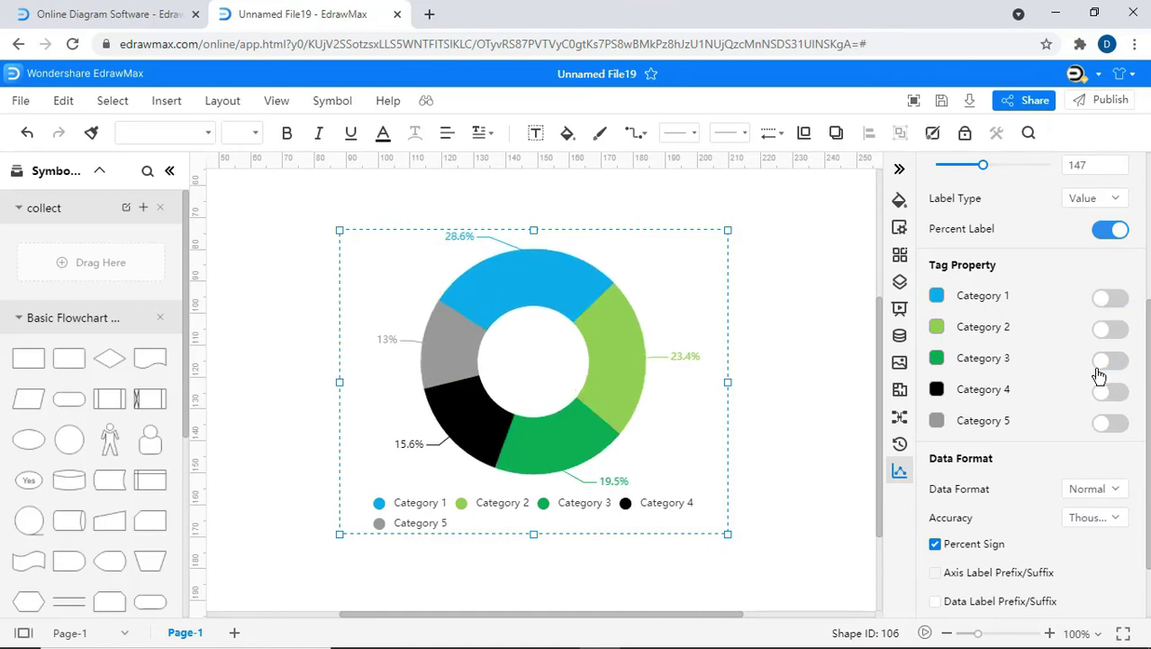
Step: Keep the doughnut's data format at Normal and set its accuracy to Hundredths
click(1101, 489)
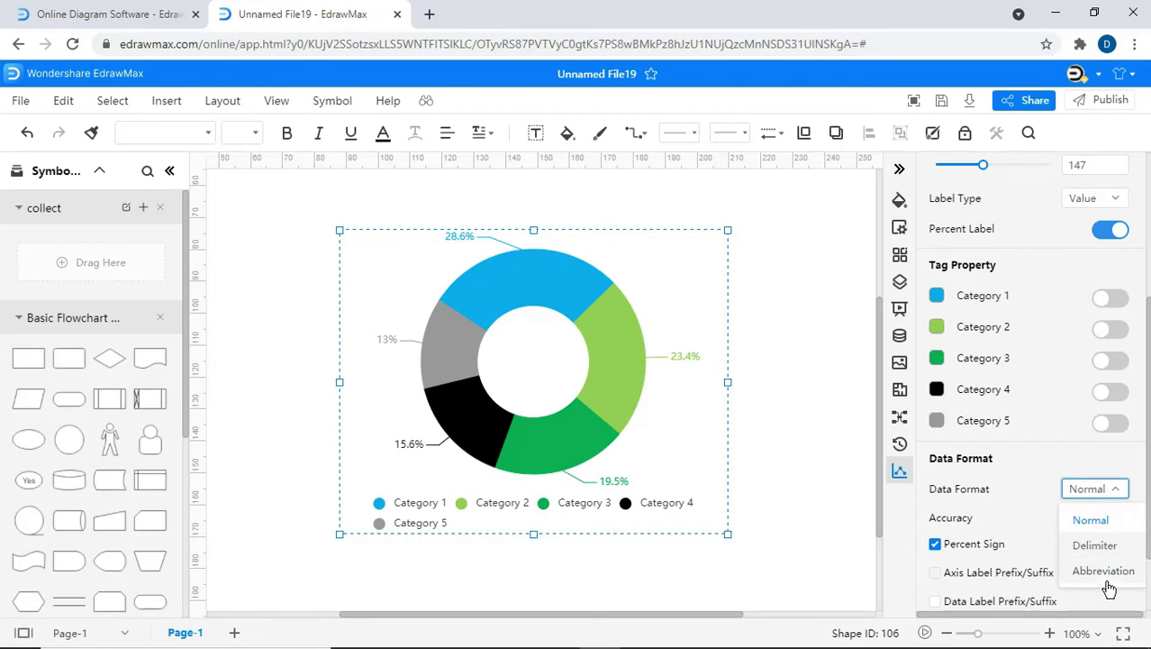
click(1106, 521)
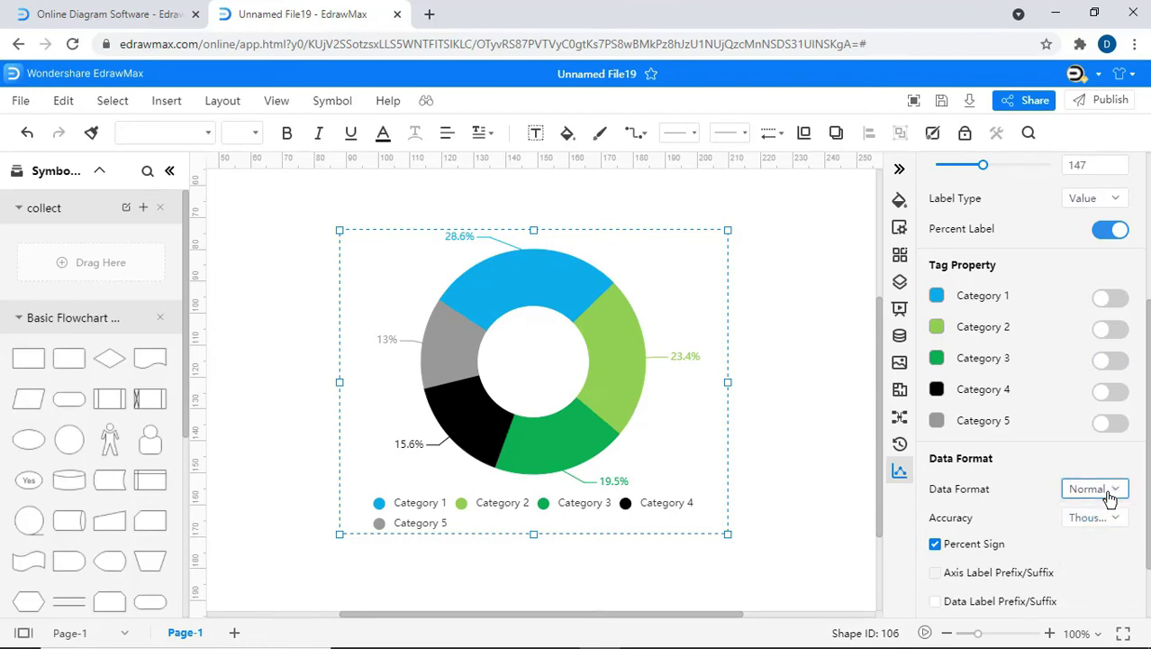
click(1106, 515)
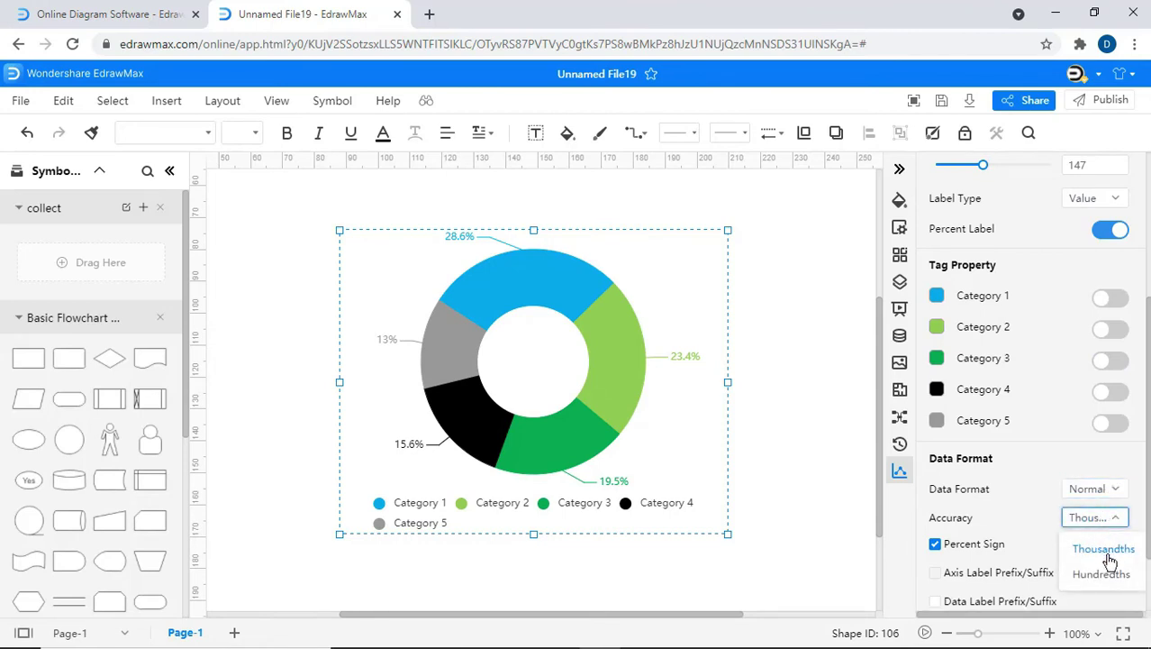
click(1103, 575)
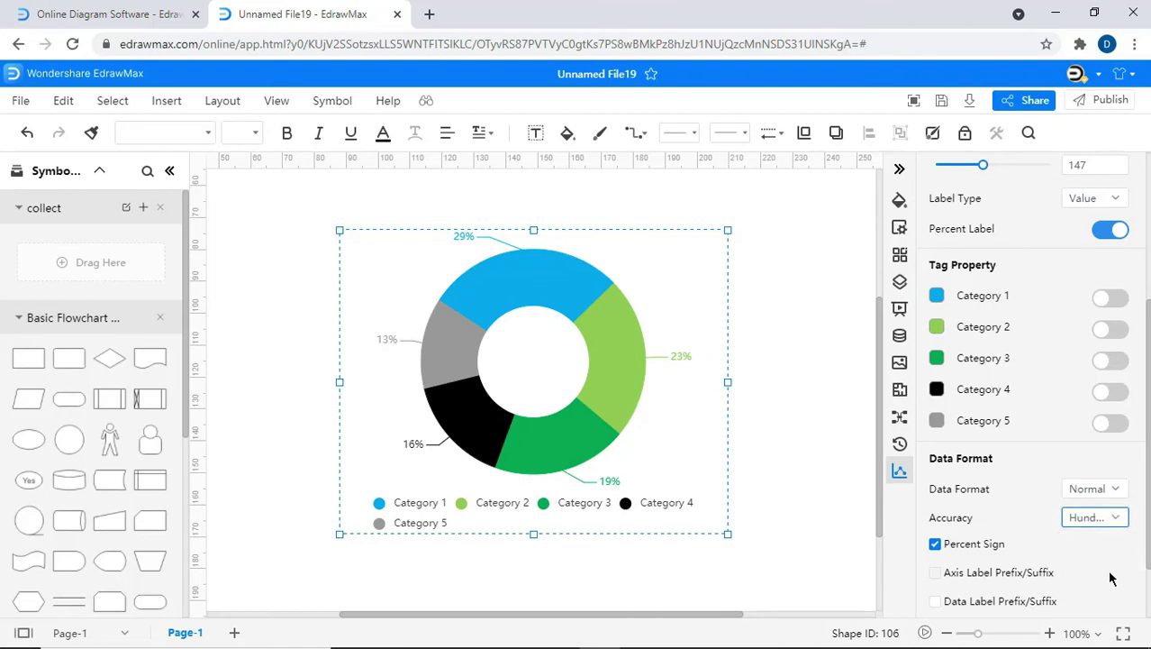
scroll(1108, 558, down, 1)
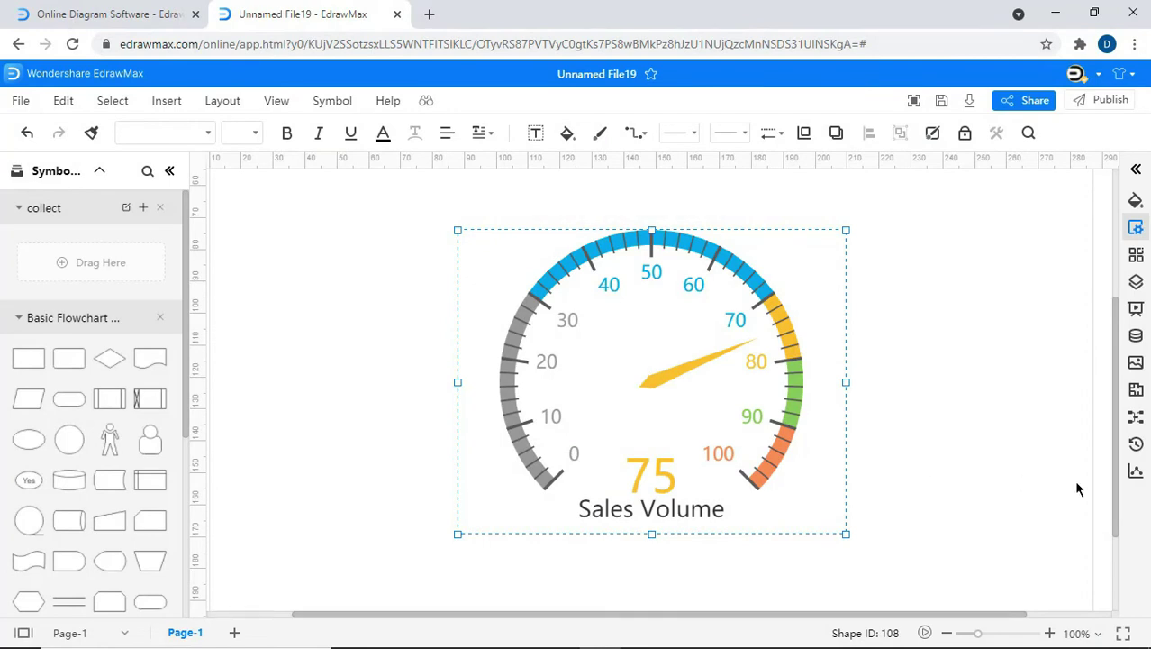
Step: In the gauge's chart settings, turn its tag off and back on, and add and remove one gauge color range
click(1135, 472)
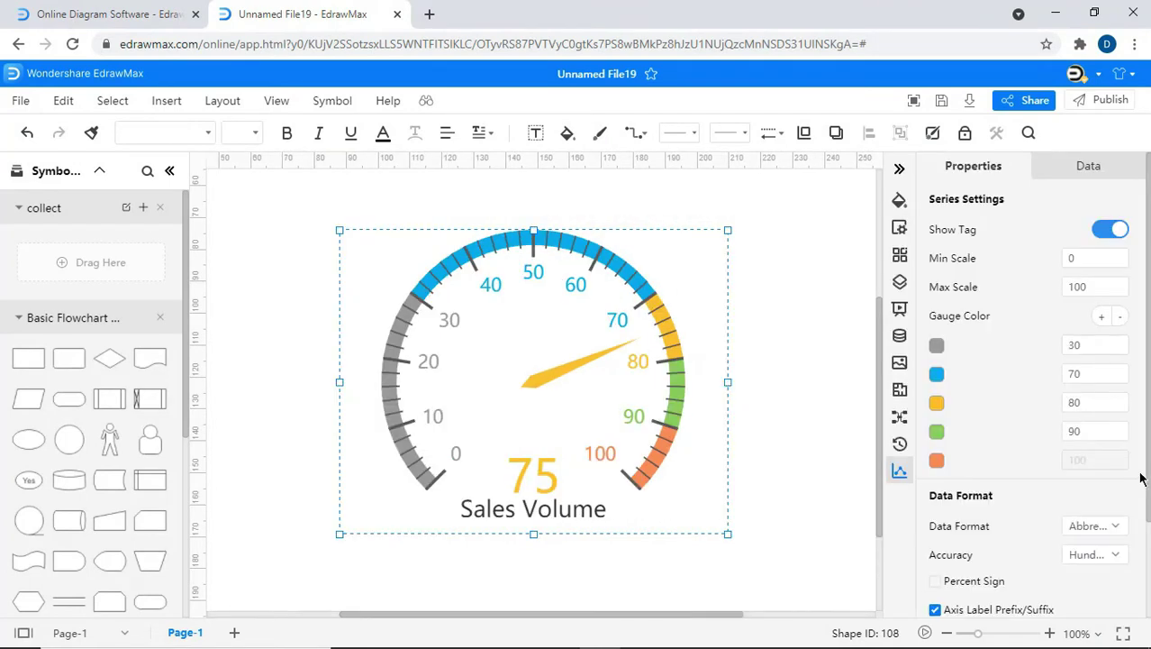
click(1115, 232)
click(1116, 232)
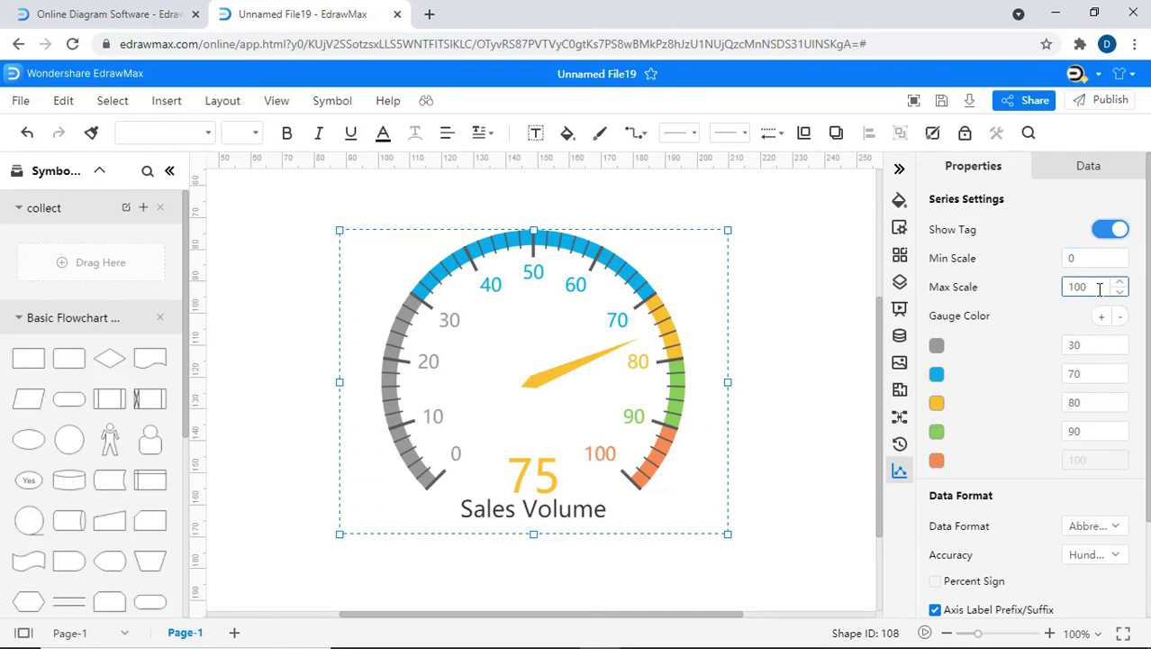
click(1102, 323)
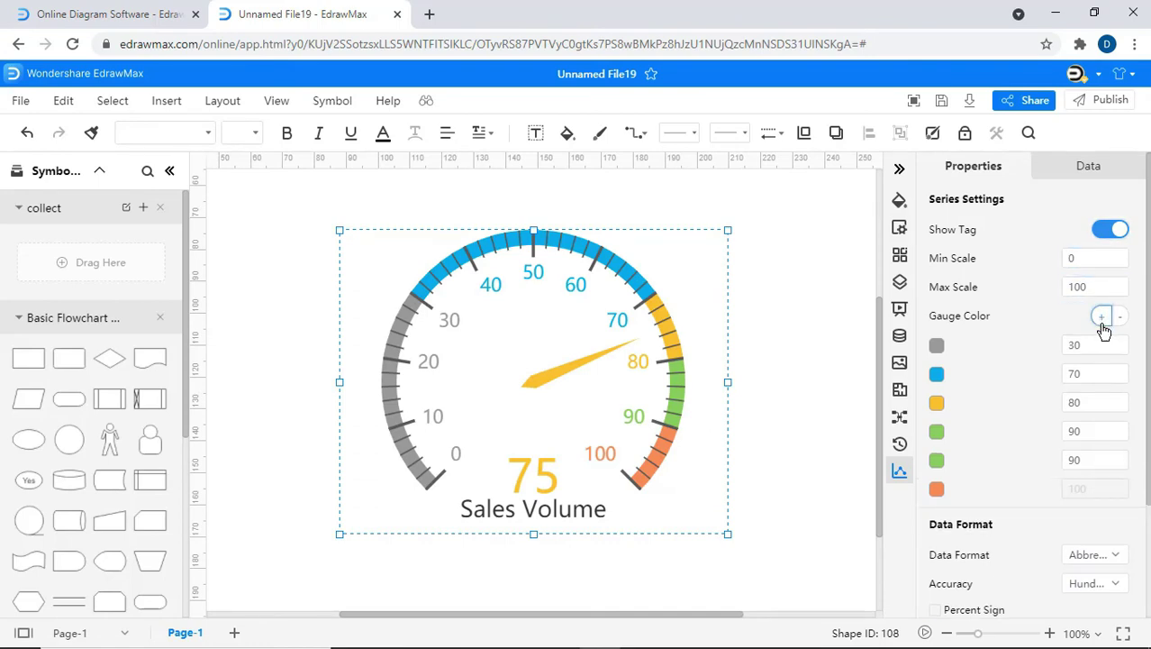
click(1123, 321)
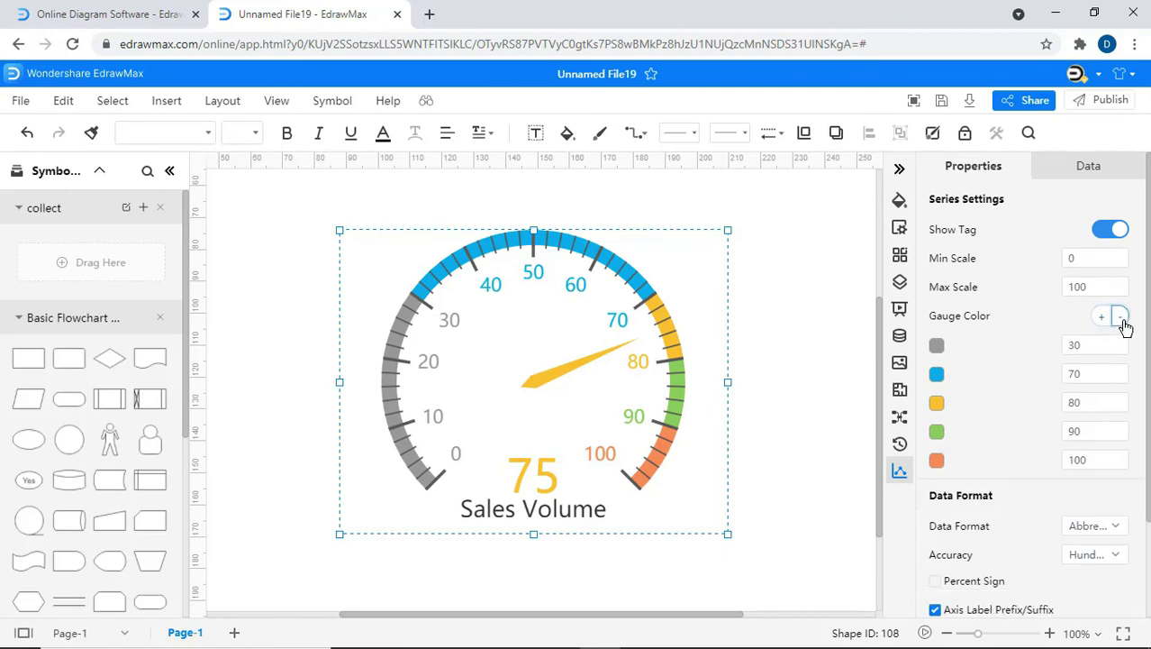
Step: Leave the gauge's data format at Abbreviation and set its accuracy to Tenths
scroll(1124, 506, down, 2)
click(1114, 407)
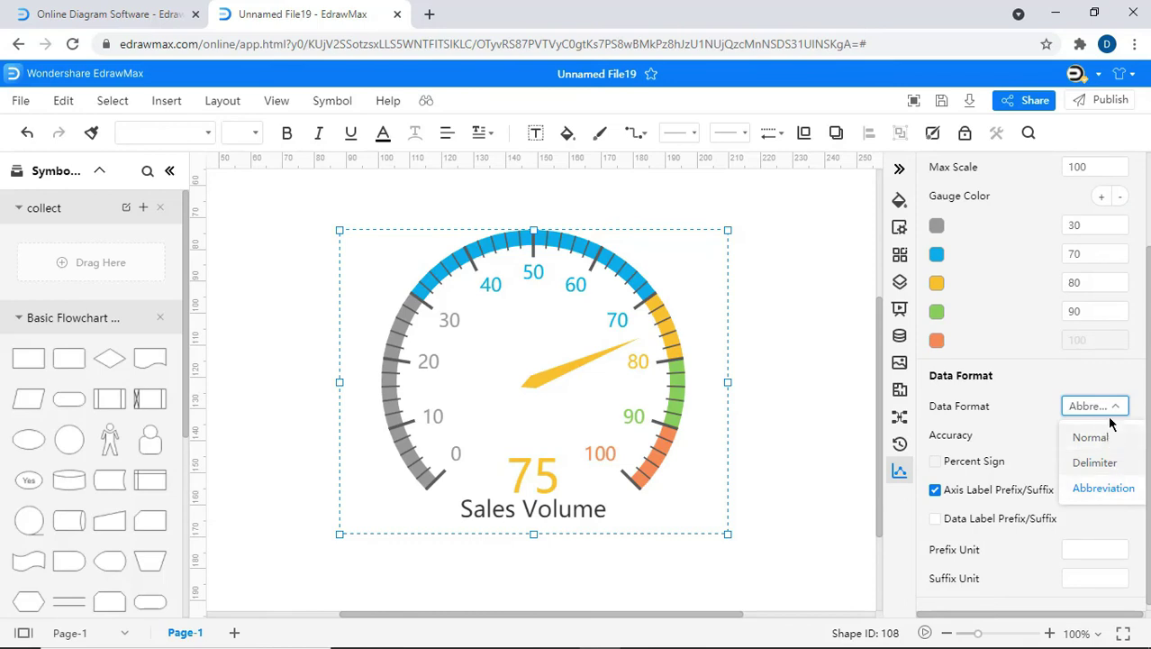
click(1112, 411)
click(1107, 436)
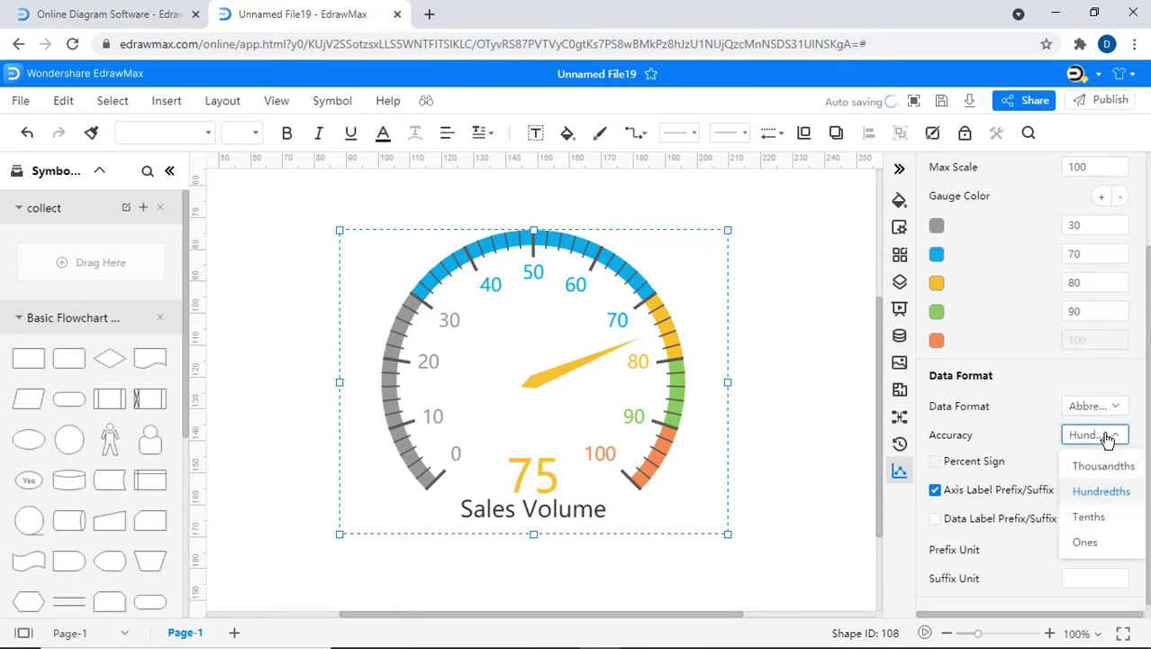
click(1096, 522)
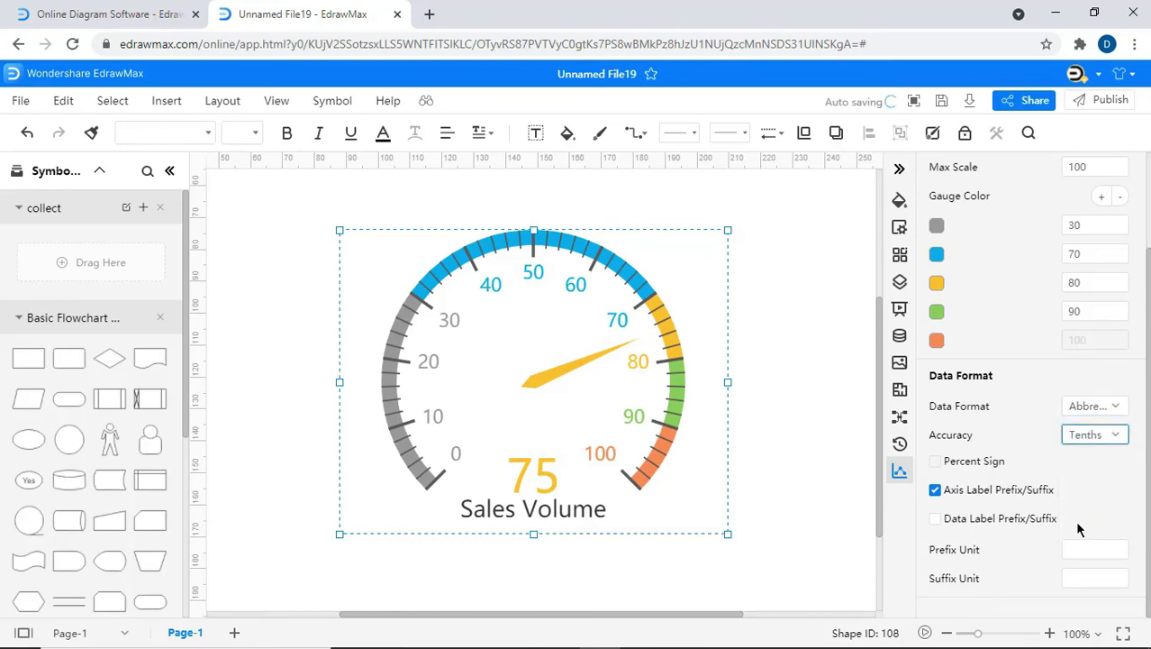
Step: Give the gauge the prefix unit "a" and suffix unit "b", enabling the prefix/suffix for both axis and data labels
click(936, 491)
click(936, 492)
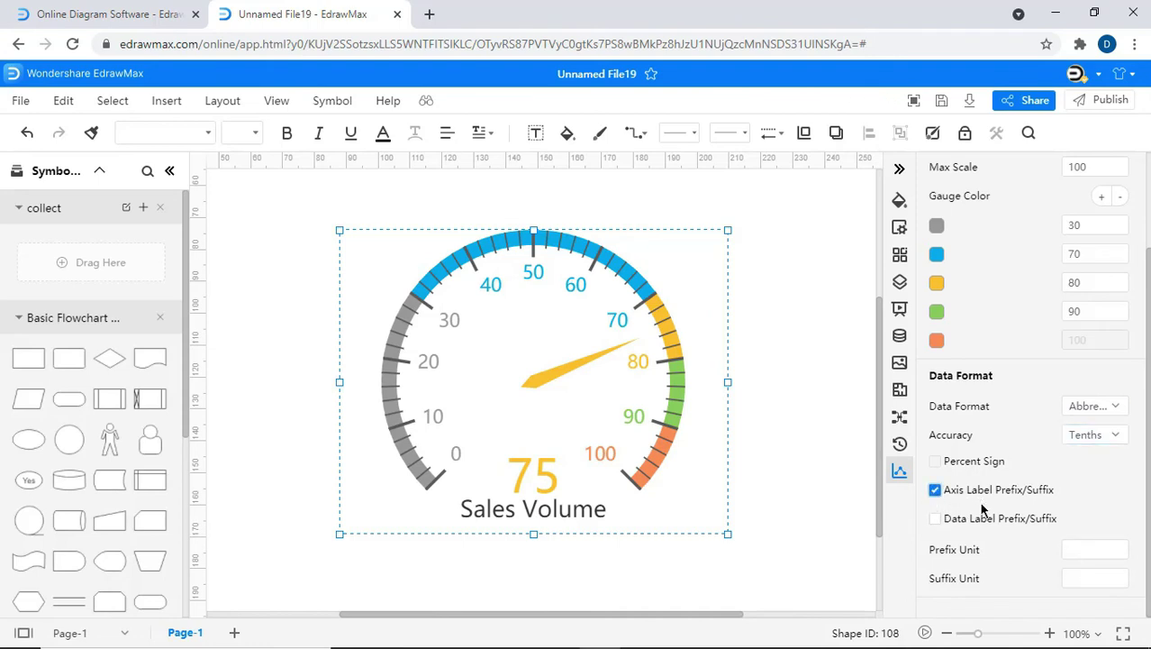
click(1081, 552)
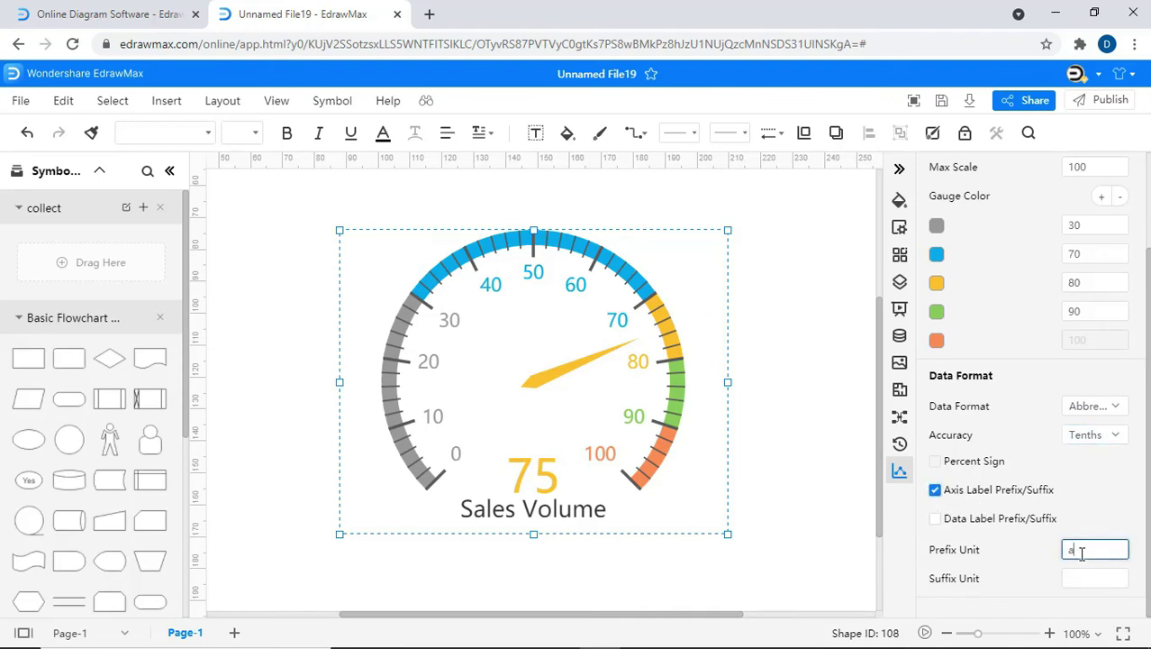
text(a)
click(1101, 532)
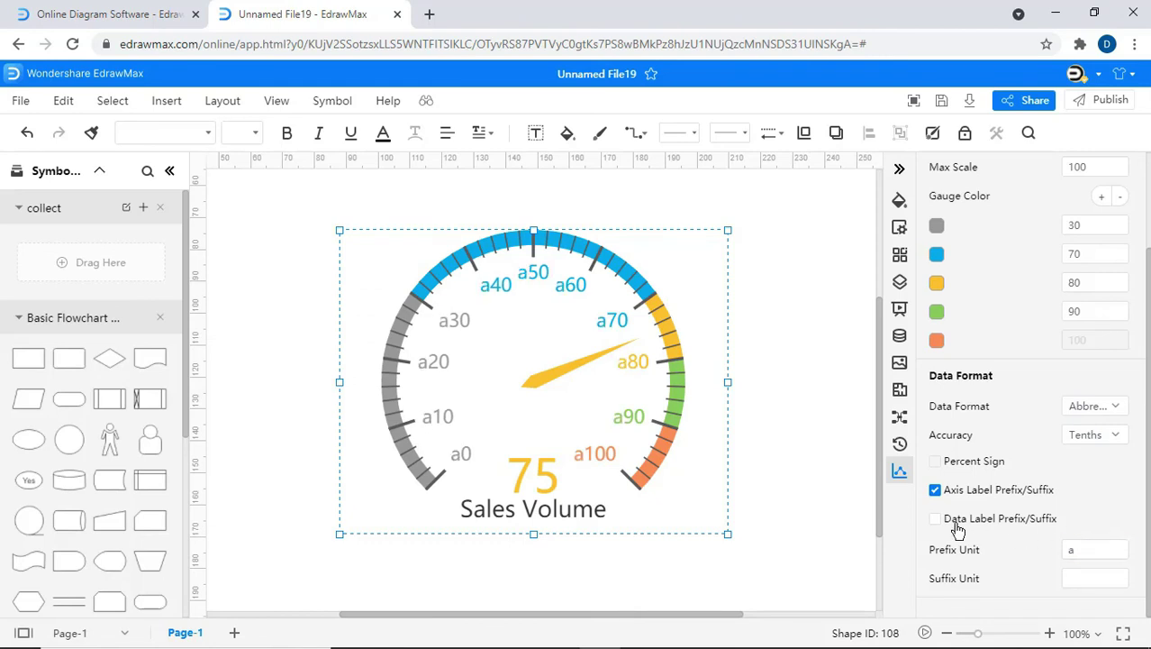
click(935, 518)
click(1069, 579)
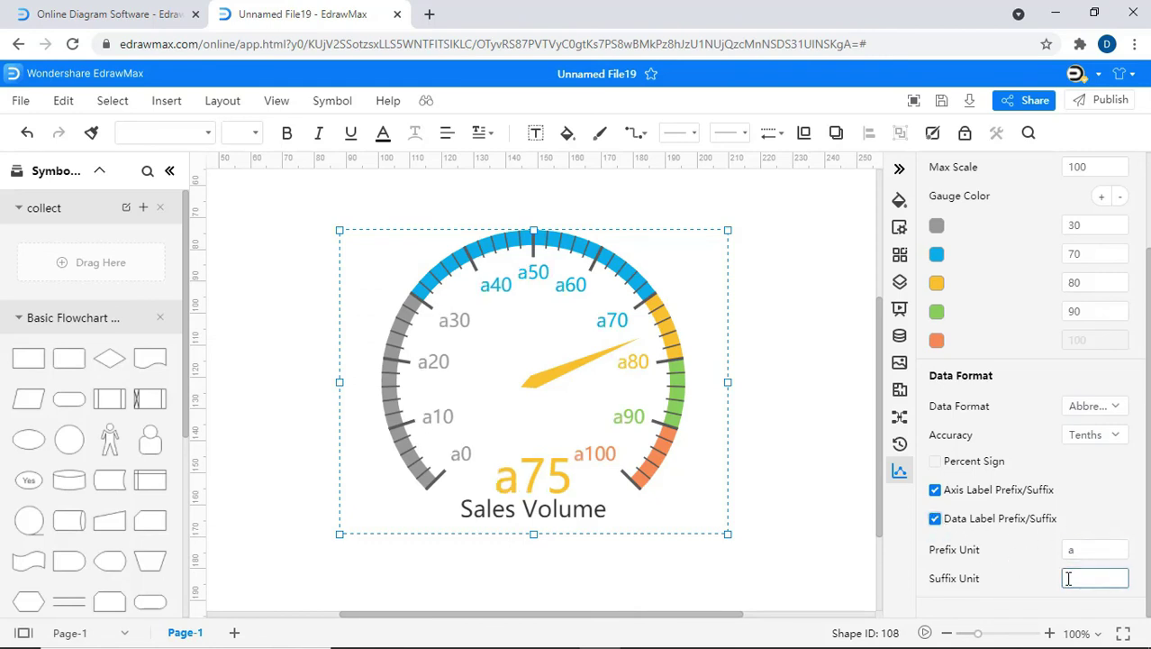
text(b)
click(1113, 526)
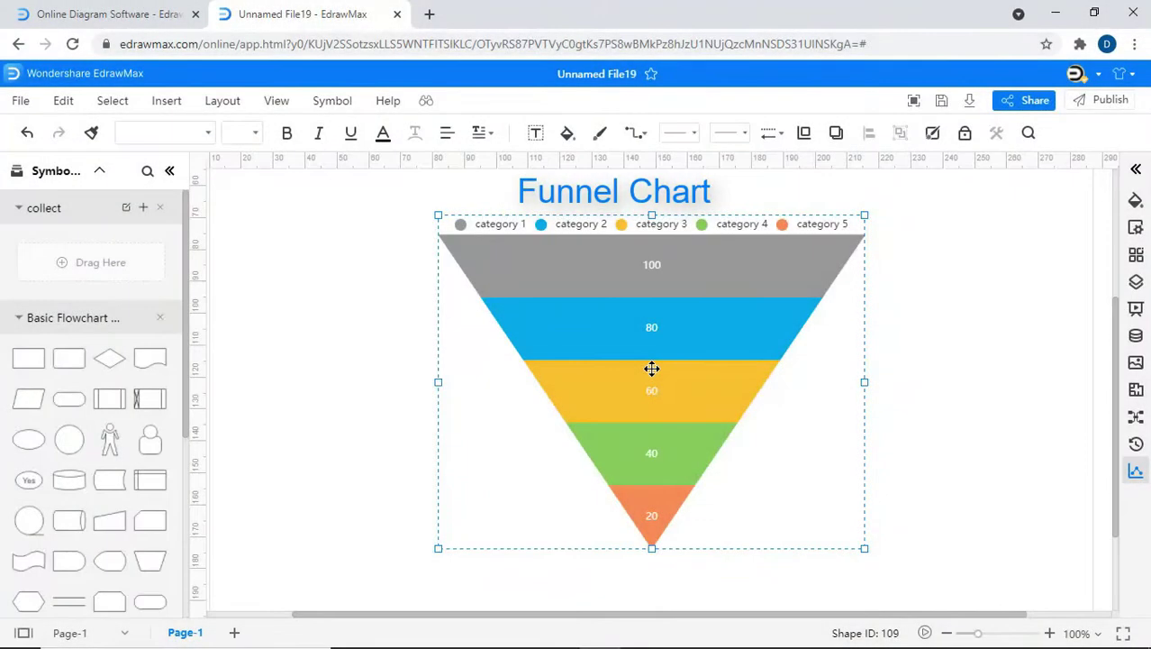
Step: Place the funnel chart's legend at Bottom Center and set its sequence to Ascending Sequence
click(1136, 470)
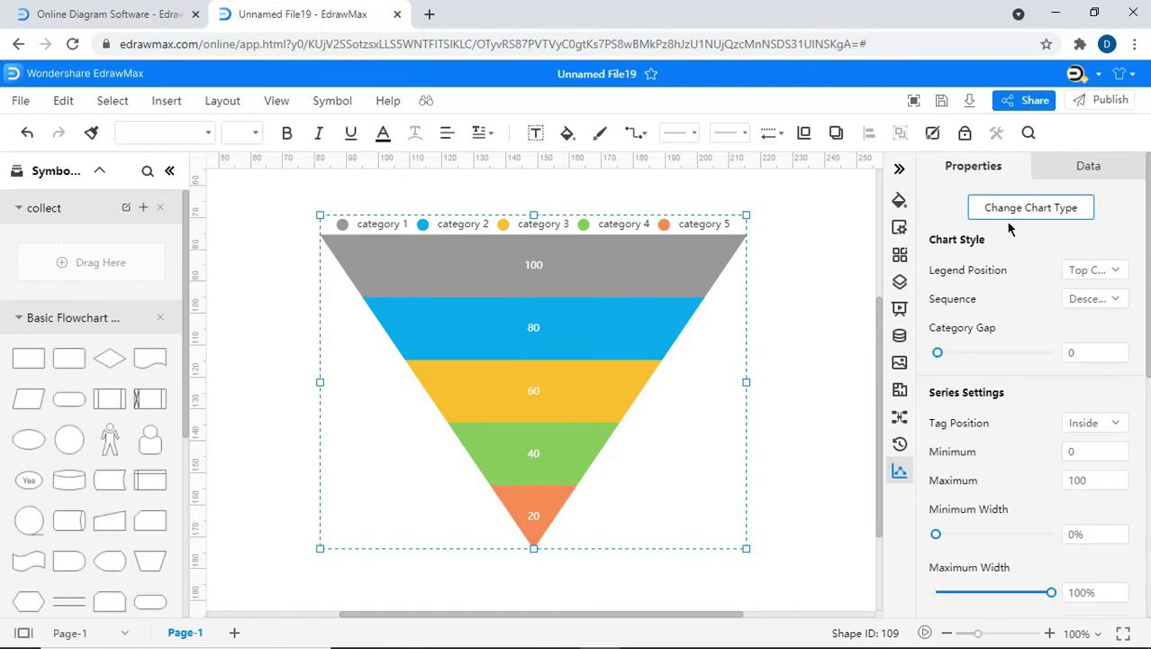
click(1070, 270)
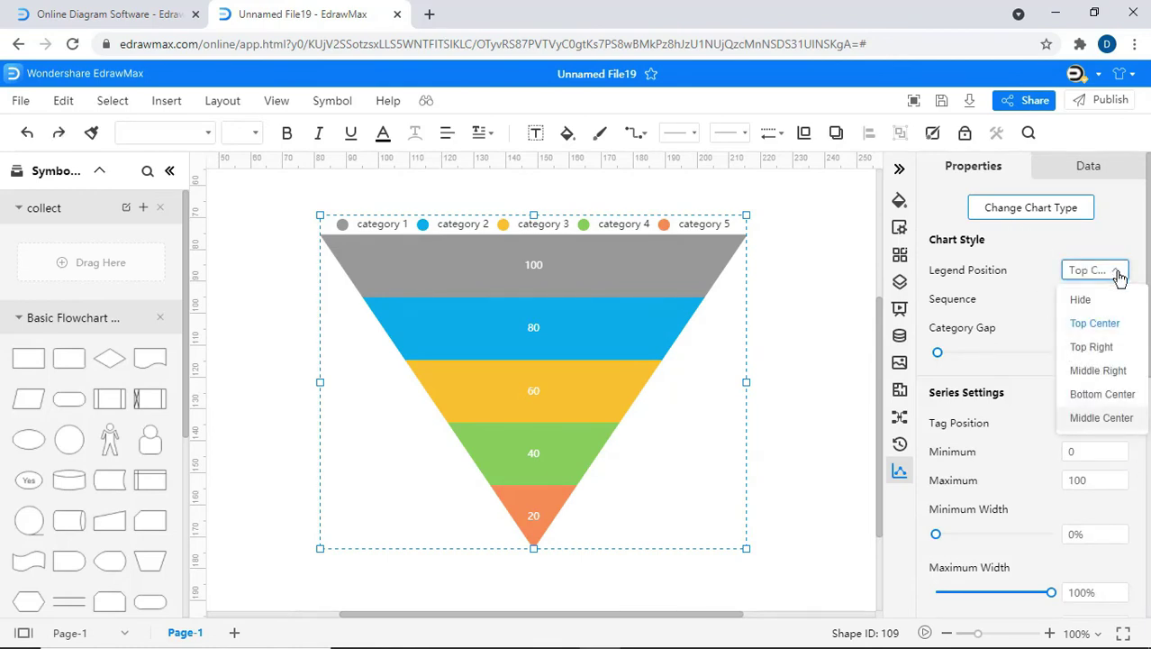
click(1117, 393)
click(1118, 300)
click(1112, 356)
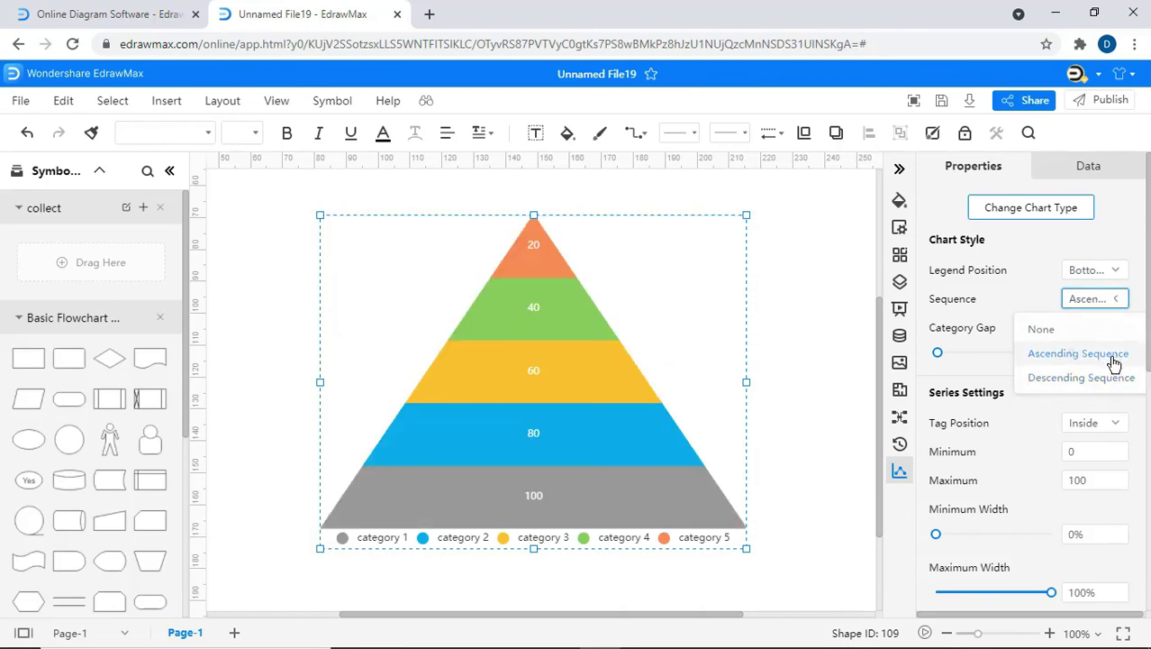
Step: Set the funnel's category gap to 22 and its tag position to Right
drag(938, 354, 964, 353)
click(1115, 425)
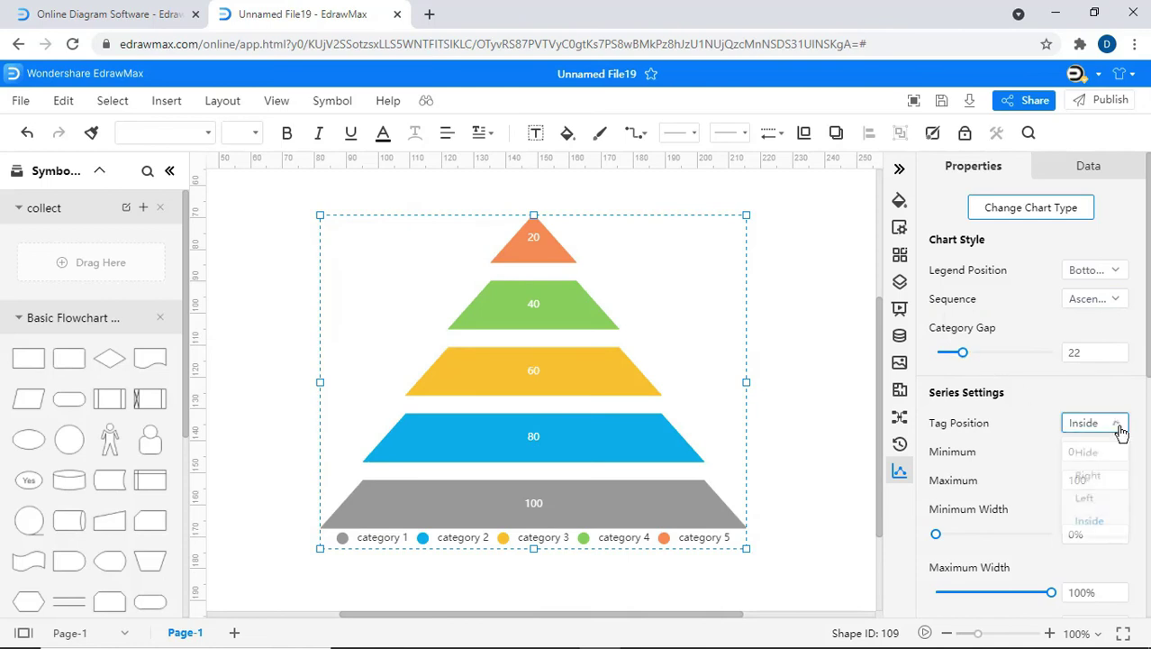
click(1090, 480)
Step: Set the funnel's minimum to 10 and maximum to 110, keeping minimum width at 0% and reducing maximum width to 77%
click(1086, 455)
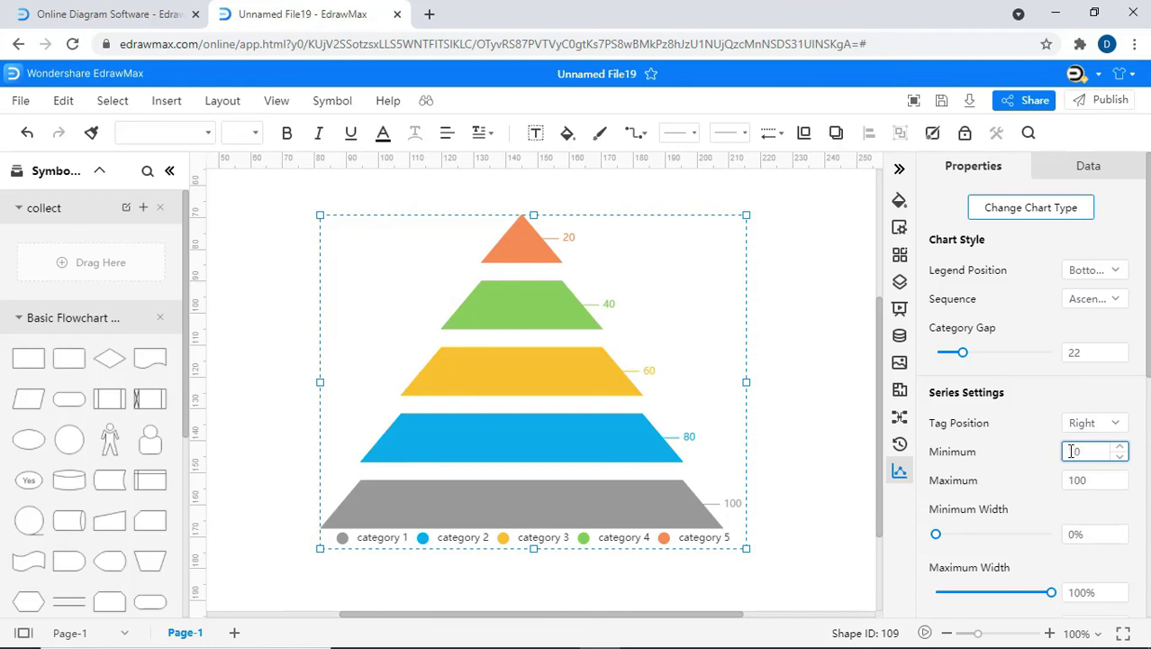
text(1)
click(1077, 480)
double_click(1072, 480)
text(11)
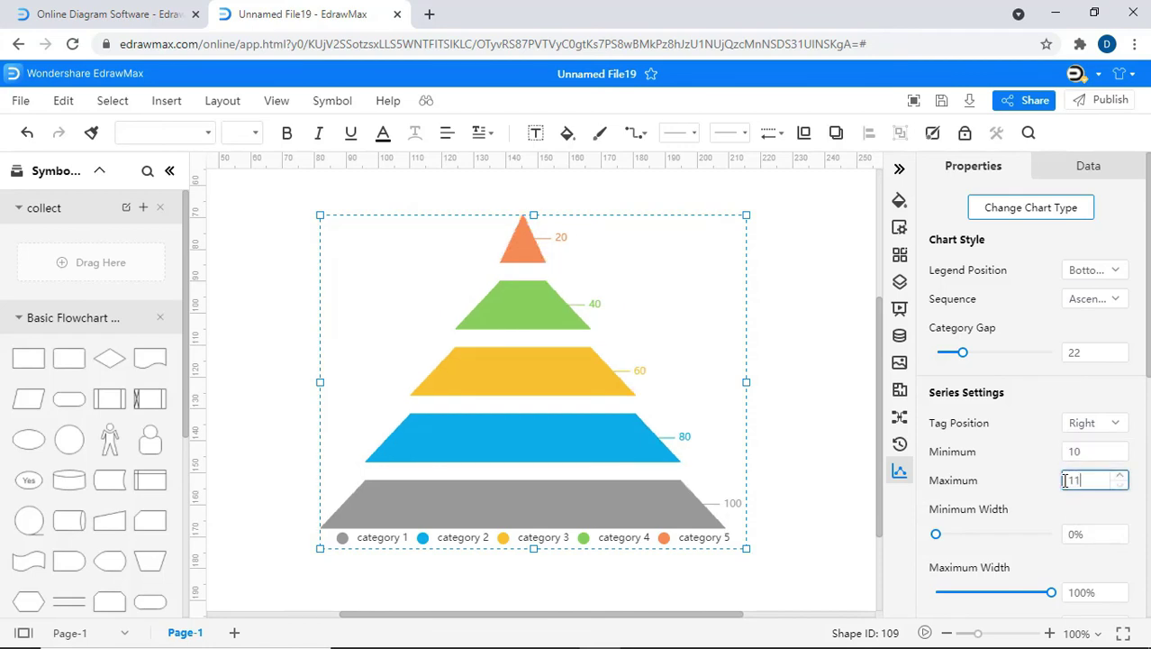
text(0)
mouse_move(935, 534)
mouse_down()
mouse_move(949, 535)
mouse_move(935, 535)
mouse_up()
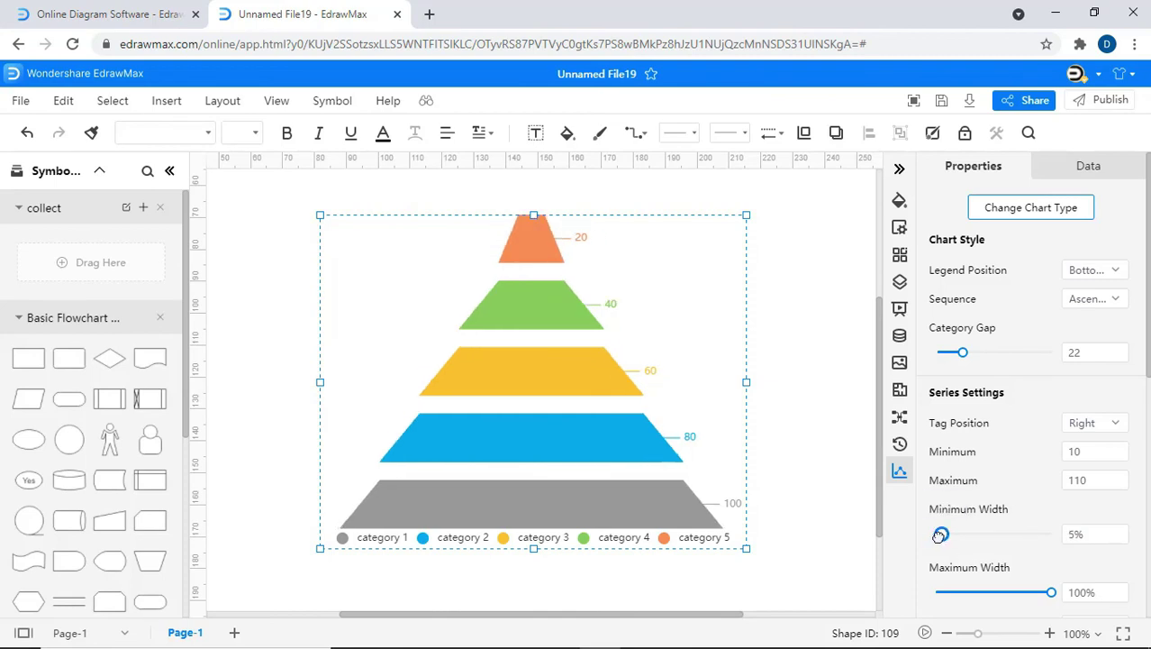
drag(1051, 592, 1025, 593)
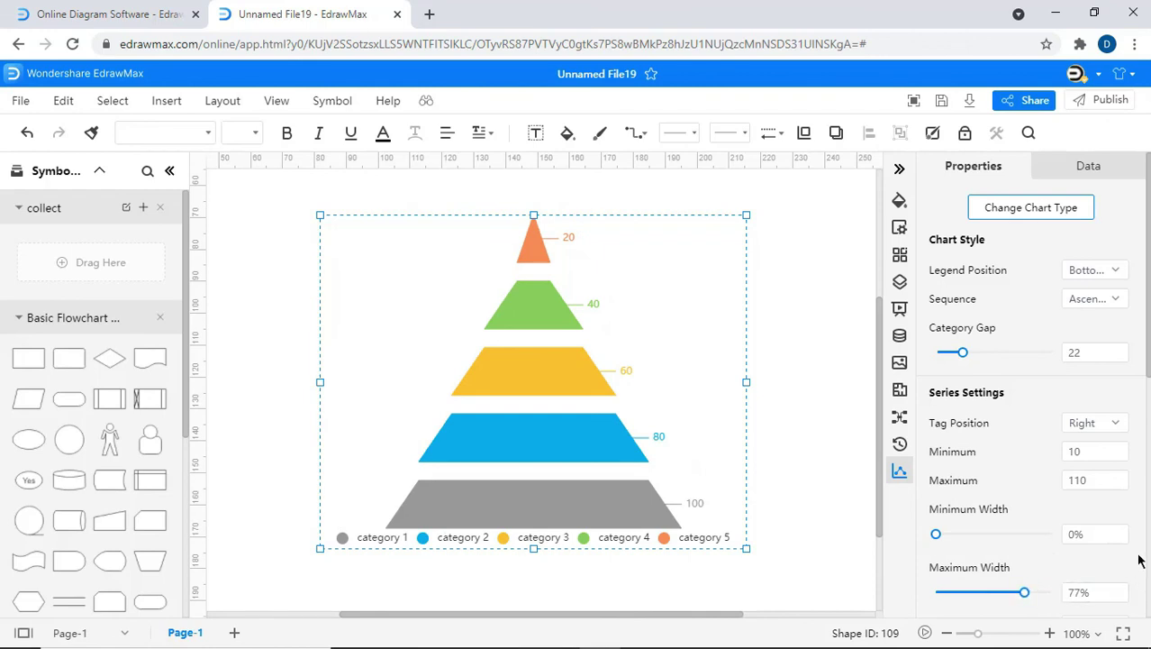
Step: Switch the funnel's label type to Classification and back to Value, and turn percent labels on and off again
scroll(1139, 560, down, 4)
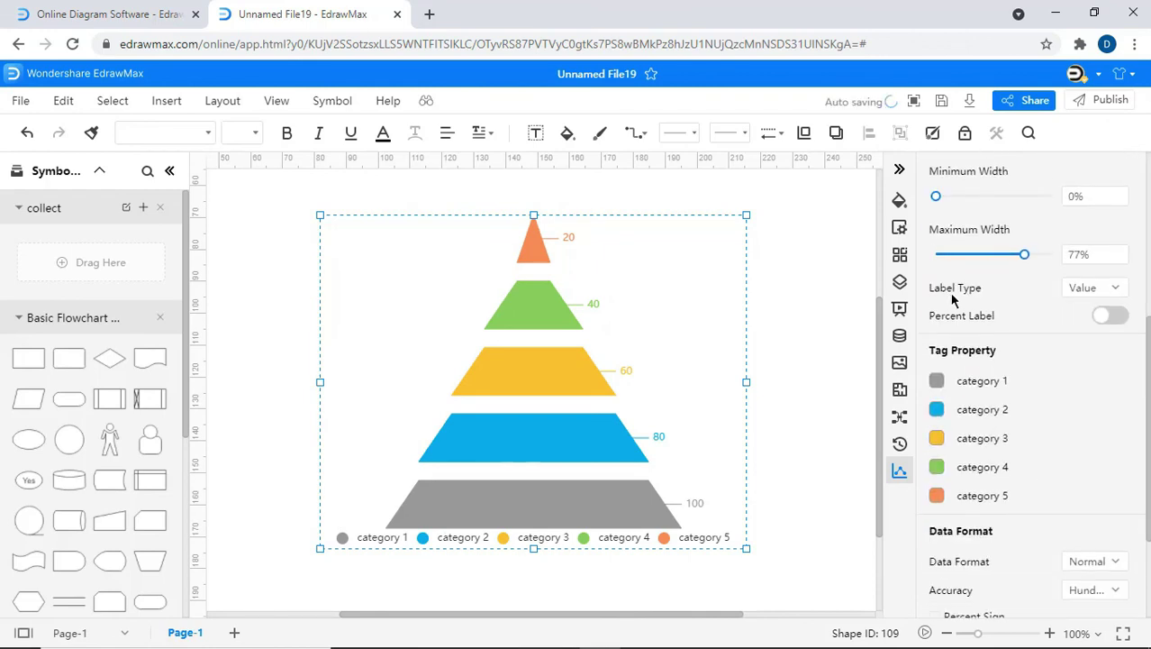
click(1108, 290)
click(1105, 319)
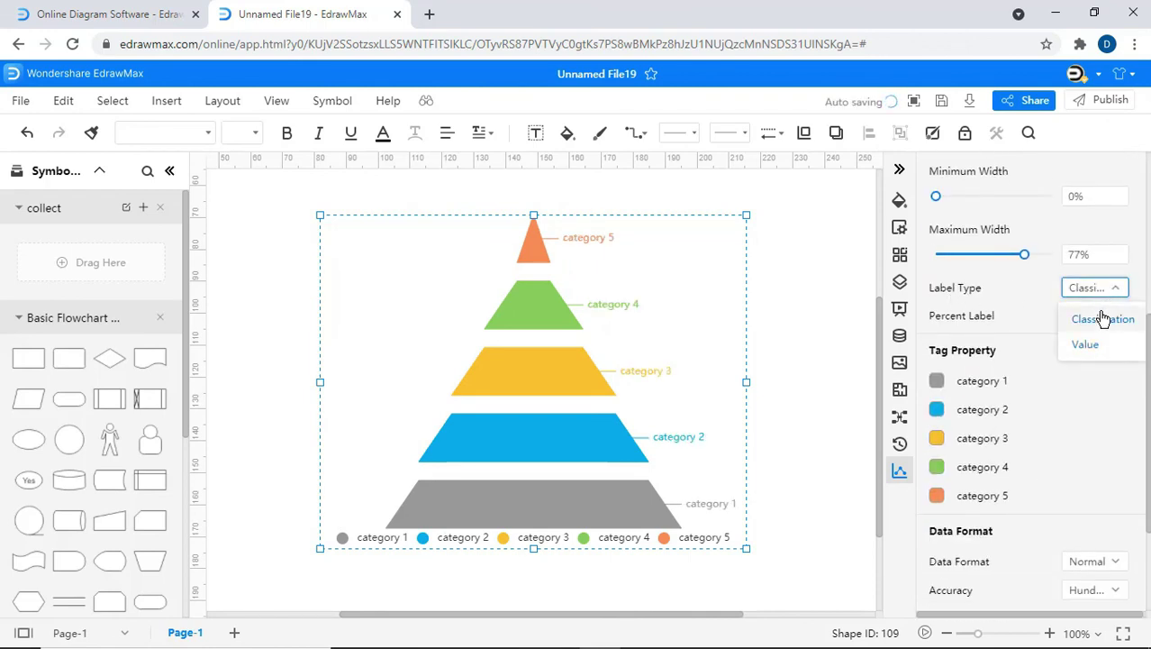
click(1097, 292)
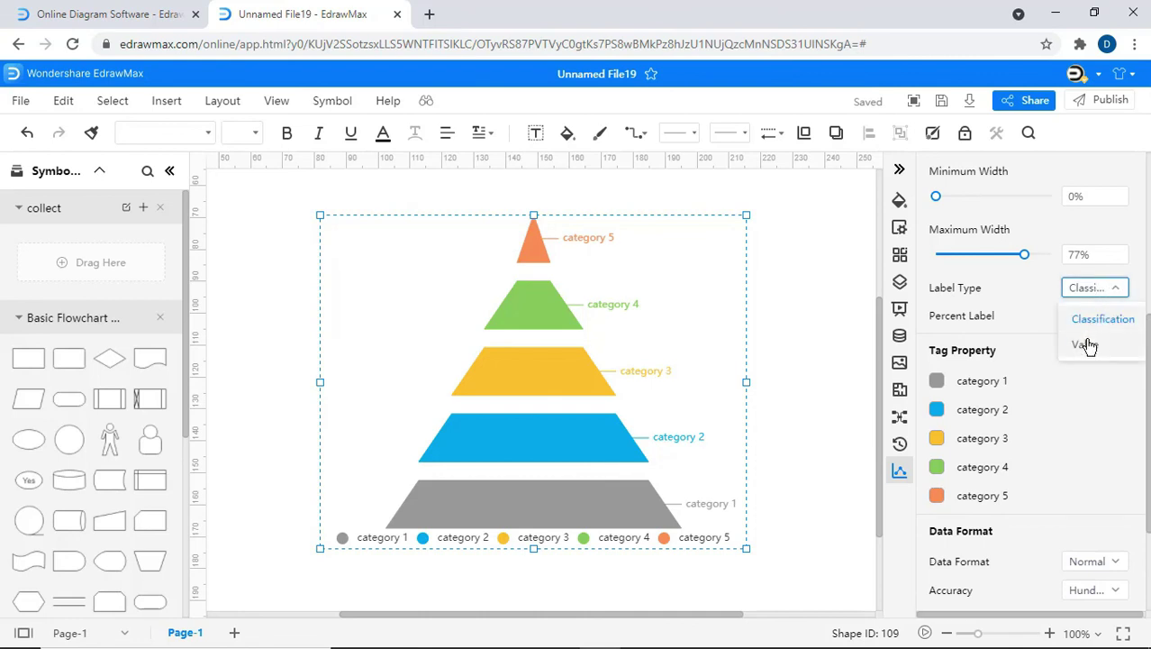
click(1086, 344)
click(1117, 320)
click(1116, 317)
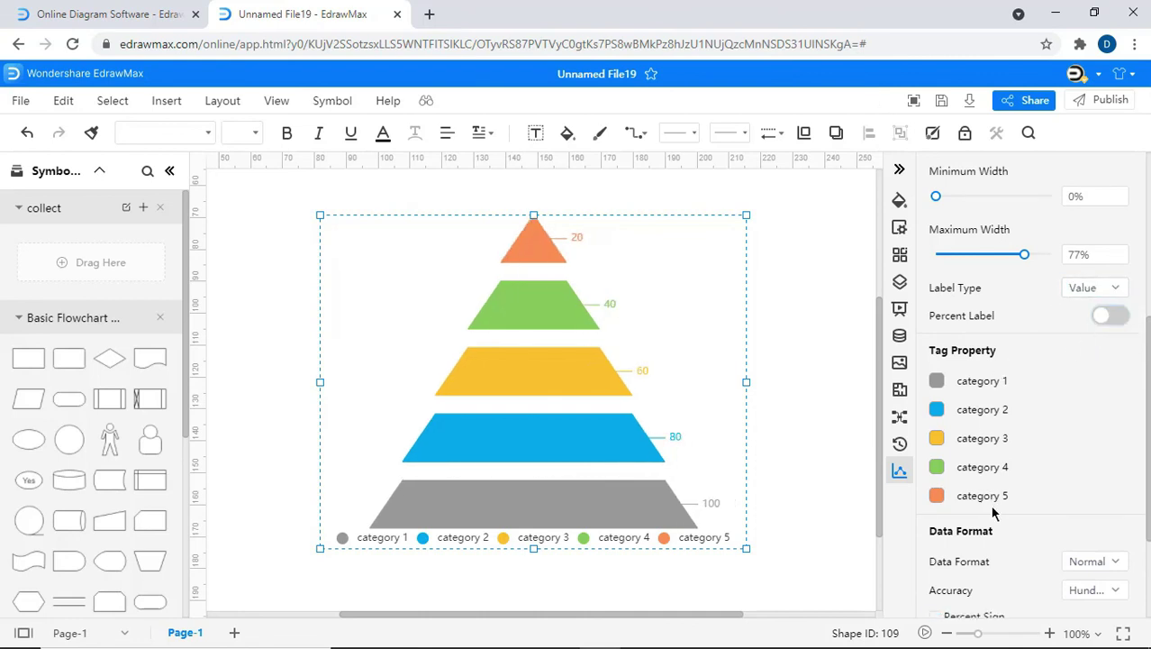
Step: Open the funnel chart's data format choices
scroll(982, 511, down, 3)
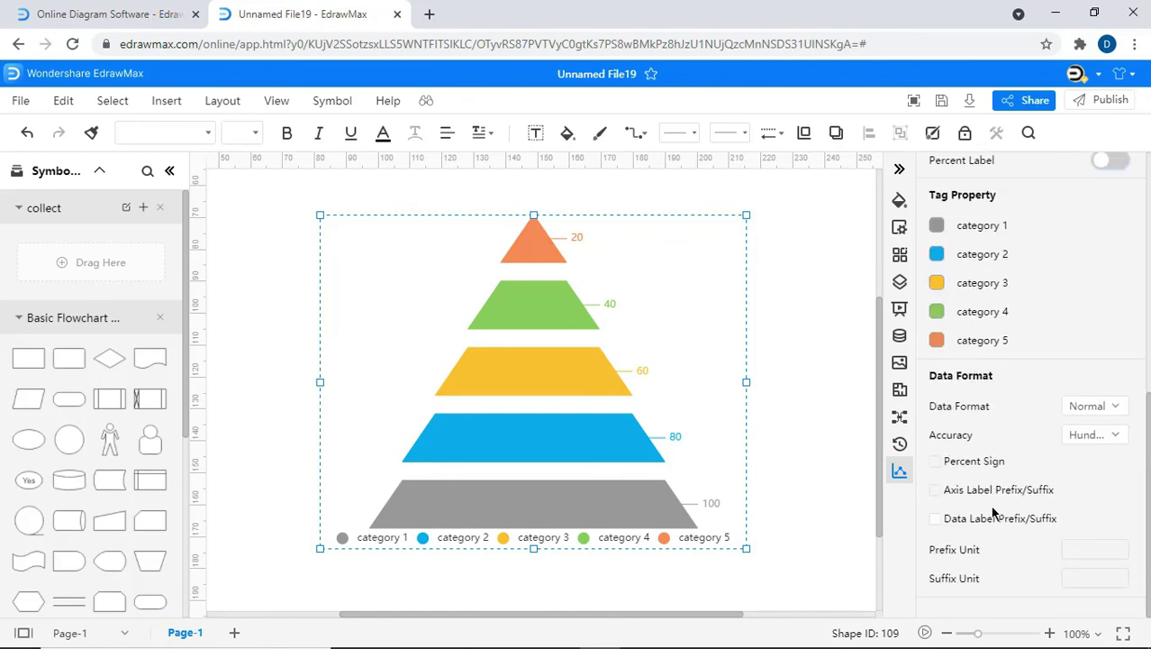
click(1111, 407)
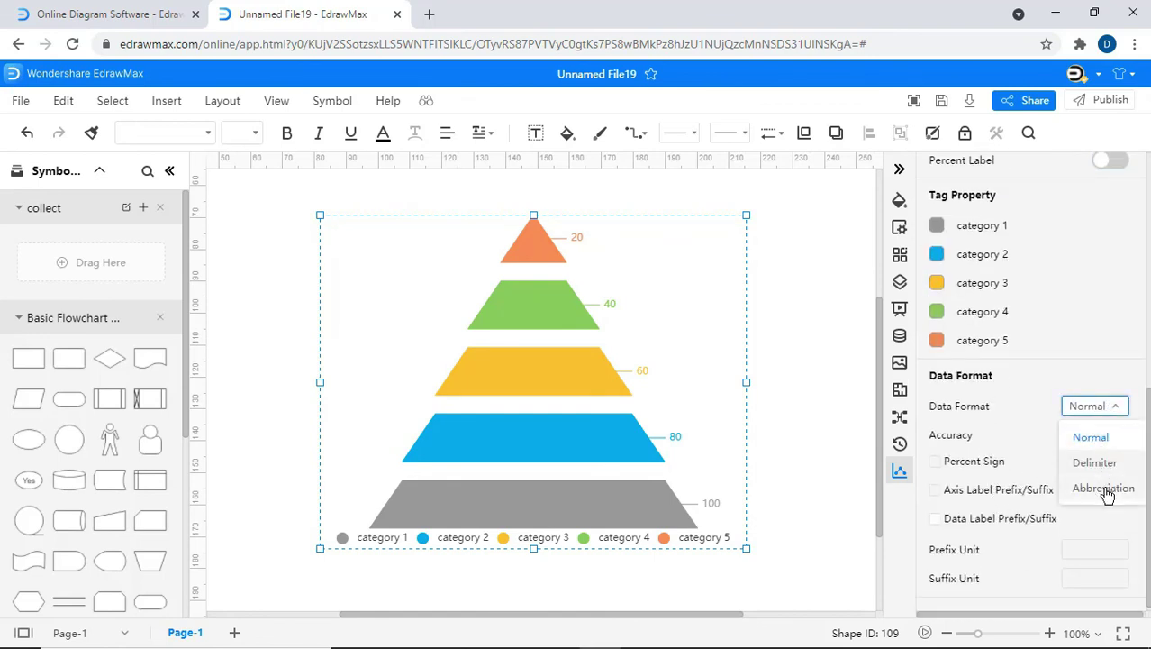